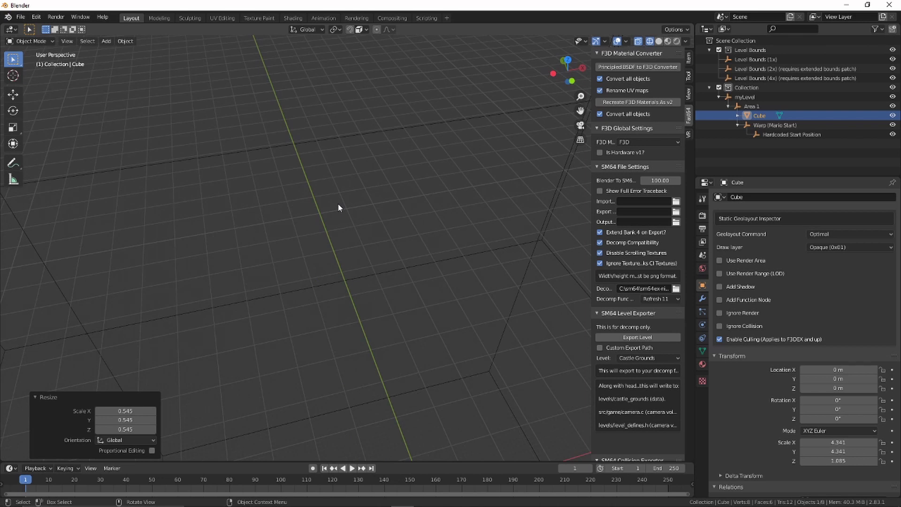
Examine the flat cube against the surrounding level bounds in front orthographic view.
{"action": "key", "text": "KP_1"}
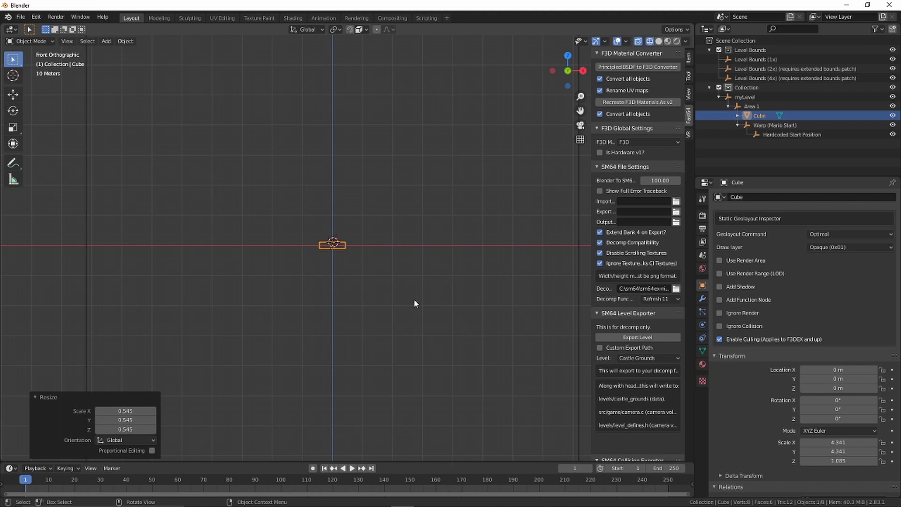
{"action": "scroll", "coordinate": [314, 294], "scroll_direction": "up", "scroll_amount": 6}
{"action": "scroll", "coordinate": [381, 291], "scroll_direction": "down", "scroll_amount": 8}
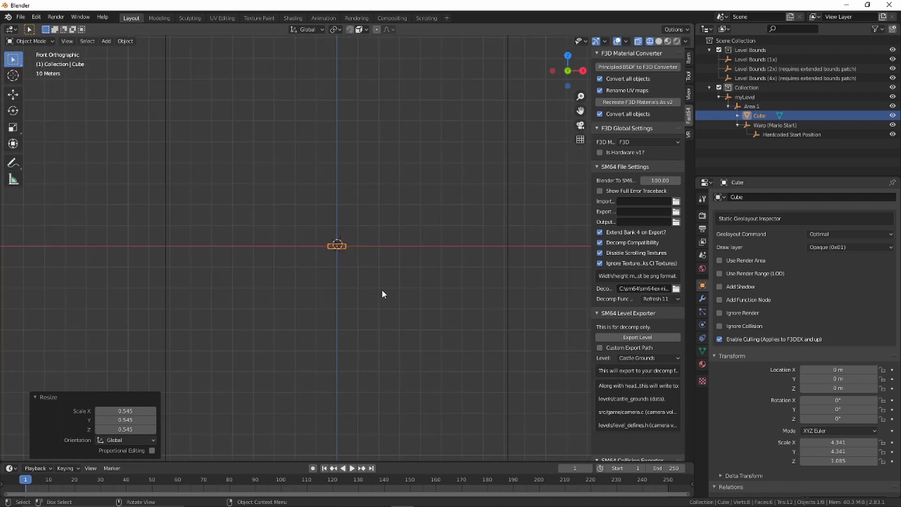
{"action": "scroll", "coordinate": [411, 302], "scroll_direction": "up", "scroll_amount": 10}
{"action": "scroll", "coordinate": [375, 291], "scroll_direction": "down", "scroll_amount": 10}
{"action": "scroll", "coordinate": [347, 276], "scroll_direction": "up", "scroll_amount": 7}
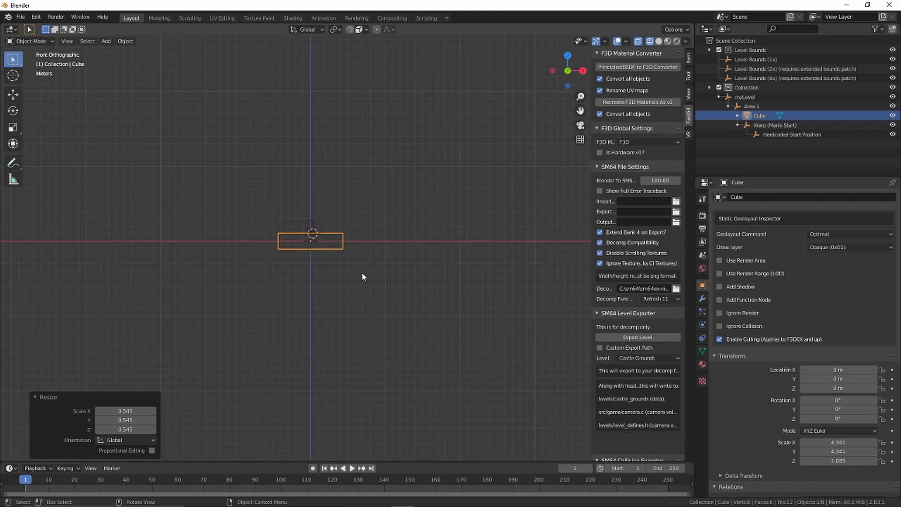
{"action": "scroll", "coordinate": [345, 286], "scroll_direction": "up", "scroll_amount": 4}
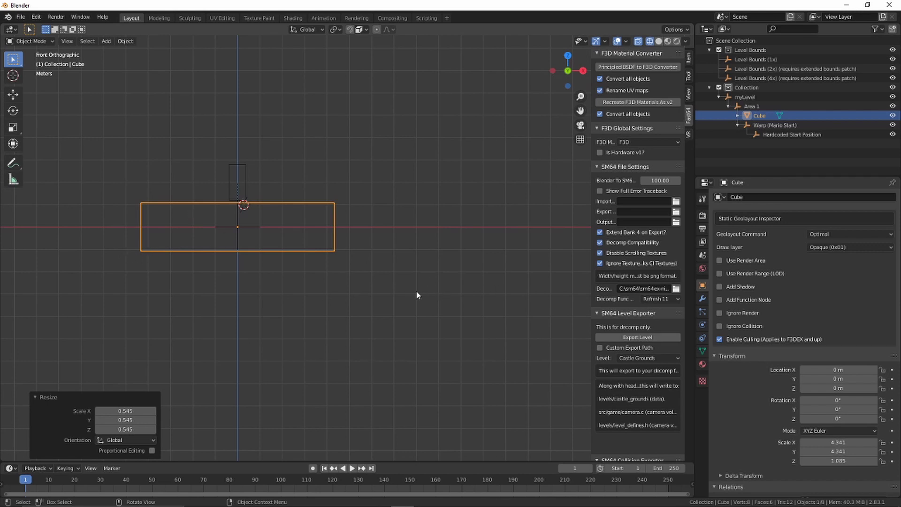
Inspect the nested level bounds boxes around the cube in perspective, both close up and from far away, and frame the cube.
{"action": "middle_click_drag", "start_coordinate": [307, 204], "coordinate": [379, 276]}
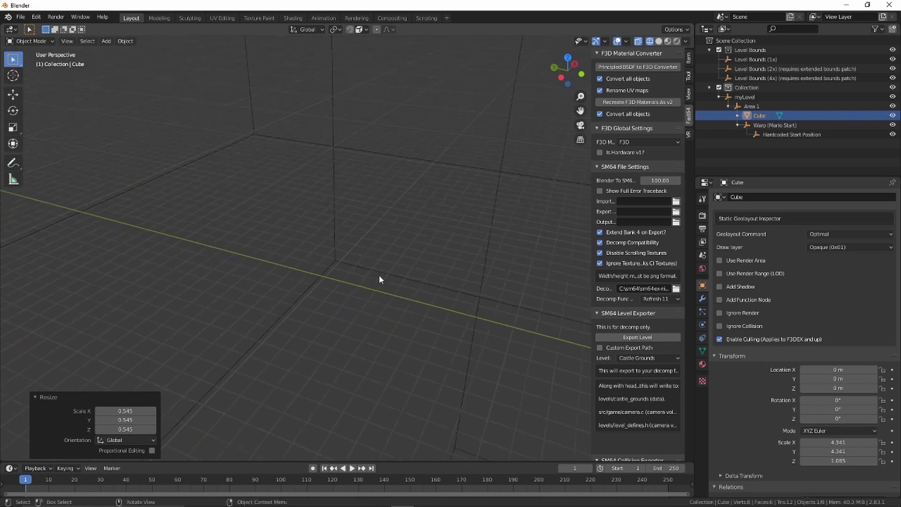
{"action": "scroll", "coordinate": [379, 276], "scroll_direction": "down", "scroll_amount": 6}
{"action": "middle_click_drag", "start_coordinate": [432, 222], "coordinate": [34, 66], "text": "shift"}
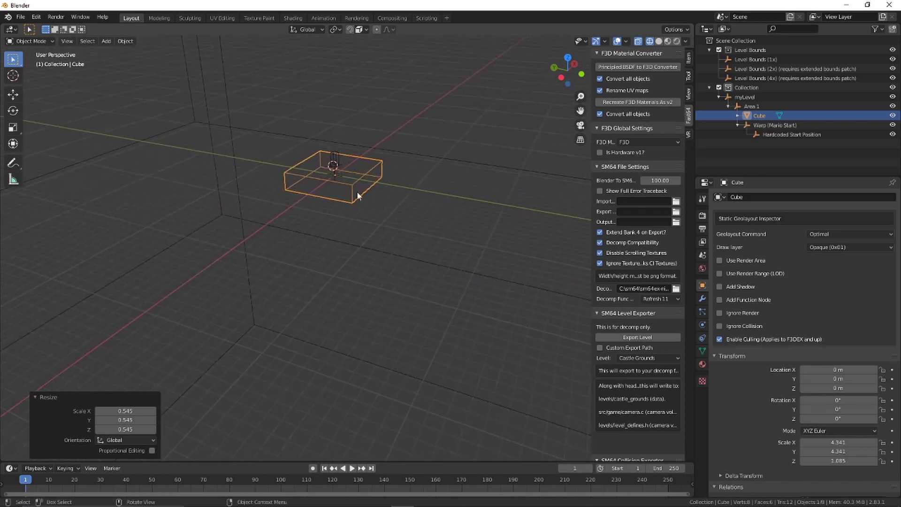
{"action": "middle_click_drag", "start_coordinate": [357, 190], "coordinate": [393, 199]}
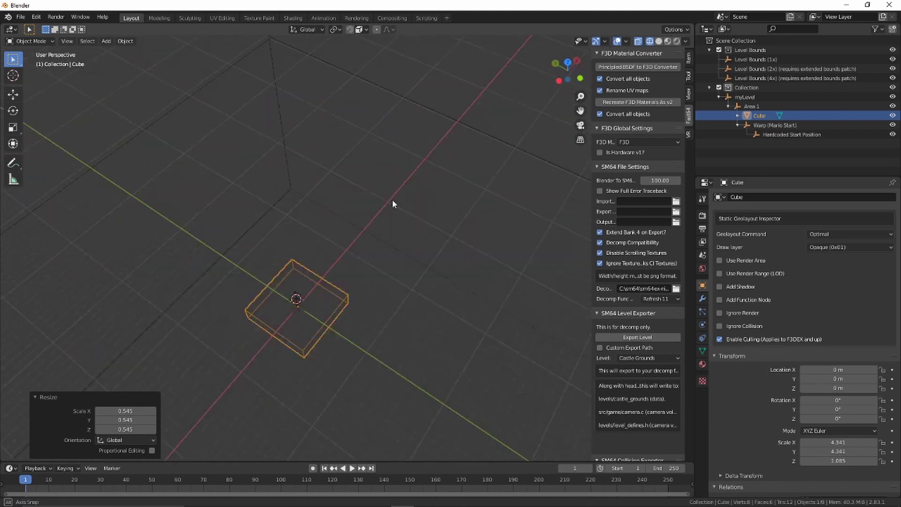
{"action": "scroll", "coordinate": [345, 237], "scroll_direction": "down", "scroll_amount": 6}
{"action": "middle_click_drag", "start_coordinate": [354, 258], "coordinate": [311, 258]}
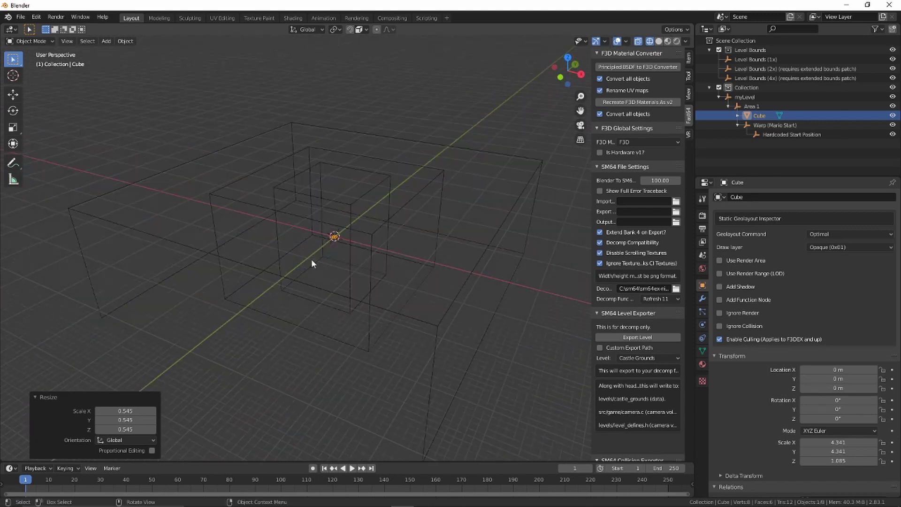
{"action": "scroll", "coordinate": [380, 247], "scroll_direction": "up", "scroll_amount": 6}
{"action": "scroll", "coordinate": [336, 269], "scroll_direction": "up", "scroll_amount": 8}
{"action": "scroll", "coordinate": [200, 212], "scroll_direction": "down", "scroll_amount": 10}
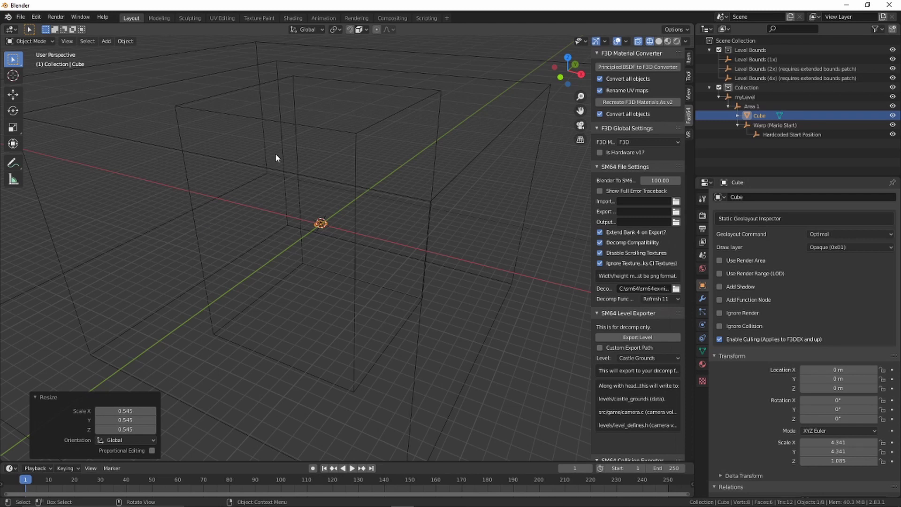
{"action": "scroll", "coordinate": [280, 192], "scroll_direction": "up", "scroll_amount": 6}
{"action": "middle_click_drag", "start_coordinate": [268, 182], "coordinate": [314, 234], "text": "shift"}
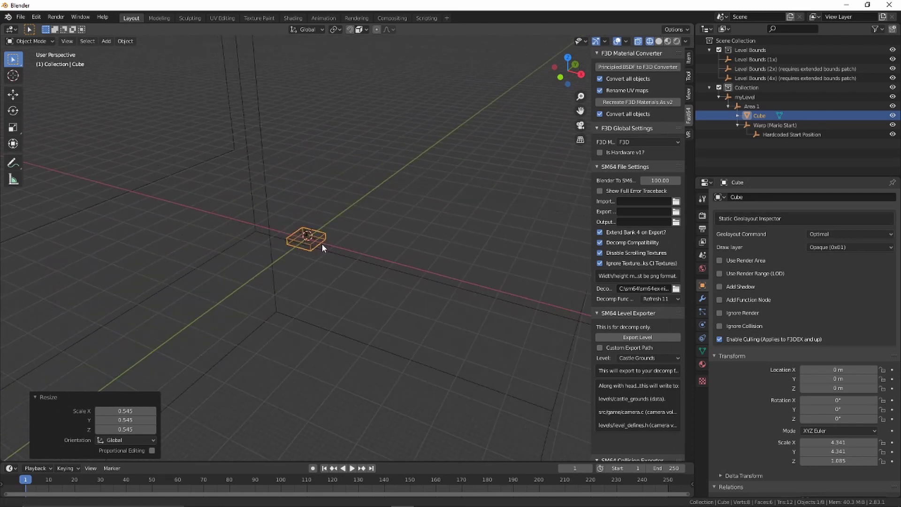
{"action": "scroll", "coordinate": [377, 246], "scroll_direction": "down", "scroll_amount": 8}
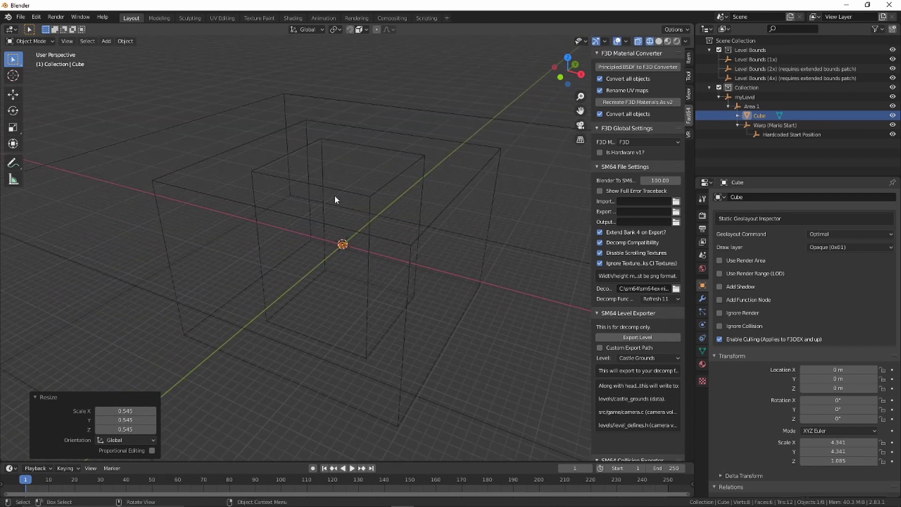
{"action": "scroll", "coordinate": [348, 258], "scroll_direction": "up", "scroll_amount": 4}
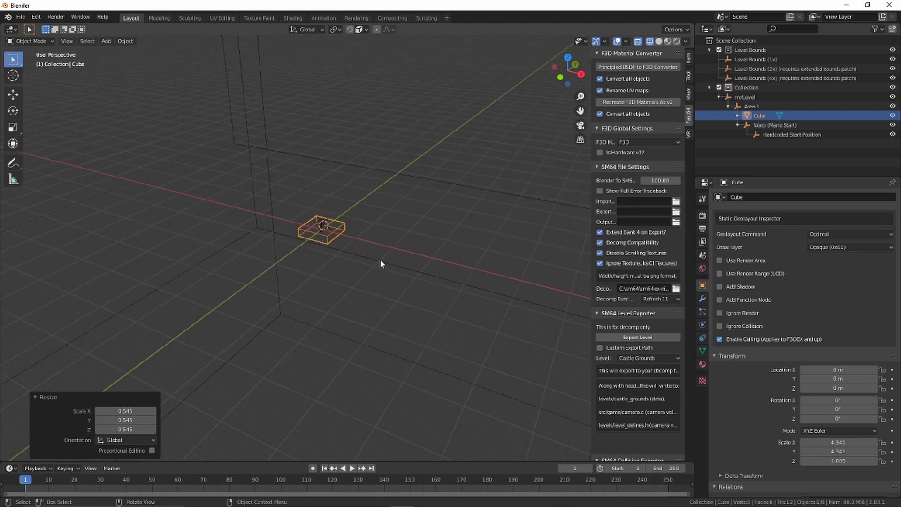
{"action": "scroll", "coordinate": [380, 259], "scroll_direction": "up", "scroll_amount": 3}
{"action": "scroll", "coordinate": [379, 258], "scroll_direction": "down", "scroll_amount": 3}
{"action": "scroll", "coordinate": [380, 259], "scroll_direction": "down", "scroll_amount": 3}
{"action": "scroll", "coordinate": [383, 262], "scroll_direction": "up", "scroll_amount": 3}
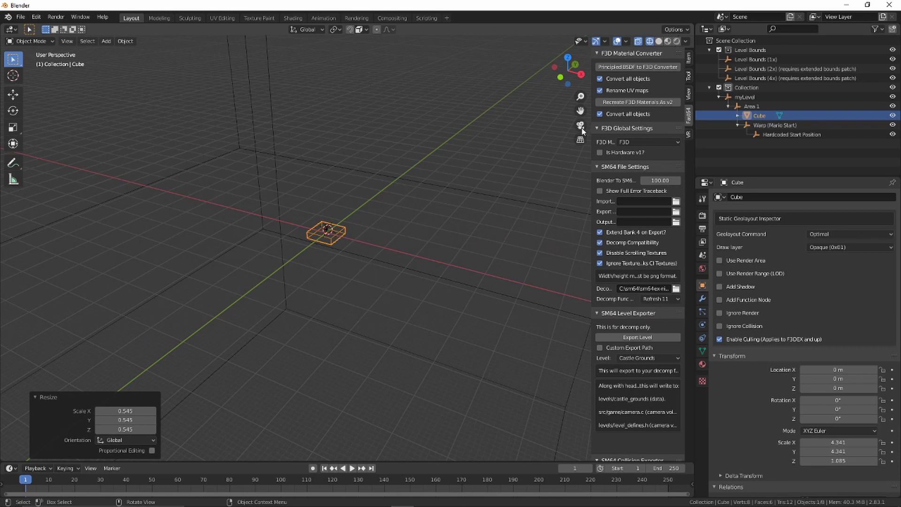
{"action": "middle_click_drag", "start_coordinate": [425, 194], "coordinate": [352, 209]}
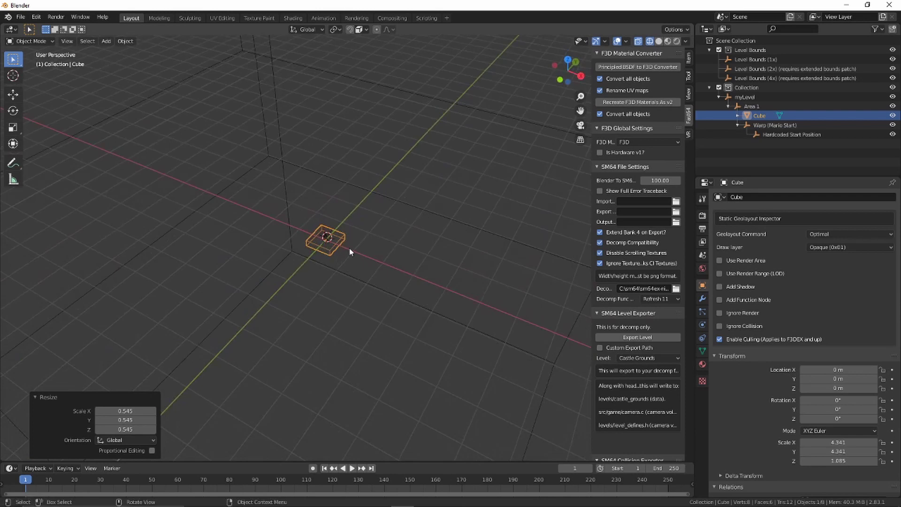
{"action": "scroll", "coordinate": [360, 251], "scroll_direction": "down", "scroll_amount": 2}
{"action": "scroll", "coordinate": [388, 252], "scroll_direction": "up", "scroll_amount": 3}
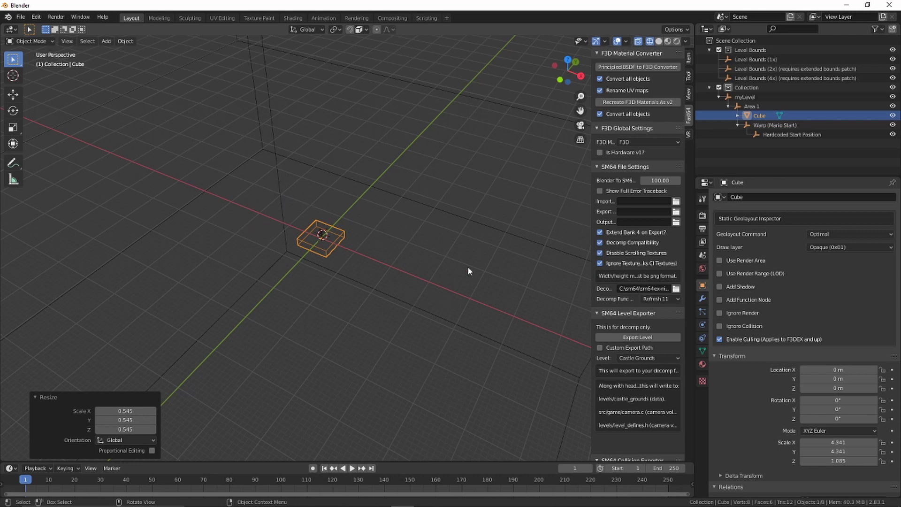
{"action": "scroll", "coordinate": [396, 170], "scroll_direction": "down", "scroll_amount": 5}
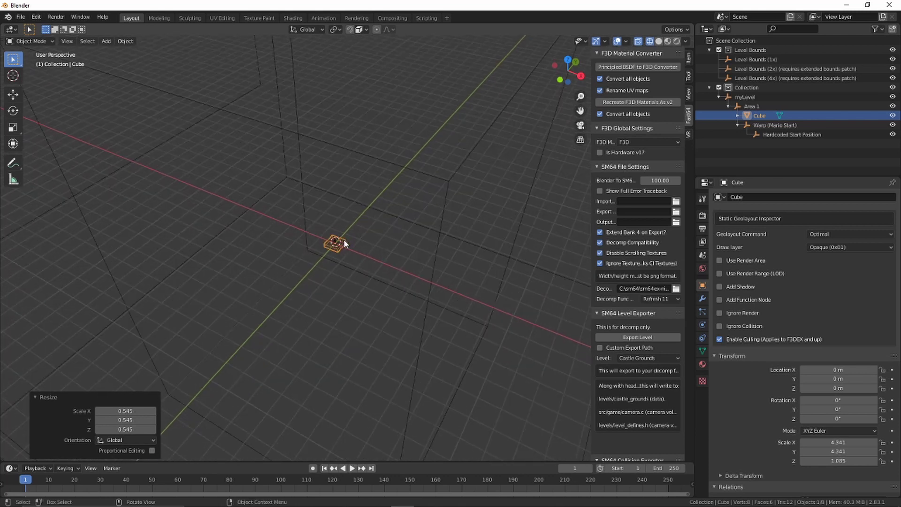
{"action": "key", "text": "KP_Decimal"}
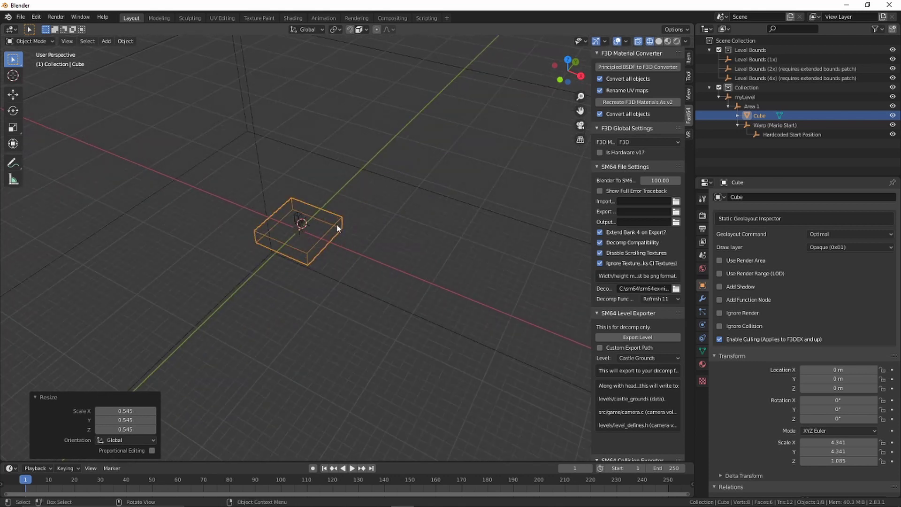
Set the decomp path in the SM64 file settings to the folder C:\sm64\sm64ex-nightly\.
{"action": "left_click", "coordinate": [629, 286]}
{"action": "left_click", "coordinate": [676, 289]}
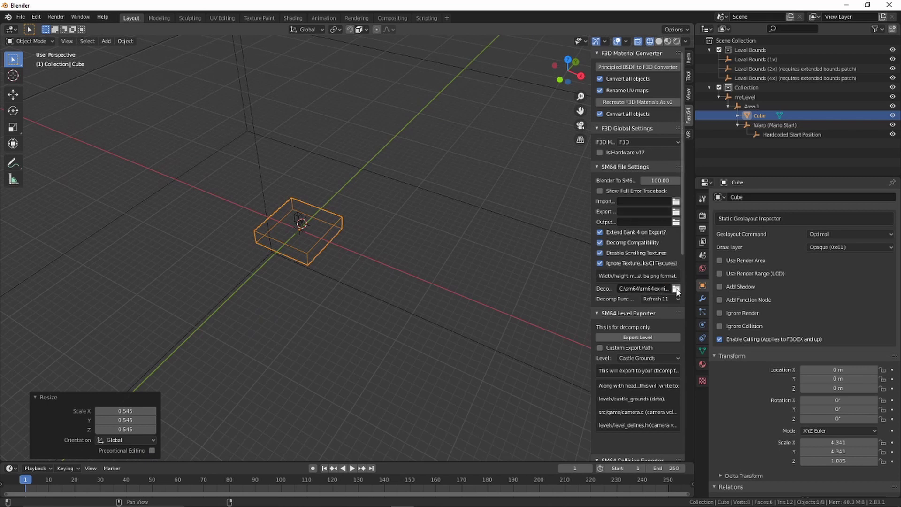
{"action": "left_click", "coordinate": [676, 288]}
{"action": "left_click", "coordinate": [457, 145]}
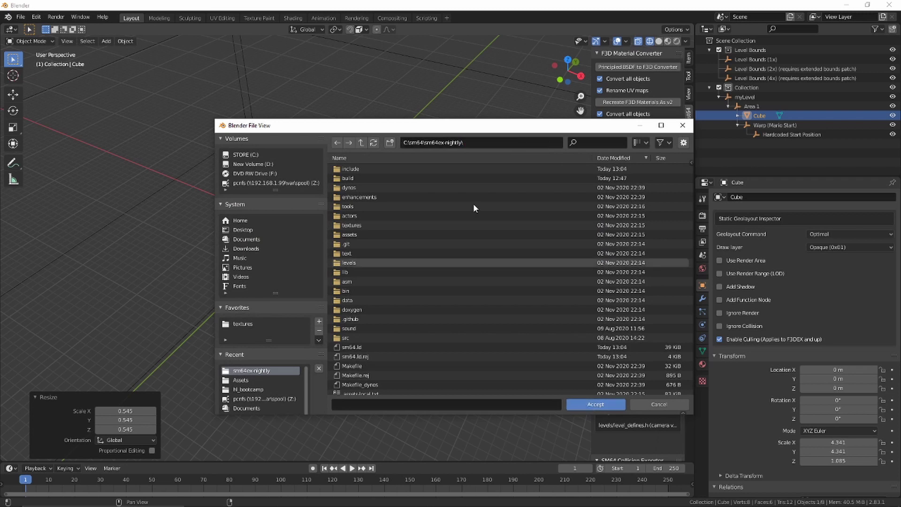
{"action": "left_click_drag", "start_coordinate": [479, 143], "coordinate": [383, 142]}
{"action": "left_click", "coordinate": [592, 405]}
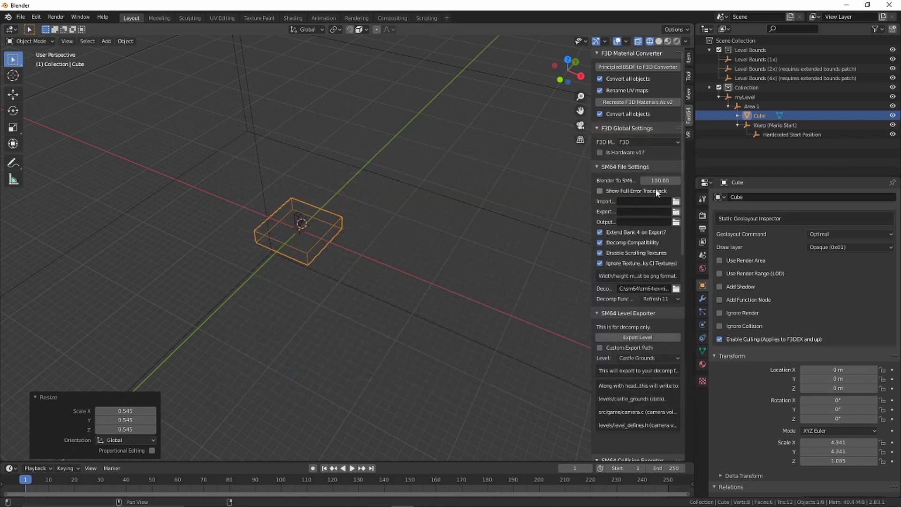
Choose Refresh 11 as the decomp function version in the SM64 file settings.
{"action": "left_click", "coordinate": [670, 300]}
{"action": "left_click", "coordinate": [670, 301]}
{"action": "left_click", "coordinate": [663, 300]}
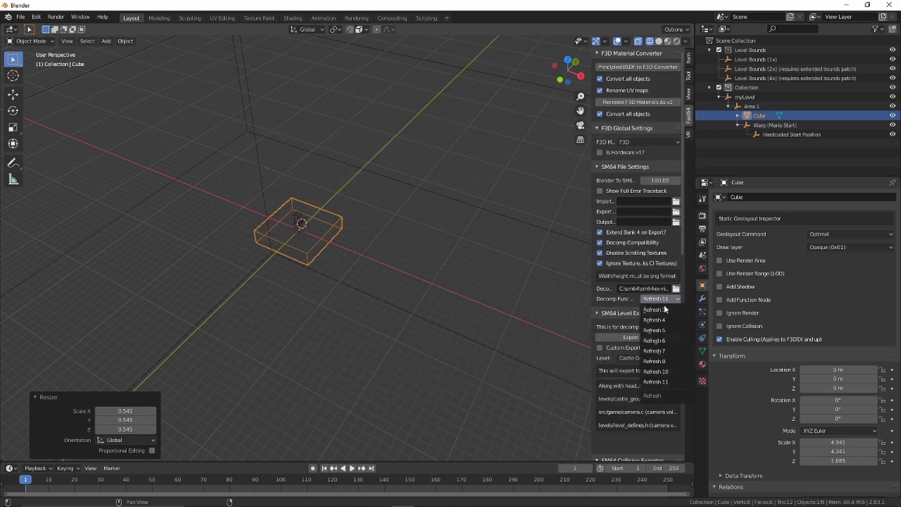
{"action": "left_click", "coordinate": [656, 382]}
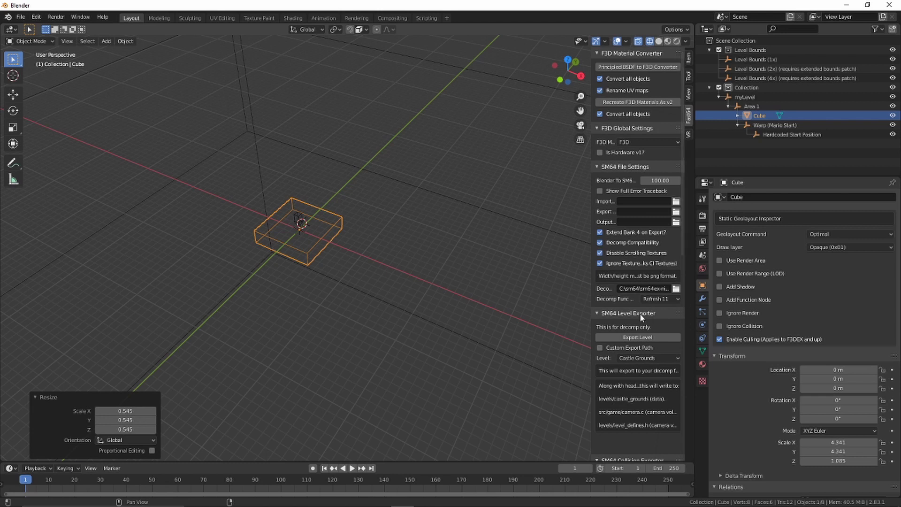
Import the Wavefront model map.obj from the L4D_Appartments folder inside GMOD_MAPS.
{"action": "middle_click_drag", "start_coordinate": [379, 203], "coordinate": [282, 141]}
{"action": "scroll", "coordinate": [301, 210], "scroll_direction": "down", "scroll_amount": 5}
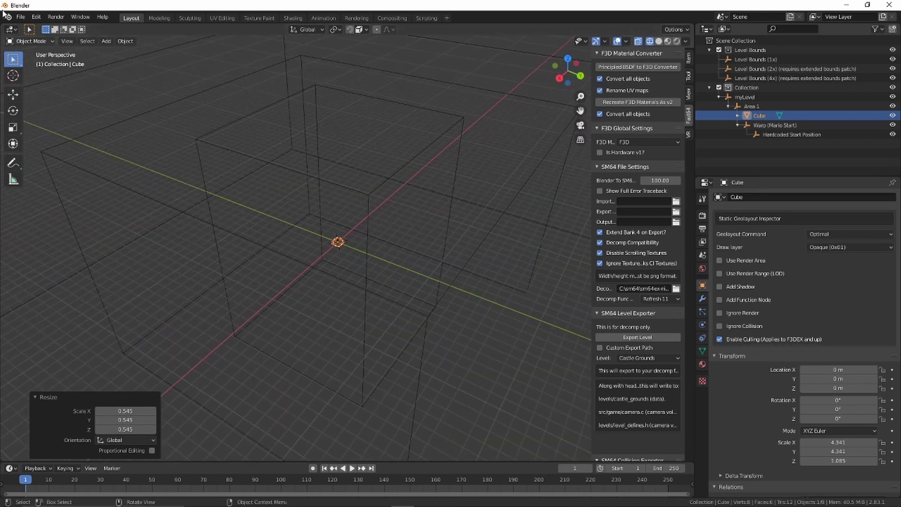
{"action": "left_click", "coordinate": [20, 17]}
{"action": "mouse_move", "coordinate": [57, 143]}
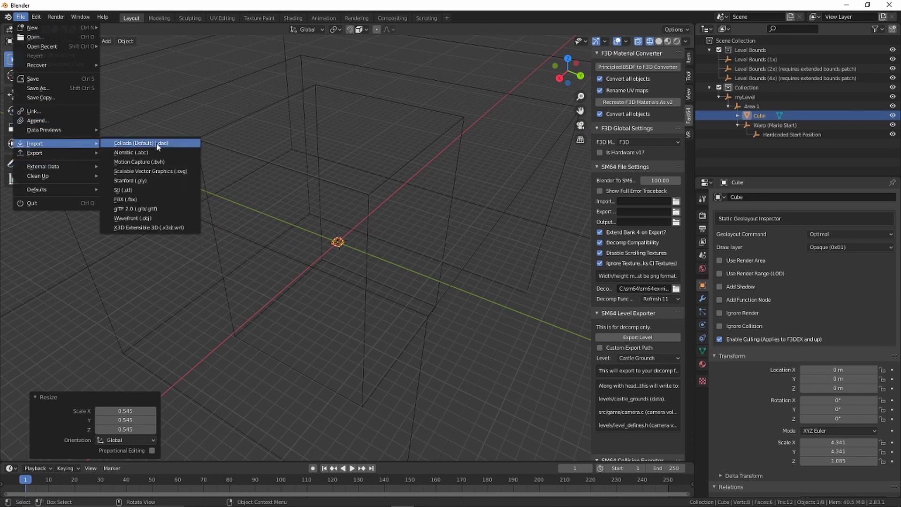
{"action": "left_click", "coordinate": [147, 218]}
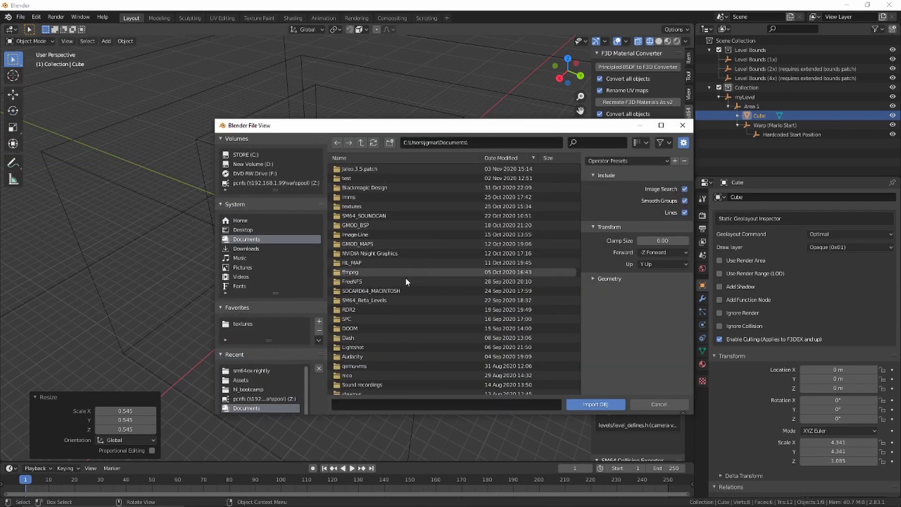
{"action": "left_click", "coordinate": [360, 244]}
{"action": "double_click", "coordinate": [360, 244]}
{"action": "double_click", "coordinate": [360, 176]}
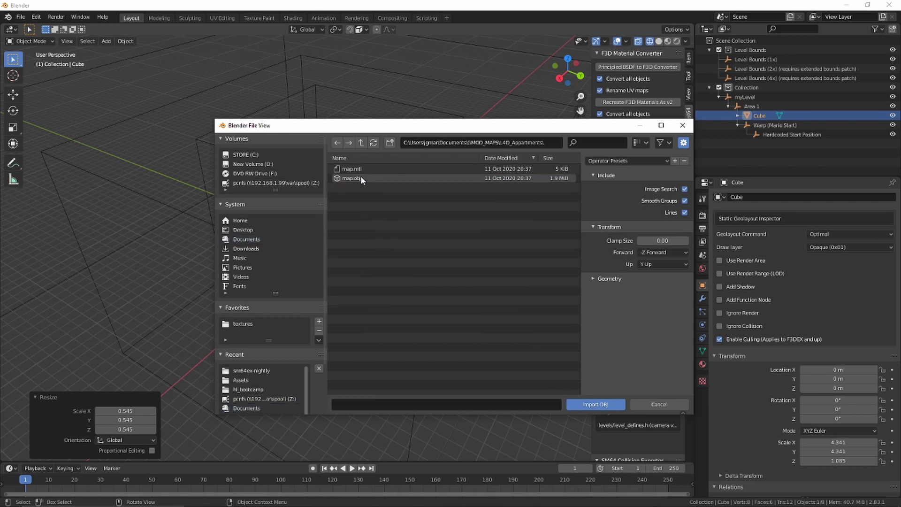
{"action": "double_click", "coordinate": [355, 181]}
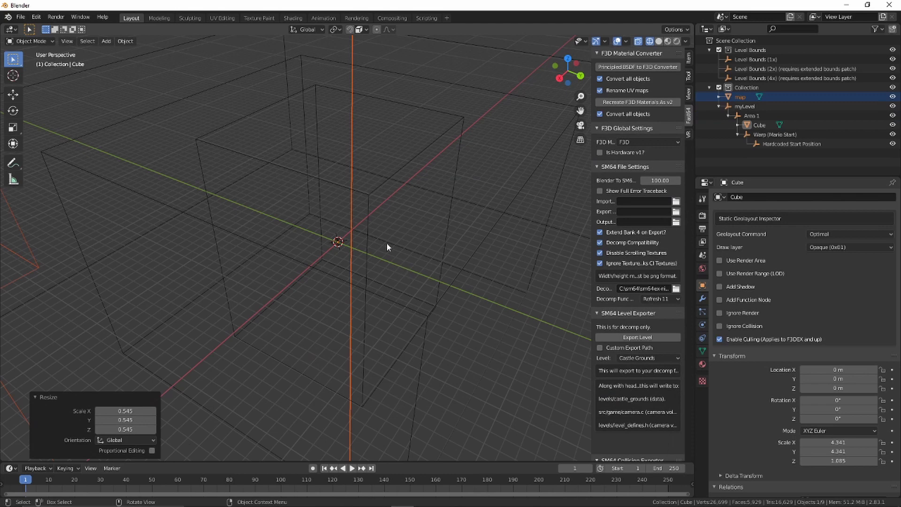
Scale the imported map down uniformly to about 0.069 in front view to bring it near the level bounds' size.
{"action": "scroll", "coordinate": [386, 242], "scroll_direction": "down", "scroll_amount": 6}
{"action": "middle_click_drag", "start_coordinate": [434, 192], "coordinate": [348, 181]}
{"action": "key", "text": "KP_1"}
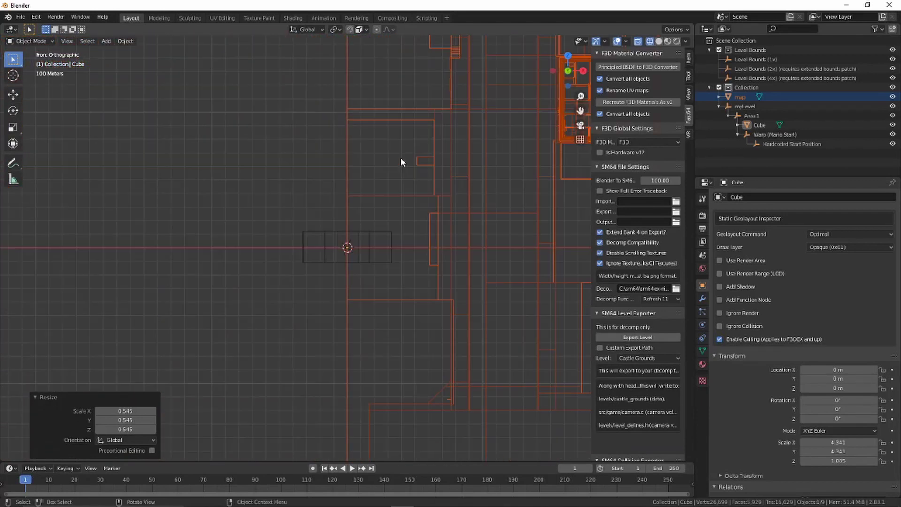
{"action": "scroll", "coordinate": [520, 123], "scroll_direction": "down", "scroll_amount": 5}
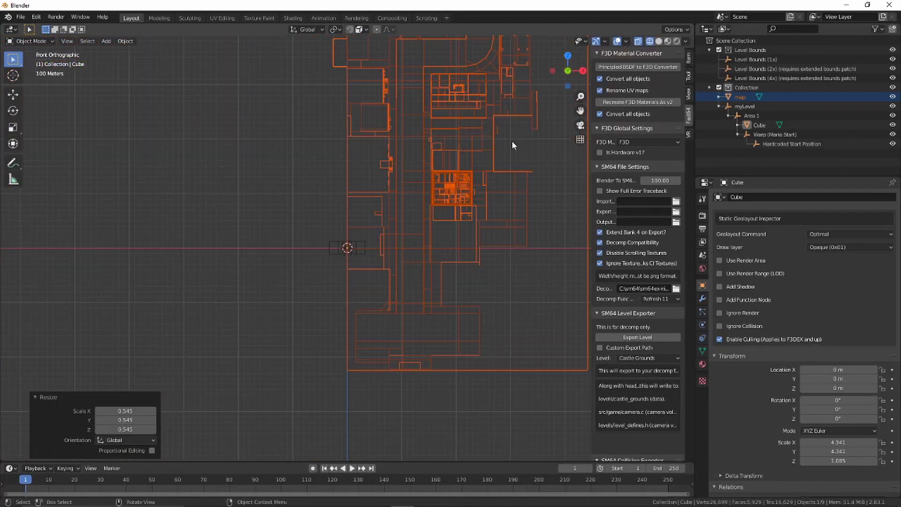
{"action": "key", "text": "s"}
{"action": "left_click", "coordinate": [379, 258]}
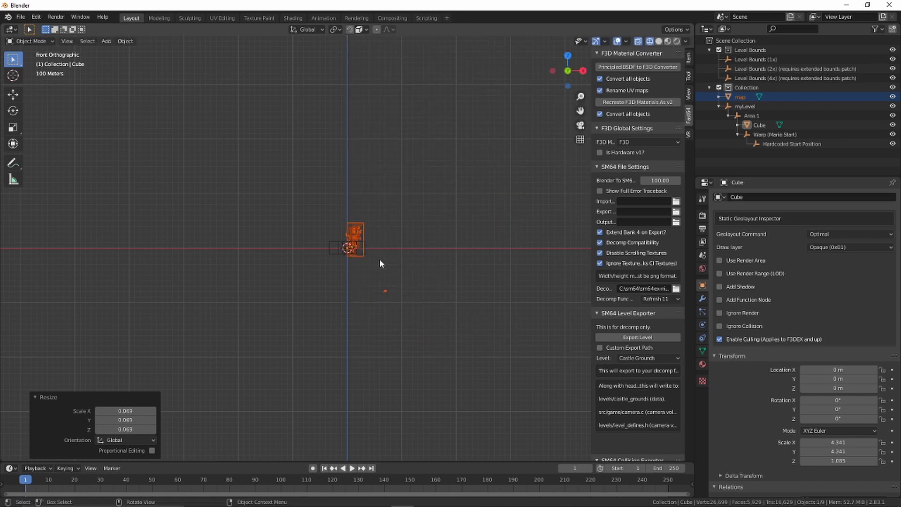
Delete the stray geometry lying far outside the main body of the map mesh, and return to Object Mode.
{"action": "scroll", "coordinate": [408, 265], "scroll_direction": "up", "scroll_amount": 8}
{"action": "middle_click_drag", "start_coordinate": [485, 300], "coordinate": [405, 218], "text": "shift"}
{"action": "key", "text": "Tab"}
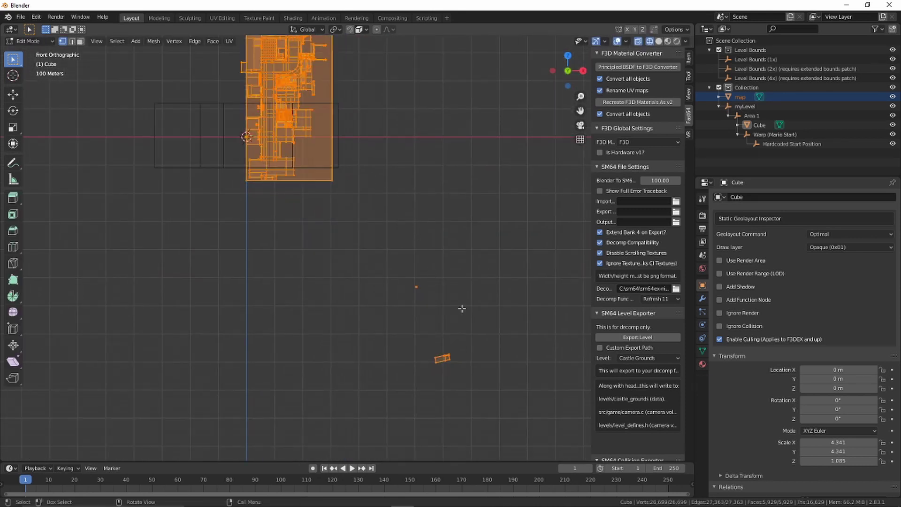
{"action": "key", "text": "alt+a"}
{"action": "left_click_drag", "start_coordinate": [382, 264], "coordinate": [485, 409]}
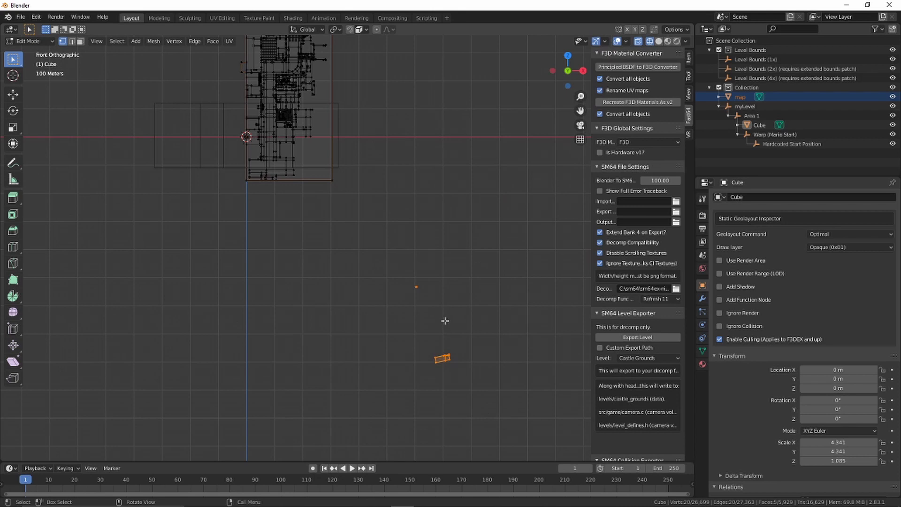
{"action": "key", "text": "KP_7"}
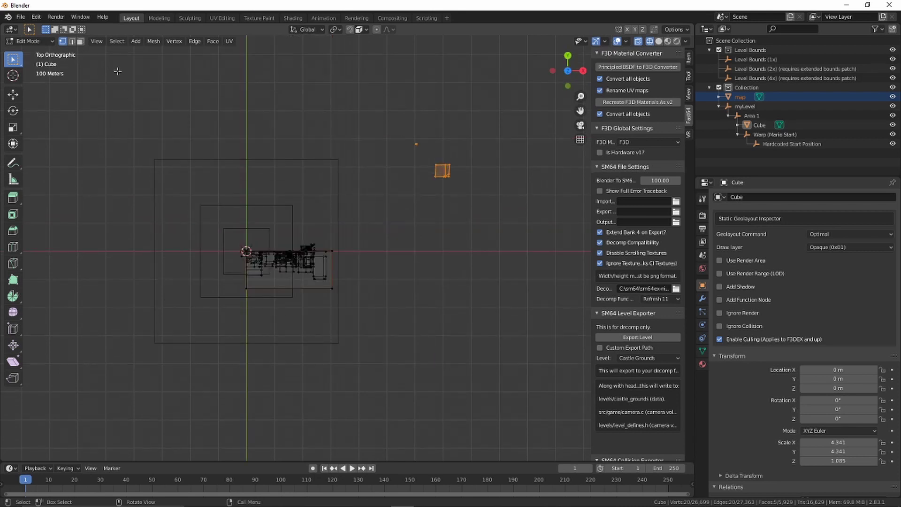
{"action": "left_click_drag", "start_coordinate": [374, 113], "coordinate": [509, 222]}
{"action": "key", "text": "x"}
{"action": "left_click", "coordinate": [510, 226]}
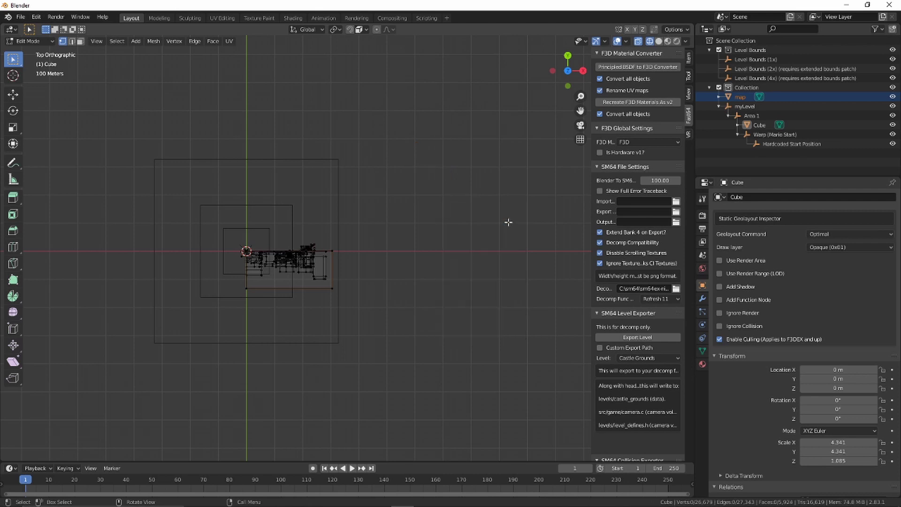
{"action": "scroll", "coordinate": [342, 226], "scroll_direction": "up", "scroll_amount": 5}
{"action": "scroll", "coordinate": [335, 226], "scroll_direction": "down", "scroll_amount": 3}
{"action": "key", "text": "Tab"}
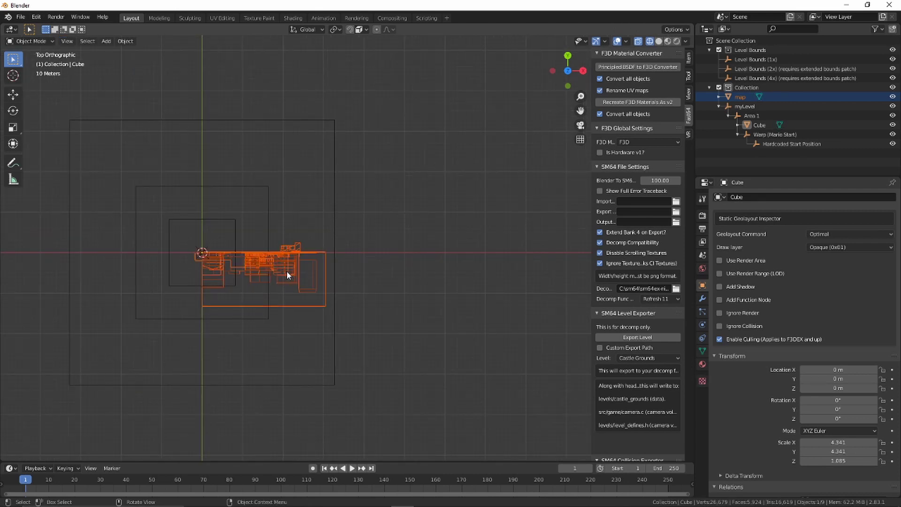
Rotate the map -90° about the global X axis in front view so it lies flat.
{"action": "key", "text": "KP_1"}
{"action": "middle_click_drag", "start_coordinate": [132, 139], "coordinate": [241, 224], "text": "shift"}
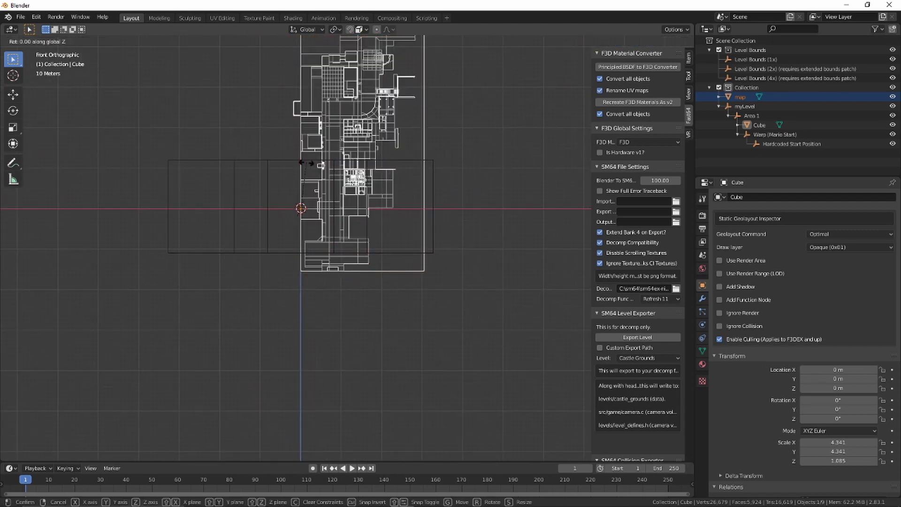
{"action": "key", "text": "r"}
{"action": "key", "text": "x"}
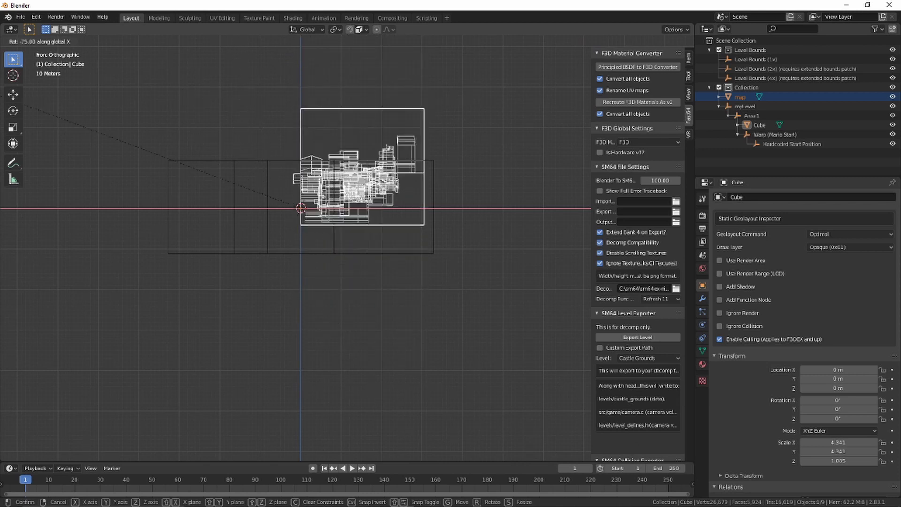
{"action": "left_click", "coordinate": [414, 170]}
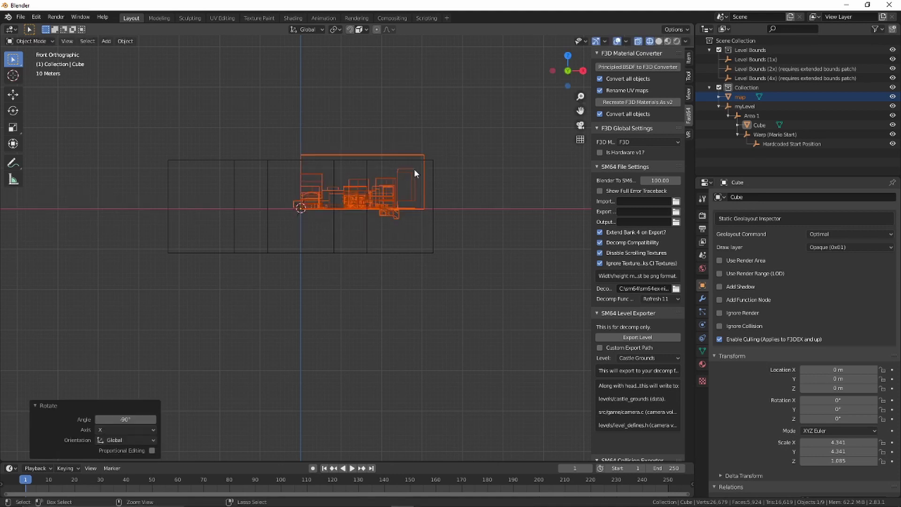
Move the map about -66.7 m in X and -2.06 m in Z in front view, bringing its ground near the origin.
{"action": "scroll", "coordinate": [428, 142], "scroll_direction": "up", "scroll_amount": 5}
{"action": "middle_click_drag", "start_coordinate": [354, 126], "coordinate": [460, 229], "text": "shift"}
{"action": "scroll", "coordinate": [426, 224], "scroll_direction": "up", "scroll_amount": 7}
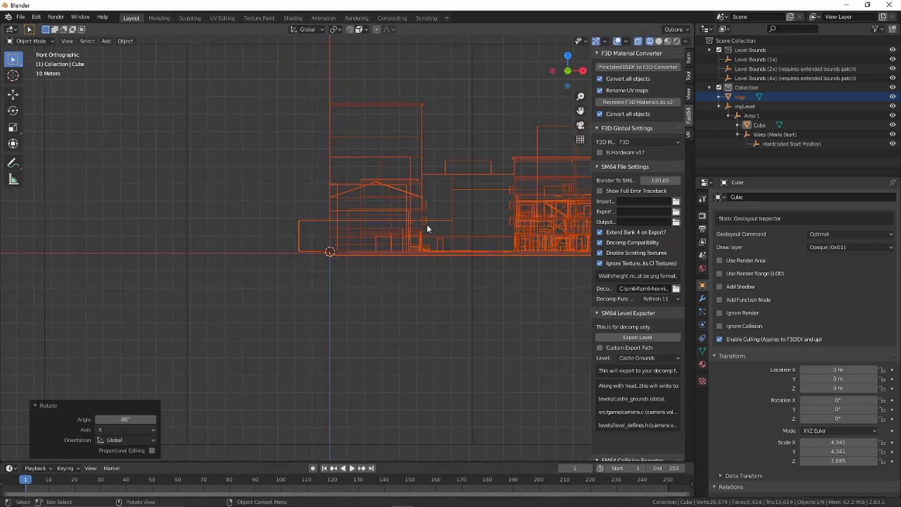
{"action": "key", "text": "g"}
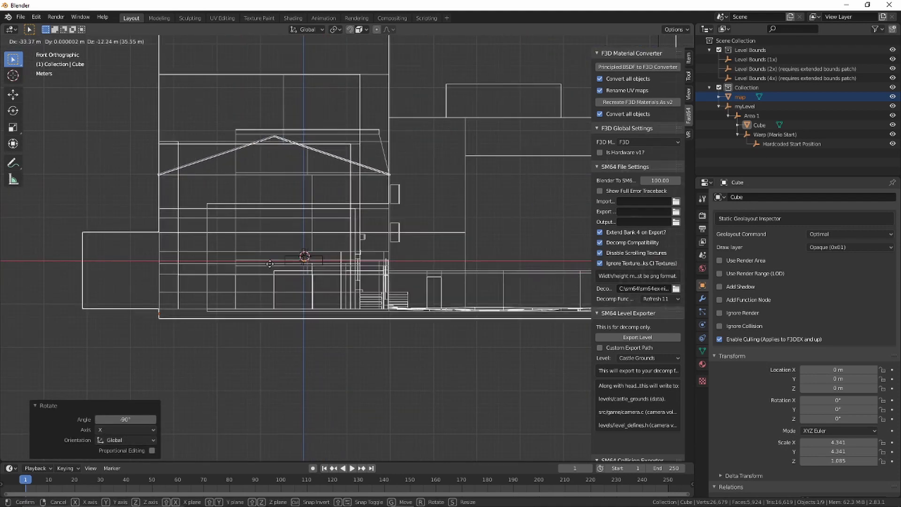
{"action": "left_click", "coordinate": [137, 224]}
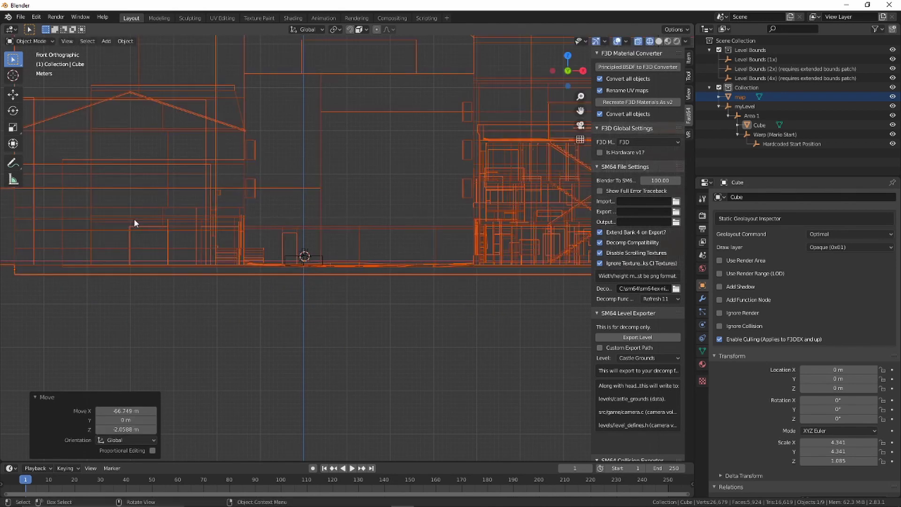
Switch the viewport to textured material preview and enter Edit Mode with the map as the active mesh.
{"action": "key", "text": "z"}
{"action": "left_click", "coordinate": [328, 131]}
{"action": "middle_click_drag", "start_coordinate": [335, 164], "coordinate": [389, 191]}
{"action": "key", "text": "Tab"}
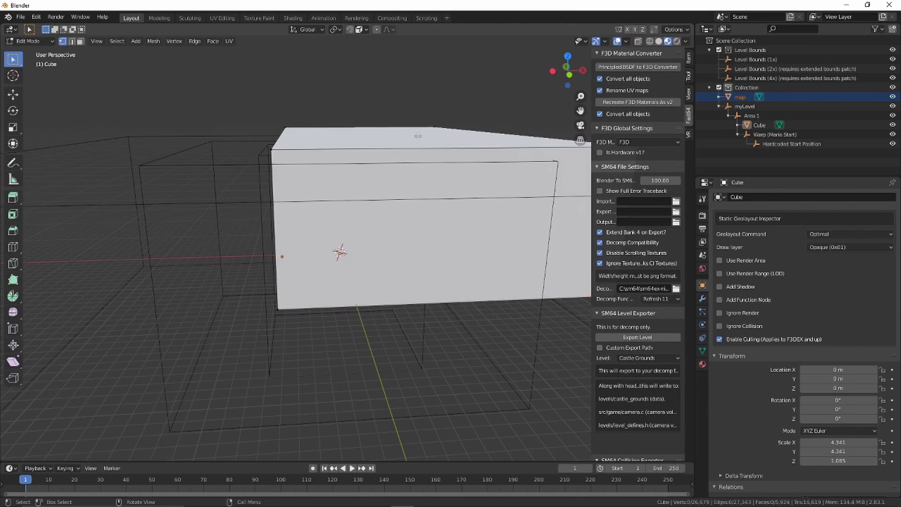
{"action": "left_click", "coordinate": [418, 137]}
{"action": "middle_click_drag", "start_coordinate": [463, 135], "coordinate": [404, 168]}
{"action": "scroll", "coordinate": [444, 155], "scroll_direction": "down", "scroll_amount": 6}
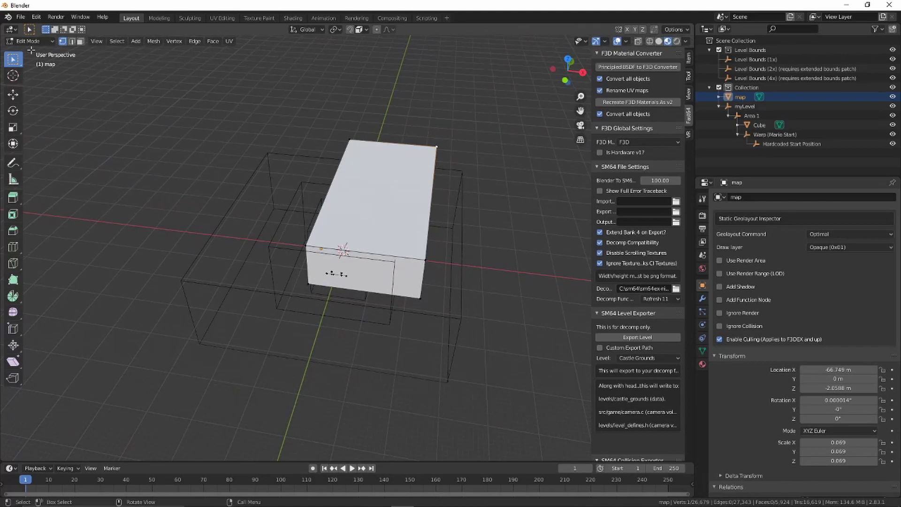
Delete all map faces that use the Default OBJ material, including the enclosing box, and return to Object Mode.
{"action": "left_click", "coordinate": [80, 41]}
{"action": "left_click", "coordinate": [385, 187]}
{"action": "left_click", "coordinate": [702, 364]}
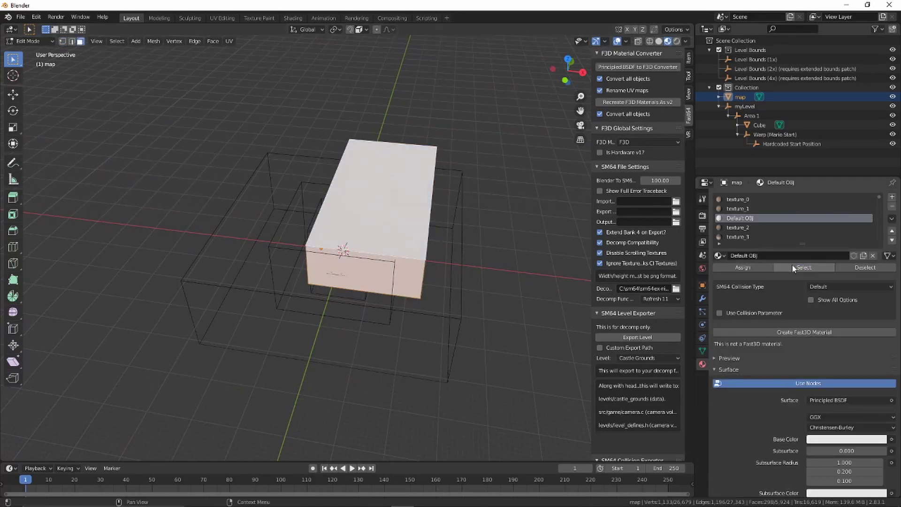
{"action": "key", "text": "x"}
{"action": "left_click", "coordinate": [376, 181]}
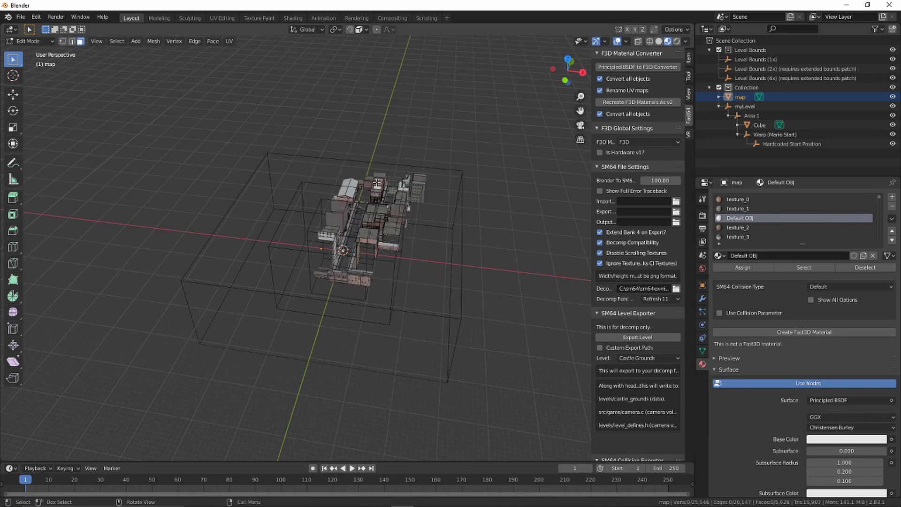
{"action": "scroll", "coordinate": [414, 206], "scroll_direction": "up", "scroll_amount": 4}
{"action": "key", "text": "Tab"}
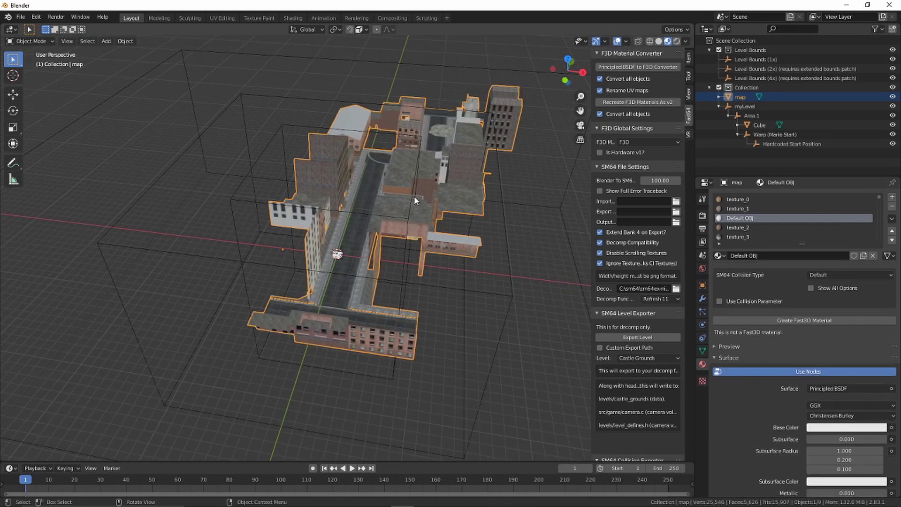
Centre the map within the level bounds, finishing with a top-view move of about -5.8 m in X and -119.4 m in Y.
{"action": "key", "text": "g"}
{"action": "left_click", "coordinate": [359, 211]}
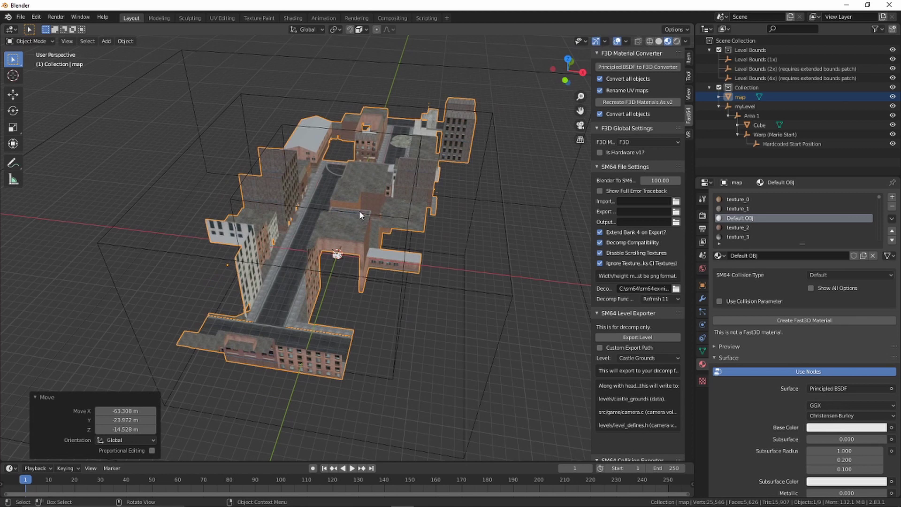
{"action": "key", "text": "KP_1"}
{"action": "key", "text": "KP_7"}
{"action": "scroll", "coordinate": [370, 173], "scroll_direction": "down", "scroll_amount": 6}
{"action": "scroll", "coordinate": [371, 176], "scroll_direction": "up", "scroll_amount": 2}
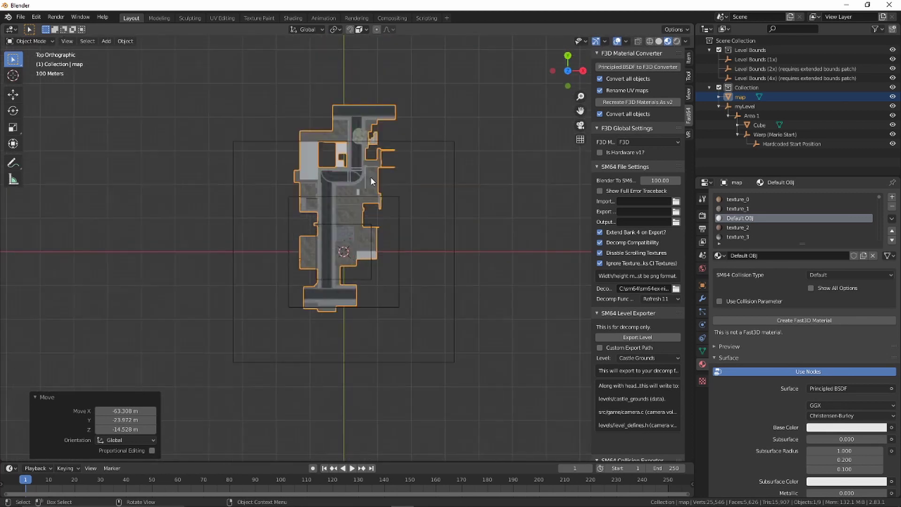
{"action": "scroll", "coordinate": [370, 176], "scroll_direction": "up", "scroll_amount": 1}
{"action": "key", "text": "g"}
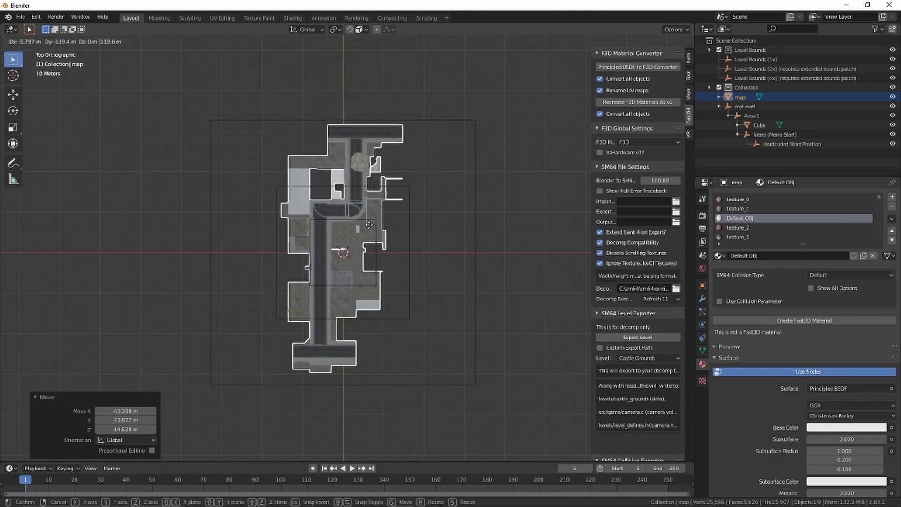
{"action": "left_click", "coordinate": [368, 225]}
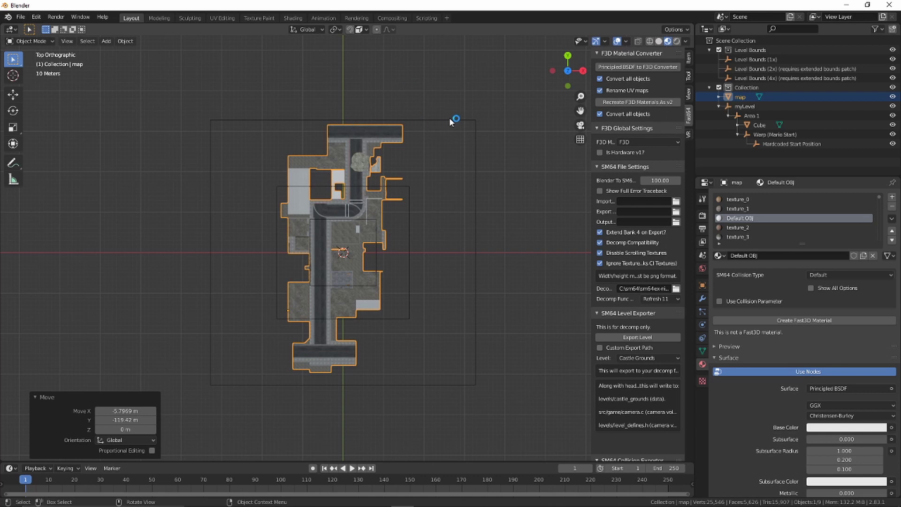
Move the Warp (Mario Start) object toward the street by about -44.1 m in X, -23.8 m in Y and 14.3 m in Z.
{"action": "scroll", "coordinate": [378, 206], "scroll_direction": "down", "scroll_amount": 6}
{"action": "scroll", "coordinate": [366, 211], "scroll_direction": "up", "scroll_amount": 12}
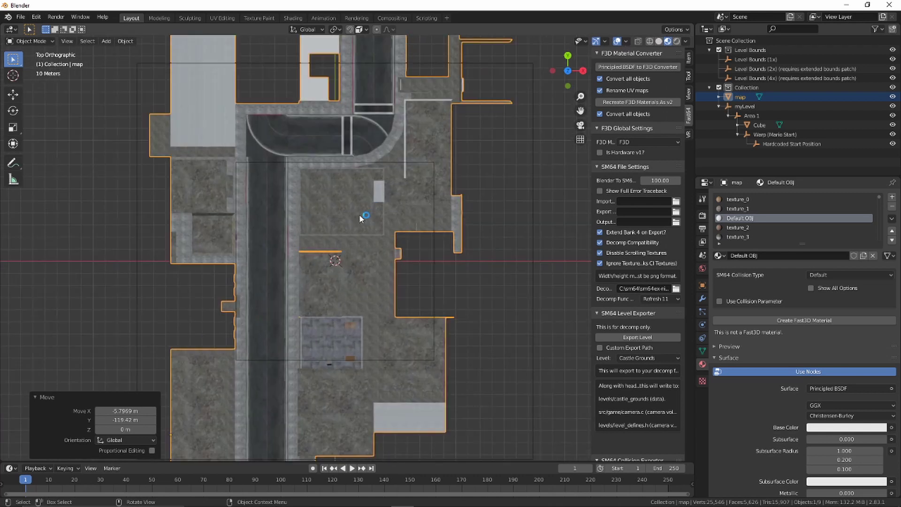
{"action": "middle_click_drag", "start_coordinate": [370, 182], "coordinate": [523, 148]}
{"action": "scroll", "coordinate": [380, 245], "scroll_direction": "up", "scroll_amount": 6}
{"action": "middle_click_drag", "start_coordinate": [422, 174], "coordinate": [375, 178], "text": "shift"}
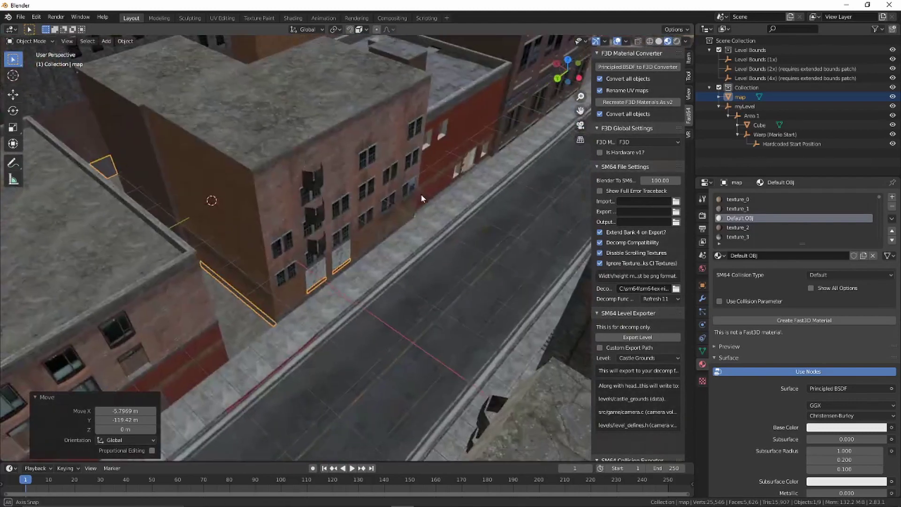
{"action": "left_click", "coordinate": [771, 135]}
{"action": "middle_click_drag", "start_coordinate": [487, 182], "coordinate": [446, 201]}
{"action": "key", "text": "g"}
{"action": "left_click", "coordinate": [502, 165]}
Lower the Warp (Mario Start) object and place it near the sidewalk in front of the brick building.
{"action": "middle_click_drag", "start_coordinate": [502, 165], "coordinate": [292, 181]}
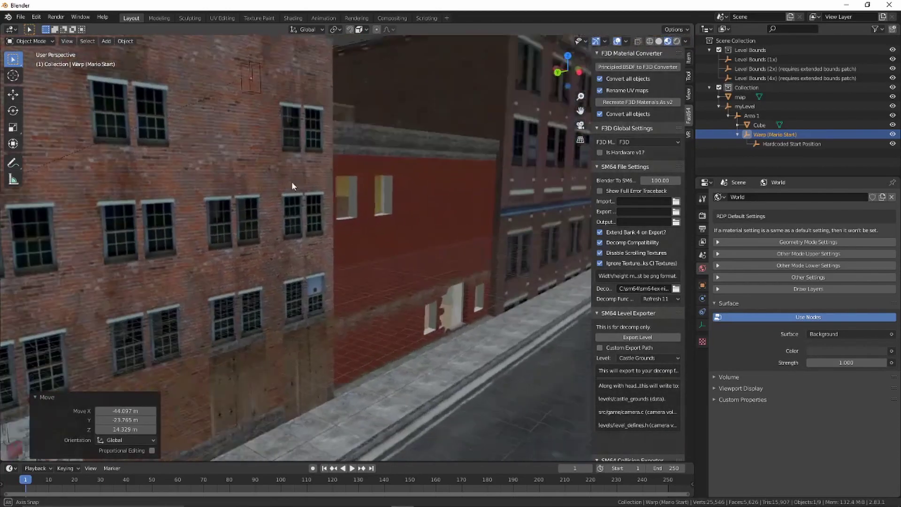
{"action": "key", "text": "g"}
{"action": "left_click", "coordinate": [356, 382]}
{"action": "scroll", "coordinate": [363, 323], "scroll_direction": "up", "scroll_amount": 5}
{"action": "scroll", "coordinate": [357, 310], "scroll_direction": "down", "scroll_amount": 6}
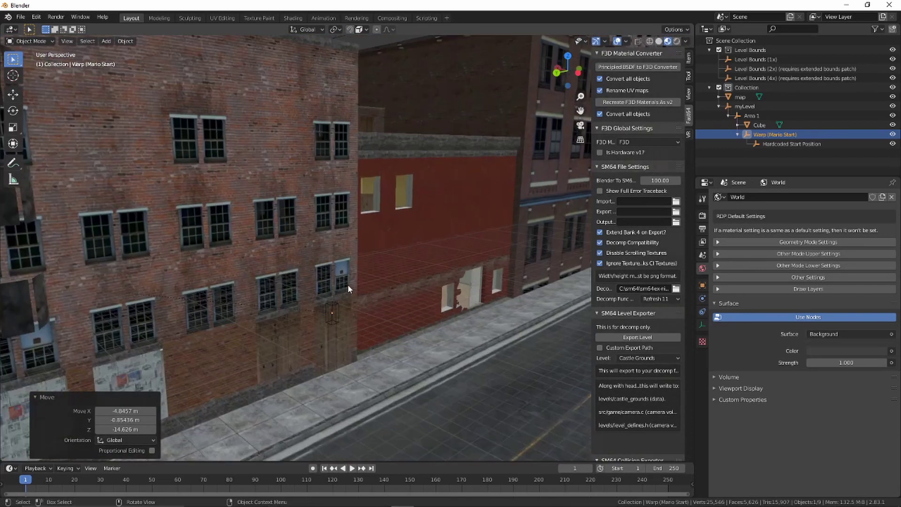
{"action": "middle_click_drag", "start_coordinate": [347, 284], "coordinate": [404, 109]}
{"action": "key", "text": "g"}
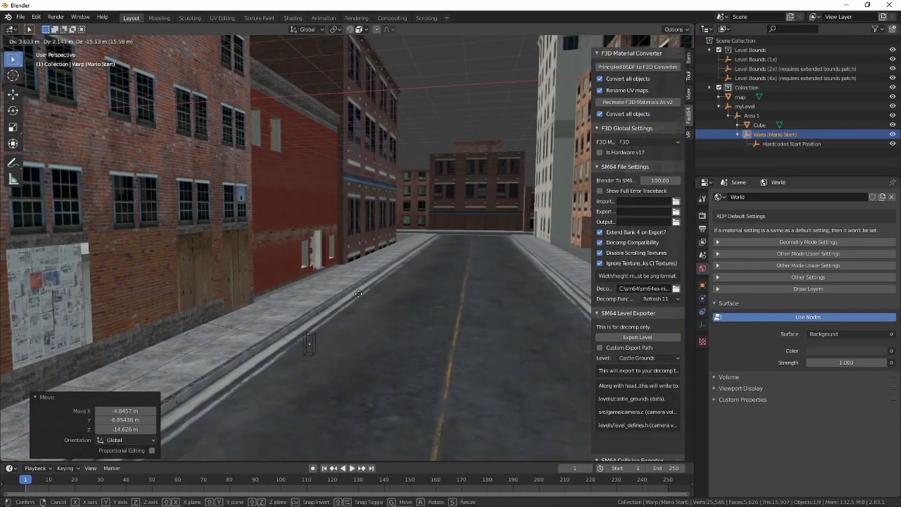
{"action": "left_click", "coordinate": [229, 270]}
Scale the map uniformly by about 0.968.
{"action": "left_click", "coordinate": [361, 268]}
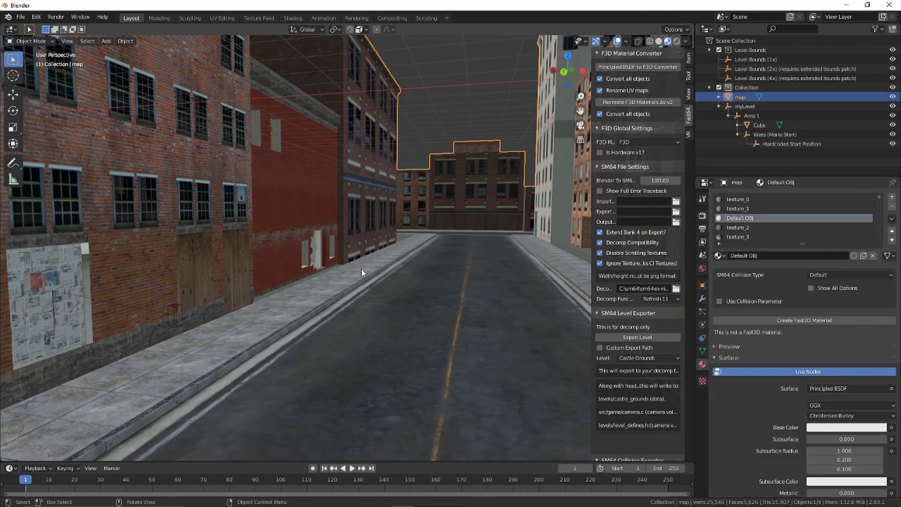
{"action": "key", "text": "s"}
{"action": "left_click", "coordinate": [98, 52]}
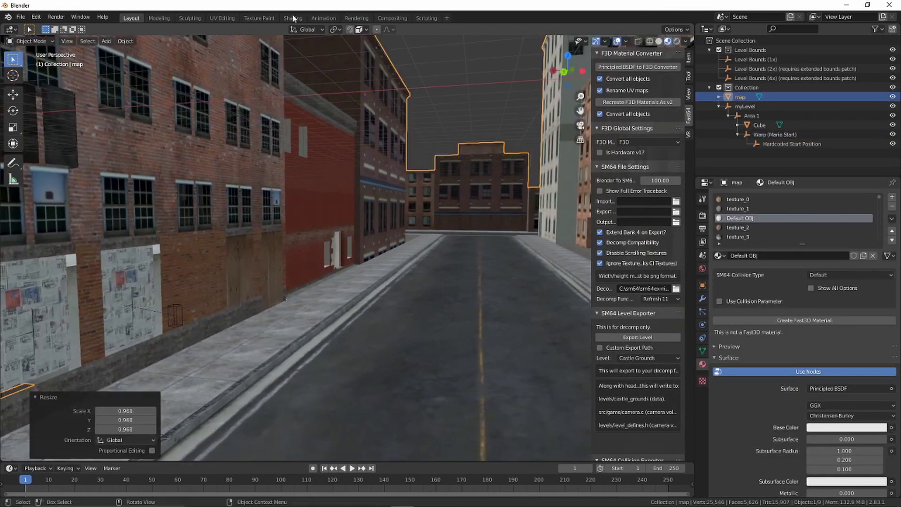
Set the map's origin to its geometry and scale the map uniformly by about 0.648.
{"action": "left_click", "coordinate": [126, 41]}
{"action": "mouse_move", "coordinate": [162, 70]}
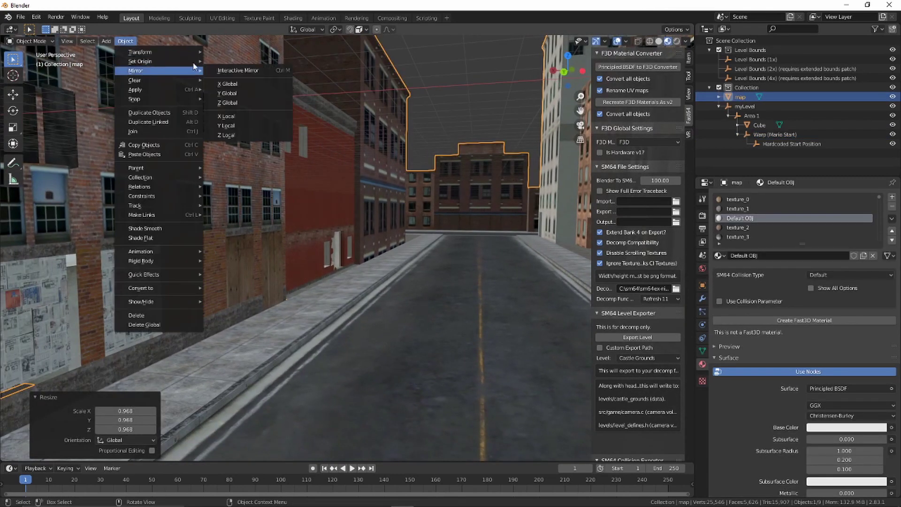
{"action": "mouse_move", "coordinate": [188, 61]}
{"action": "left_click", "coordinate": [248, 72]}
{"action": "key", "text": "s"}
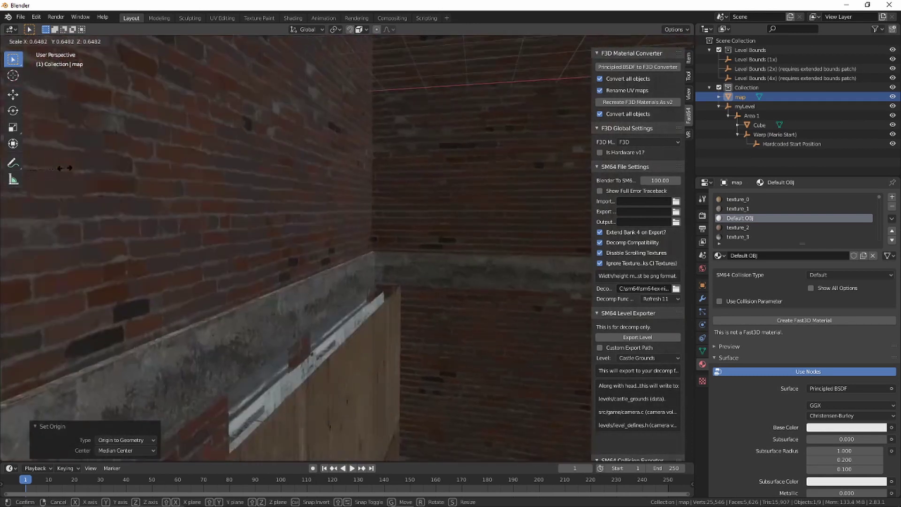
{"action": "left_click", "coordinate": [131, 187]}
{"action": "middle_click_drag", "start_coordinate": [131, 188], "coordinate": [314, 195], "text": "shift"}
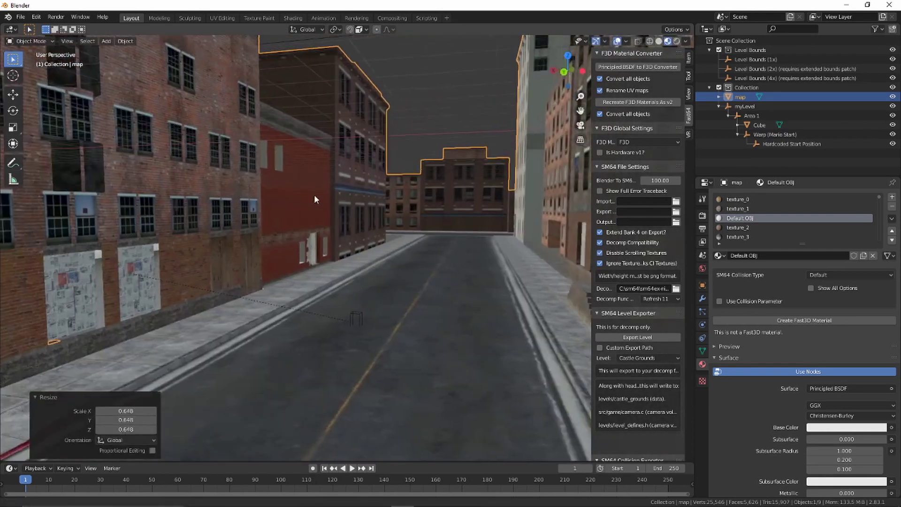
Move the Warp (Mario Start) object onto the sidewalk, about 10.75 m in X, 2.82 m in Y and 1.21 m in Z.
{"action": "scroll", "coordinate": [329, 192], "scroll_direction": "up", "scroll_amount": 5}
{"action": "left_click", "coordinate": [388, 274]}
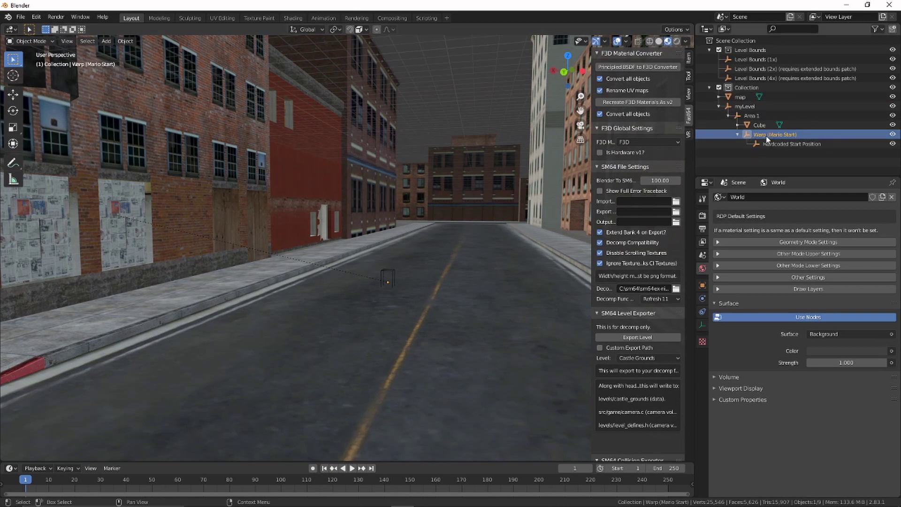
{"action": "key", "text": "g"}
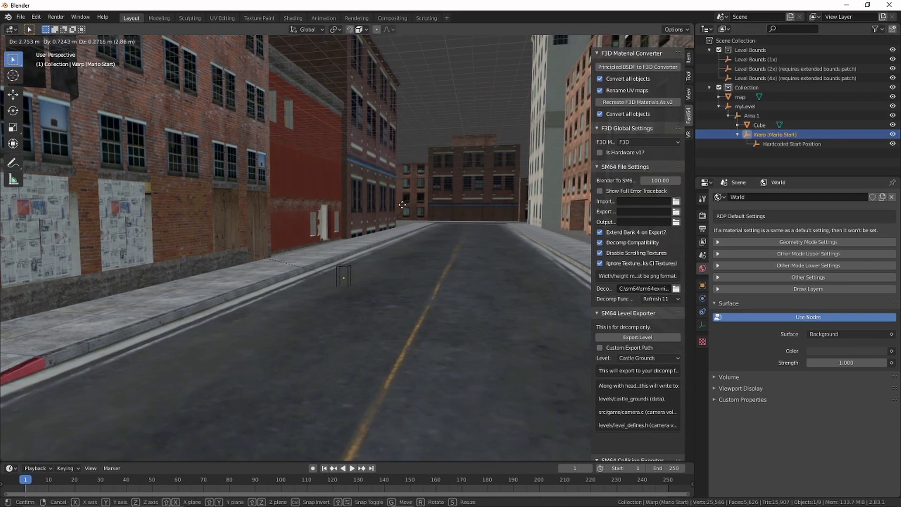
{"action": "left_click", "coordinate": [274, 190]}
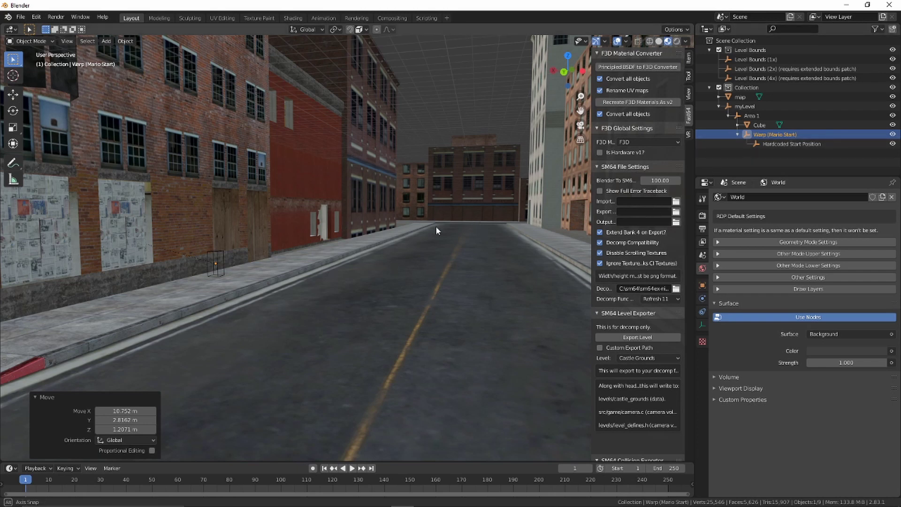
Delete the Cube object under Area 1 in the level hierarchy.
{"action": "middle_click_drag", "start_coordinate": [435, 226], "coordinate": [448, 162]}
{"action": "middle_click_drag", "start_coordinate": [379, 266], "coordinate": [343, 218]}
{"action": "left_click", "coordinate": [298, 223]}
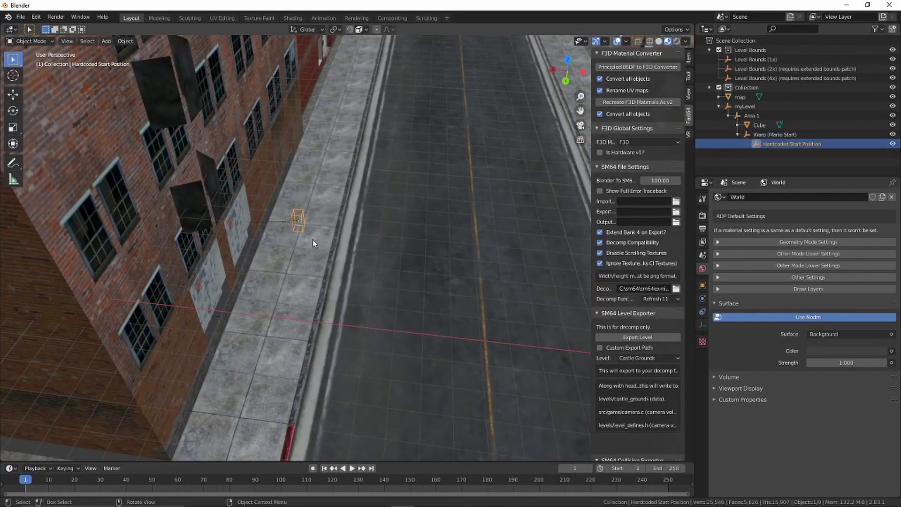
{"action": "left_click", "coordinate": [748, 124]}
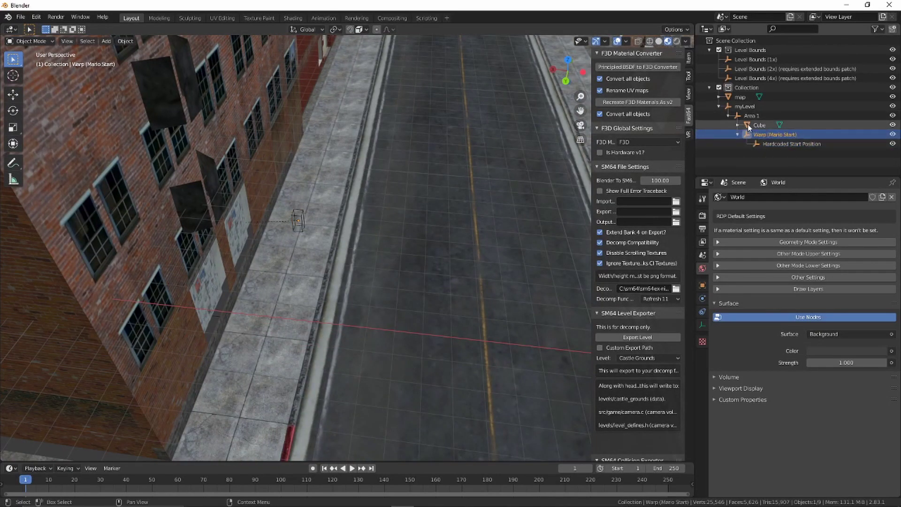
{"action": "key", "text": "Delete"}
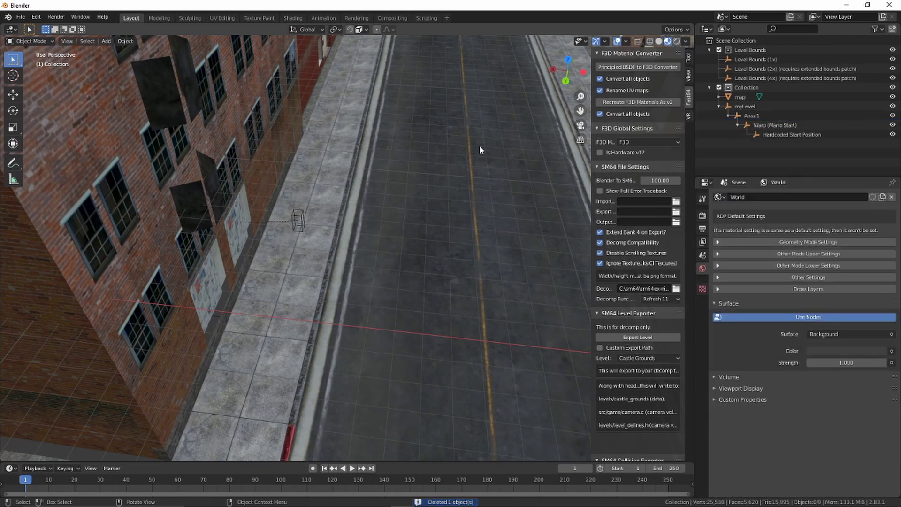
Select the map and examine the brick building's poster-covered windows and the sidewalk around Mario's start position up close.
{"action": "middle_click_drag", "start_coordinate": [480, 145], "coordinate": [416, 134]}
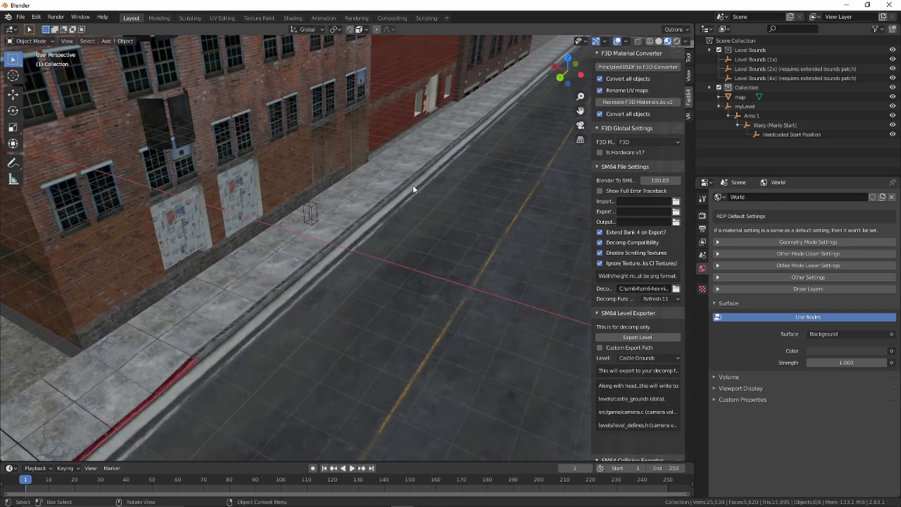
{"action": "left_click", "coordinate": [361, 159]}
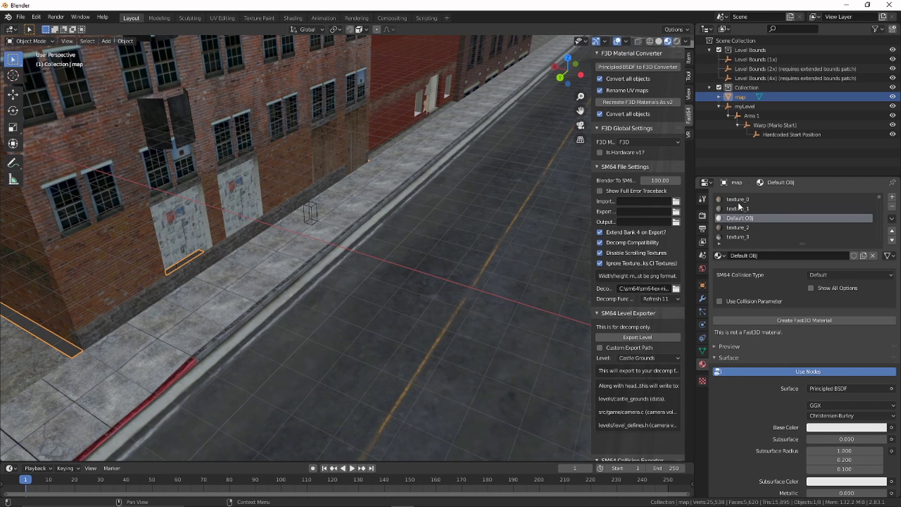
{"action": "mouse_move", "coordinate": [324, 155]}
{"action": "middle_mouse_down"}
{"action": "mouse_move", "coordinate": [296, 143]}
{"action": "mouse_move", "coordinate": [368, 183]}
{"action": "mouse_move", "coordinate": [316, 172]}
{"action": "middle_mouse_up"}
{"action": "scroll", "coordinate": [358, 174], "scroll_direction": "up", "scroll_amount": 2}
{"action": "scroll", "coordinate": [358, 169], "scroll_direction": "down", "scroll_amount": 1}
{"action": "middle_click_drag", "start_coordinate": [424, 188], "coordinate": [390, 459], "text": "shift"}
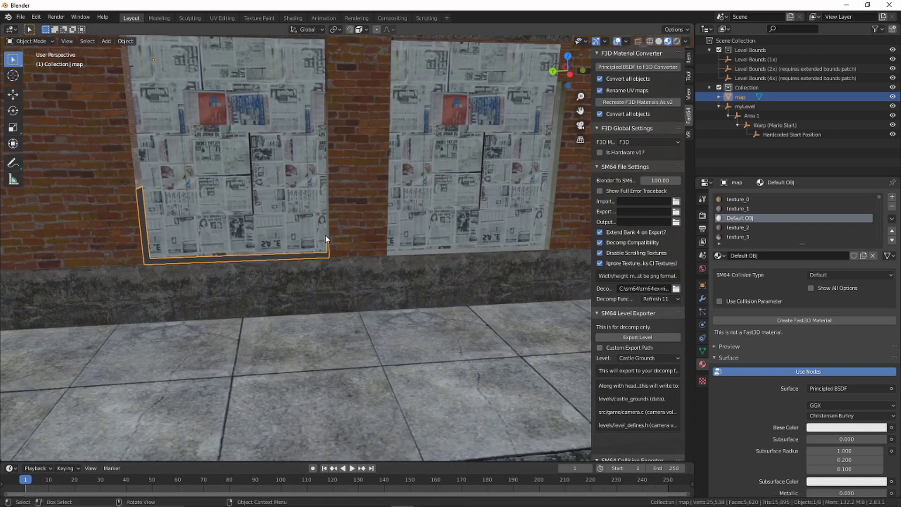
{"action": "scroll", "coordinate": [325, 235], "scroll_direction": "down", "scroll_amount": 6}
{"action": "middle_click_drag", "start_coordinate": [355, 213], "coordinate": [457, 221]}
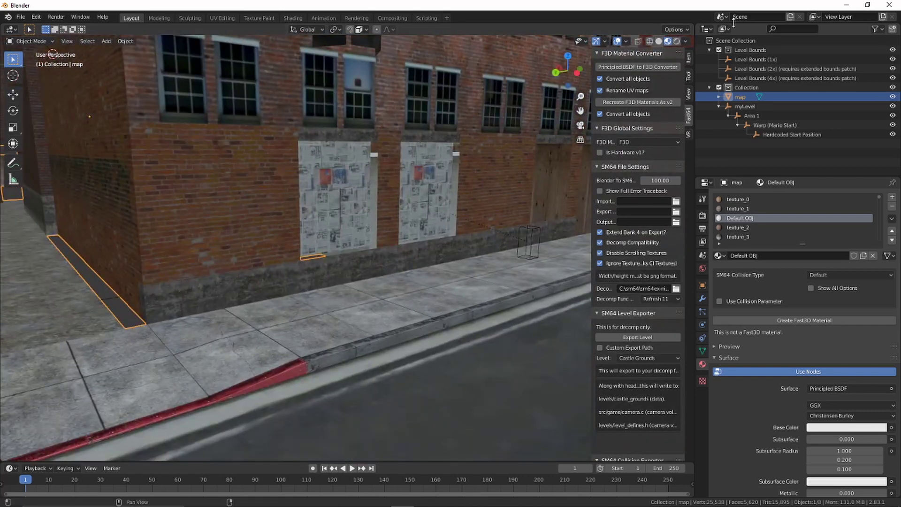
Convert all objects' Principled BSDF materials to F3D materials, renaming their UV maps.
{"action": "left_click", "coordinate": [626, 66]}
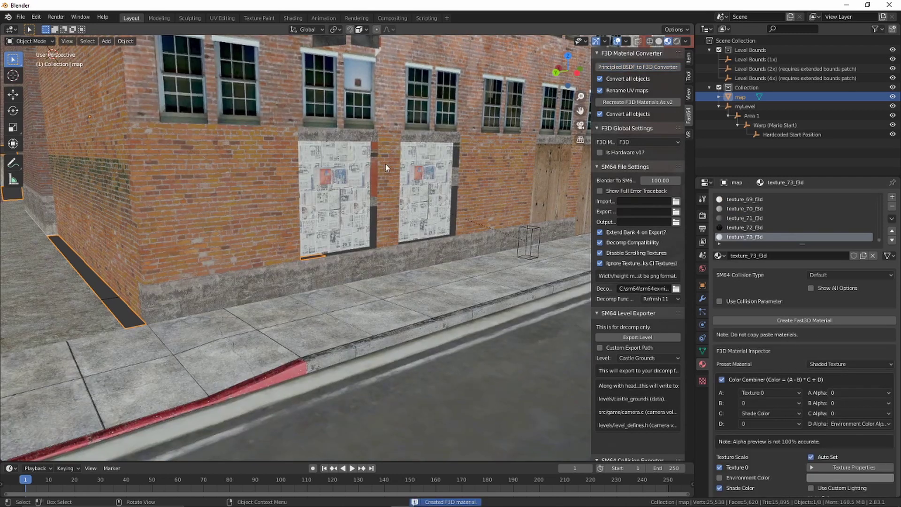
{"action": "middle_click_drag", "start_coordinate": [384, 164], "coordinate": [336, 175]}
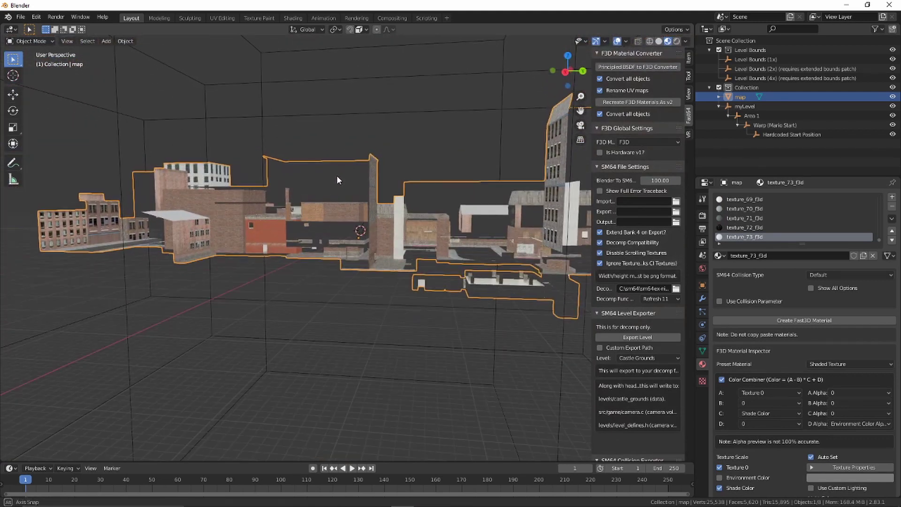
Examine the UV texture scroll options and Texture 0 properties of the map's texture_73_f3d material.
{"action": "scroll", "coordinate": [775, 330], "scroll_direction": "down", "scroll_amount": 8}
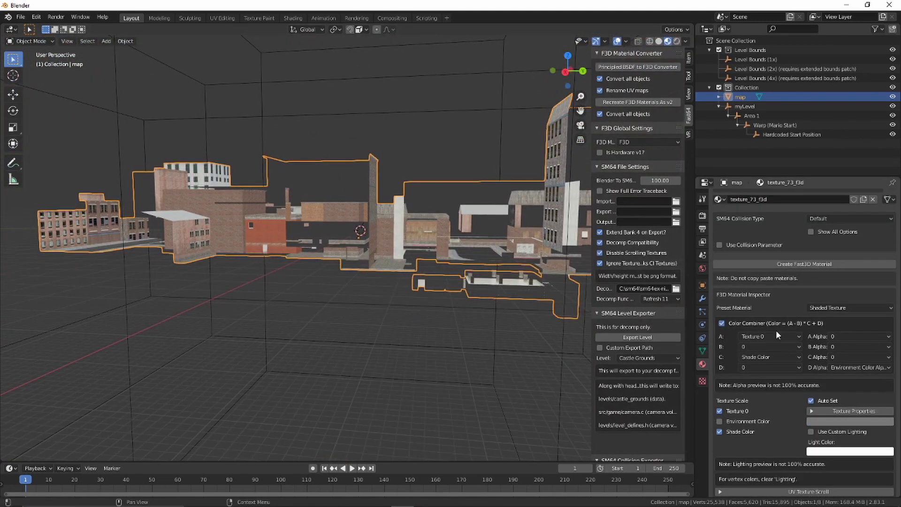
{"action": "left_click", "coordinate": [807, 396]}
{"action": "scroll", "coordinate": [806, 396], "scroll_direction": "down", "scroll_amount": 2}
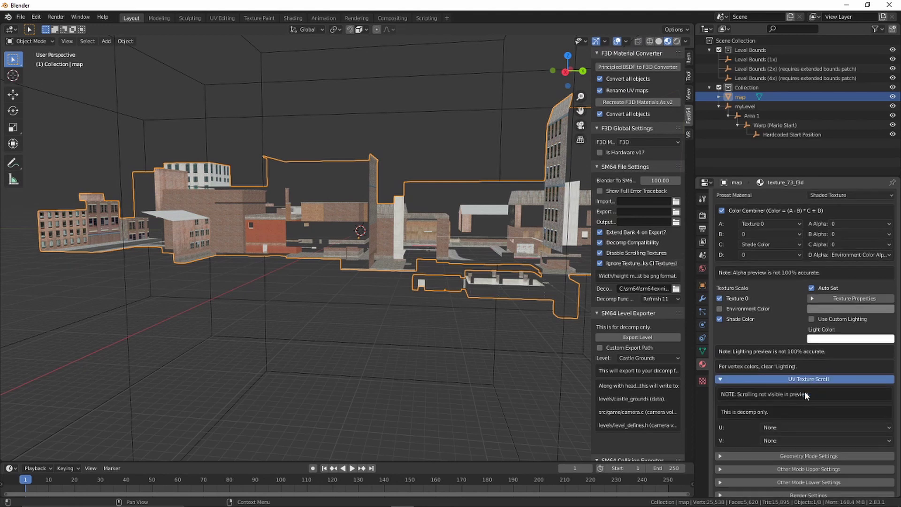
{"action": "left_click", "coordinate": [805, 361]}
{"action": "left_click", "coordinate": [821, 280]}
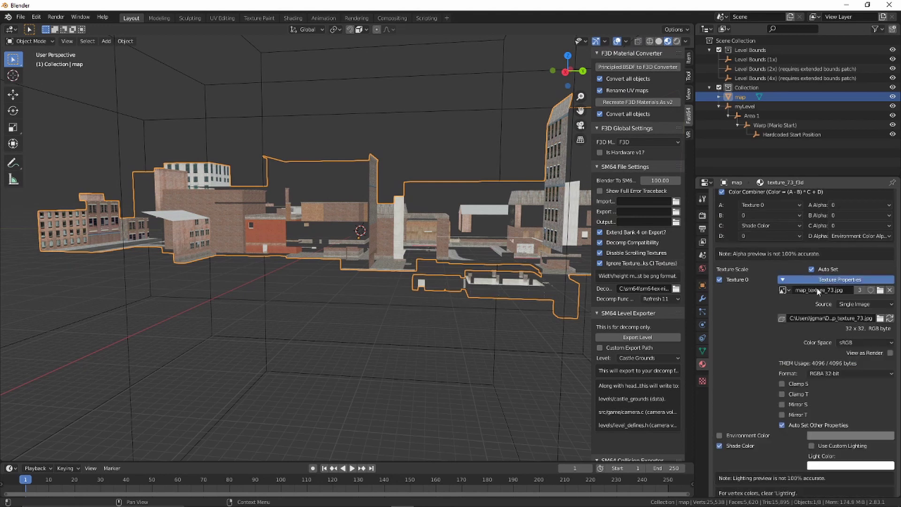
{"action": "scroll", "coordinate": [775, 313], "scroll_direction": "down", "scroll_amount": 4}
{"action": "scroll", "coordinate": [770, 313], "scroll_direction": "up", "scroll_amount": 4}
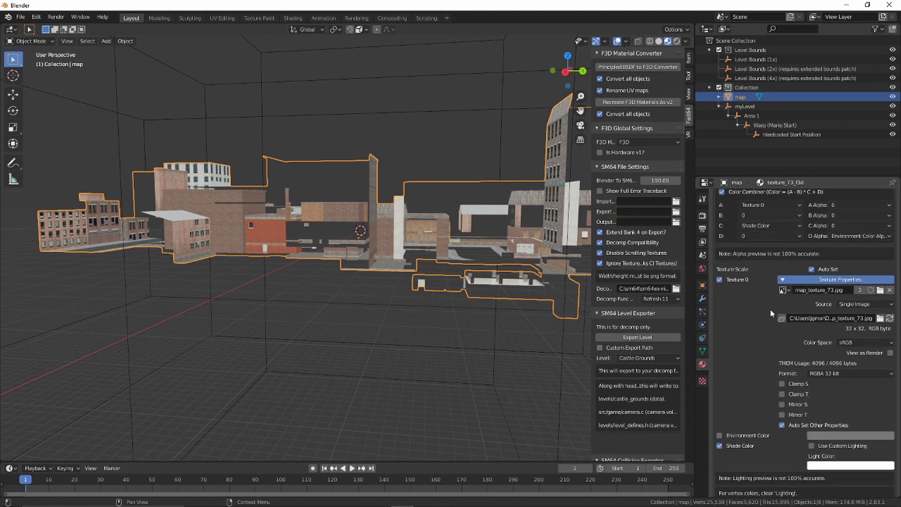
{"action": "left_click", "coordinate": [798, 283]}
Expand the geometry mode settings of texture_73_f3d and toggle Cull Back off and on again.
{"action": "scroll", "coordinate": [756, 340], "scroll_direction": "down", "scroll_amount": 5}
{"action": "left_click", "coordinate": [794, 277]}
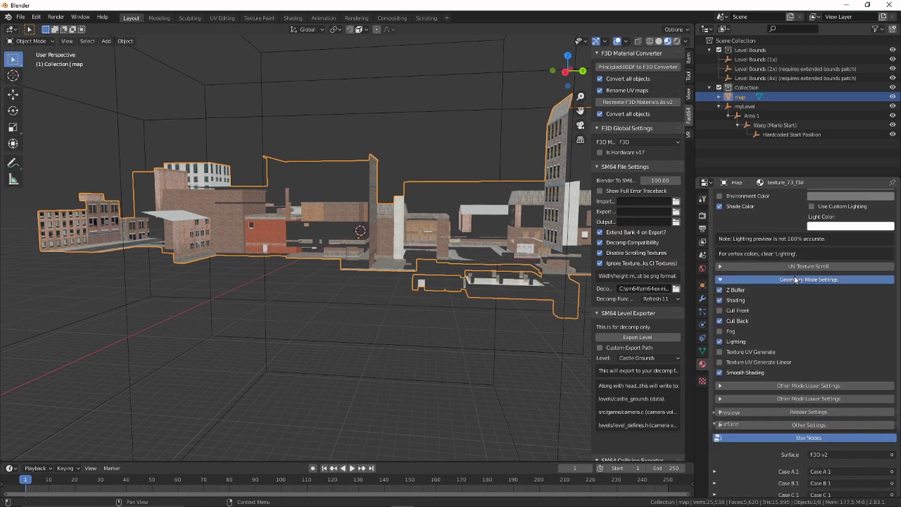
{"action": "left_click", "coordinate": [719, 321]}
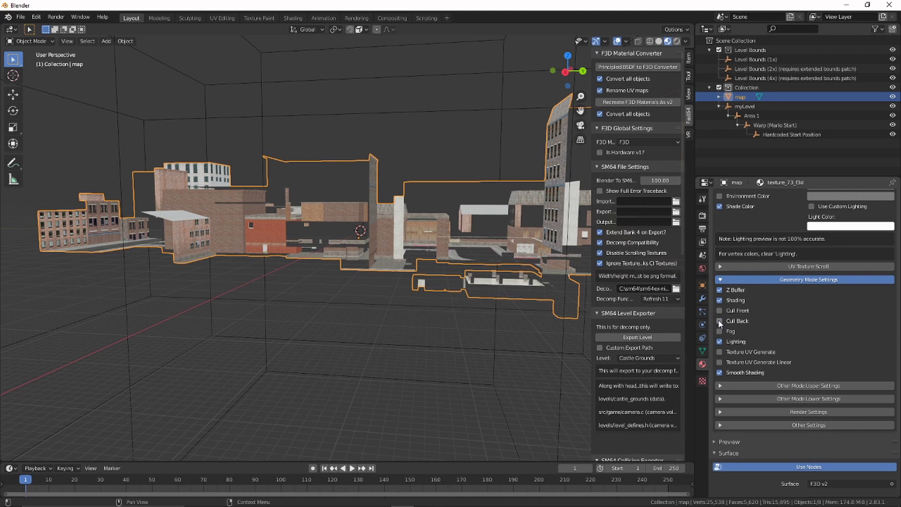
{"action": "left_click", "coordinate": [719, 321]}
Enter Edit Mode on the map and select a building's roof face to find its assigned material.
{"action": "middle_click_drag", "start_coordinate": [300, 225], "coordinate": [492, 221]}
{"action": "scroll", "coordinate": [783, 286], "scroll_direction": "up", "scroll_amount": 12}
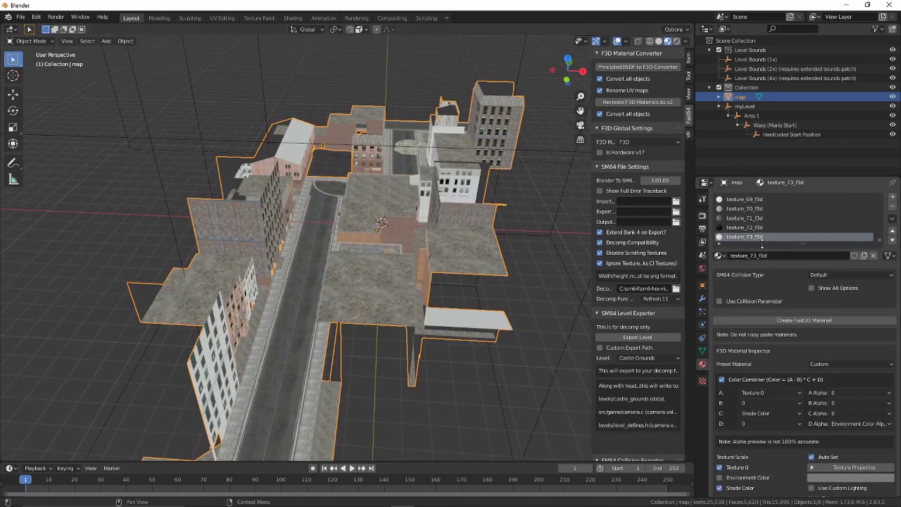
{"action": "scroll", "coordinate": [762, 239], "scroll_direction": "up", "scroll_amount": 16}
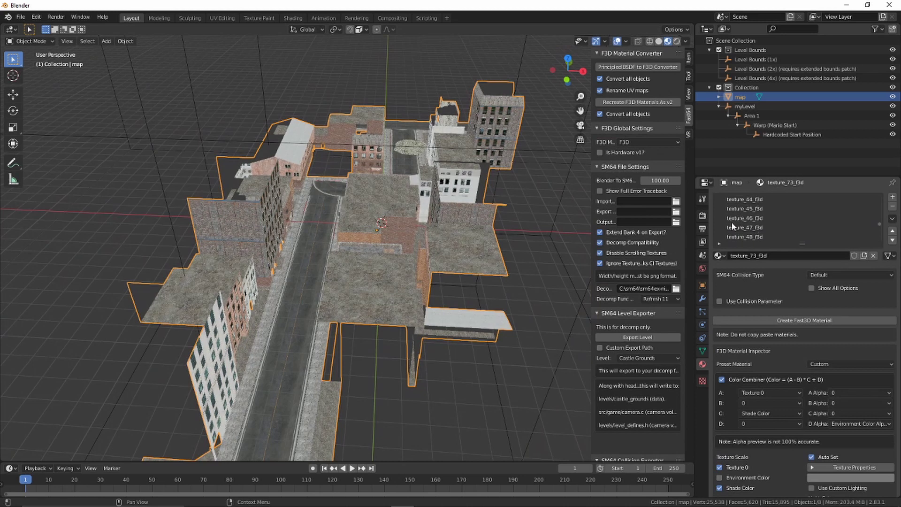
{"action": "scroll", "coordinate": [331, 280], "scroll_direction": "up", "scroll_amount": 5}
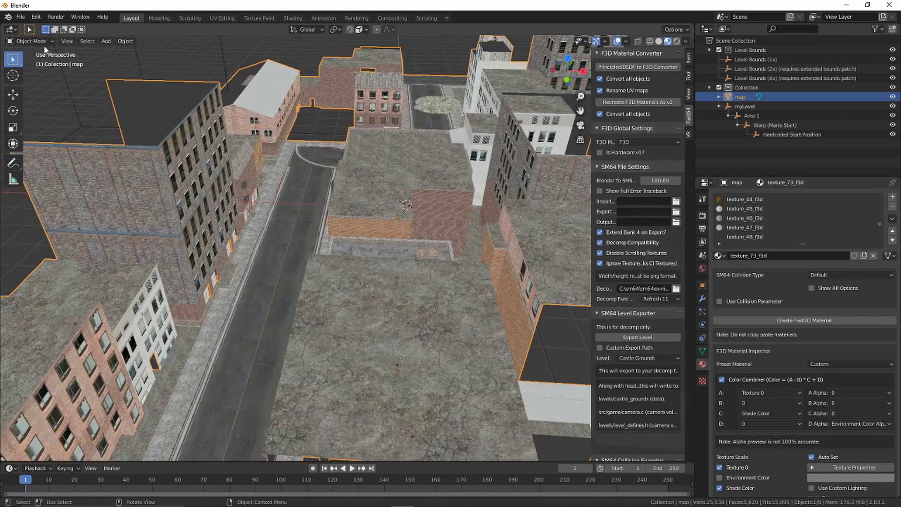
{"action": "key", "text": "Tab"}
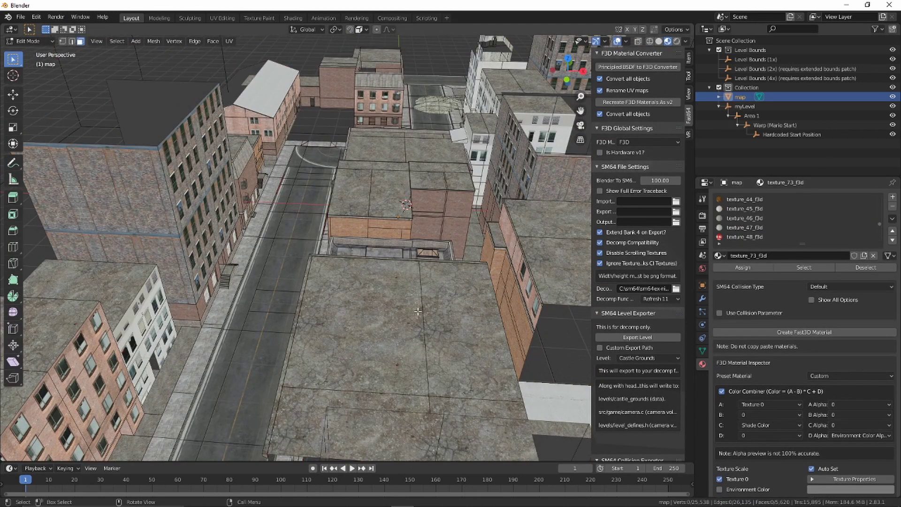
{"action": "left_click", "coordinate": [364, 322]}
{"action": "middle_click_drag", "start_coordinate": [364, 322], "coordinate": [332, 242]}
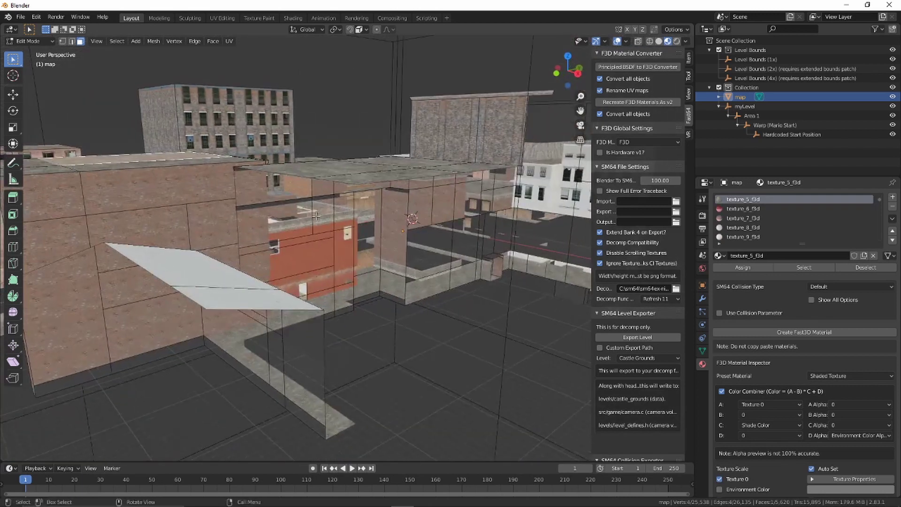
Select the see-through brick wall face, toggle Cull Back off and on for its texture_39_f3d material, and return to Object Mode.
{"action": "left_click", "coordinate": [288, 212]}
{"action": "scroll", "coordinate": [766, 446], "scroll_direction": "down", "scroll_amount": 2}
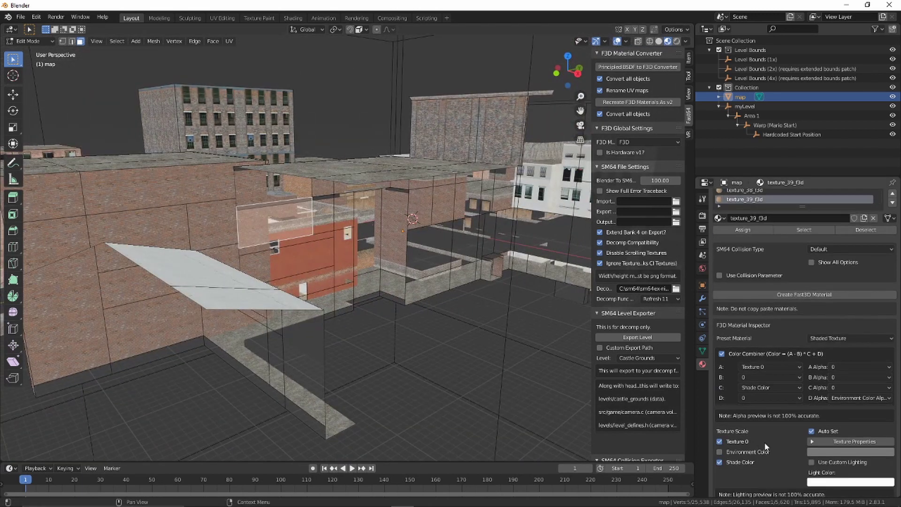
{"action": "scroll", "coordinate": [817, 444], "scroll_direction": "down", "scroll_amount": 6}
{"action": "left_click", "coordinate": [787, 423]}
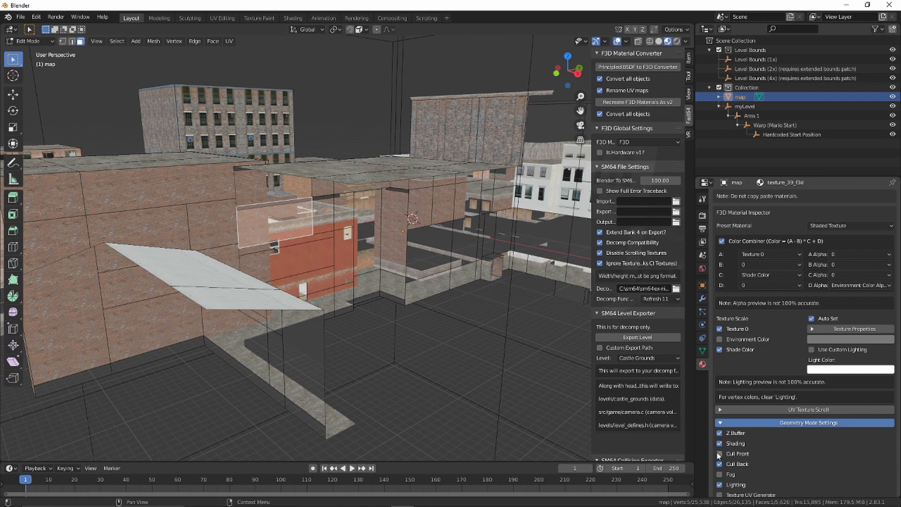
{"action": "left_click", "coordinate": [719, 464]}
{"action": "left_click", "coordinate": [719, 463]}
{"action": "middle_click_drag", "start_coordinate": [341, 323], "coordinate": [295, 215]}
{"action": "key", "text": "Tab"}
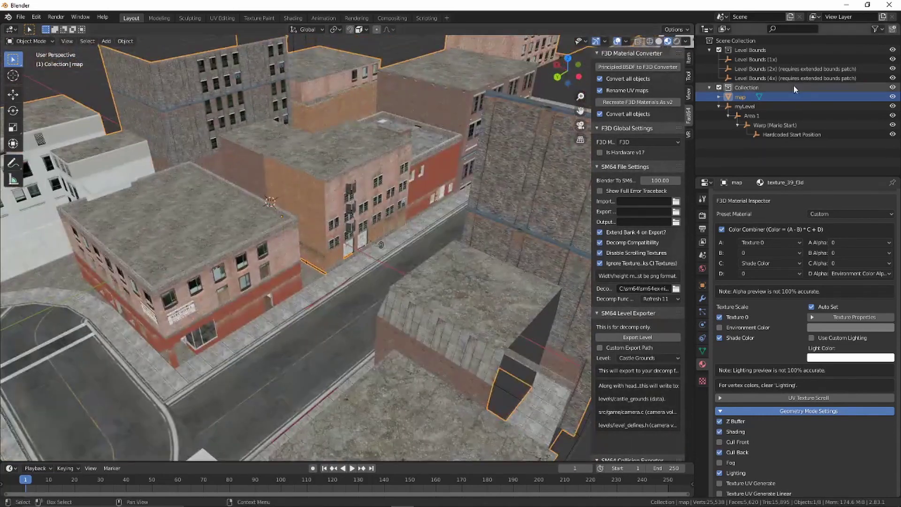
Parent the map object to Area 1 in the level hierarchy.
{"action": "left_click", "coordinate": [738, 96]}
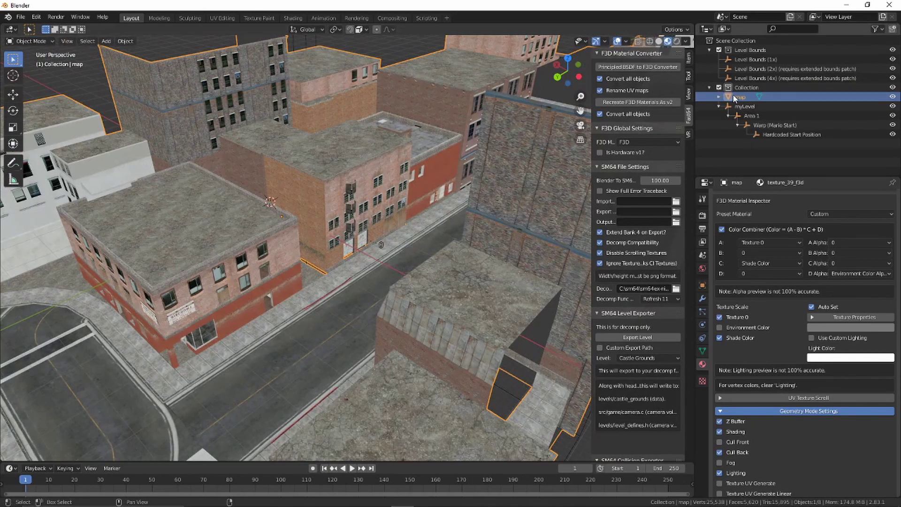
{"action": "left_click_drag", "start_coordinate": [739, 97], "coordinate": [752, 118]}
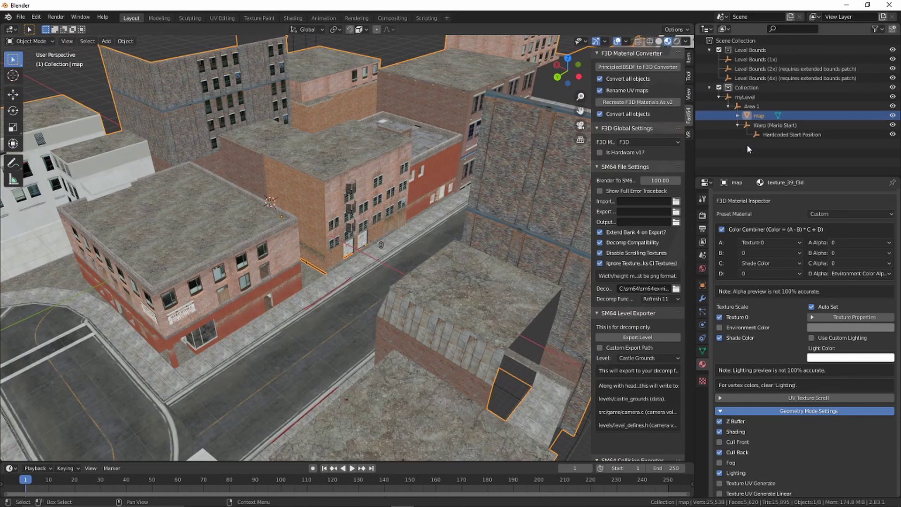
Enable Skip Act Selector and Set As Start Level for myLevel, keeping the Ocean Sky background.
{"action": "left_click", "coordinate": [745, 97]}
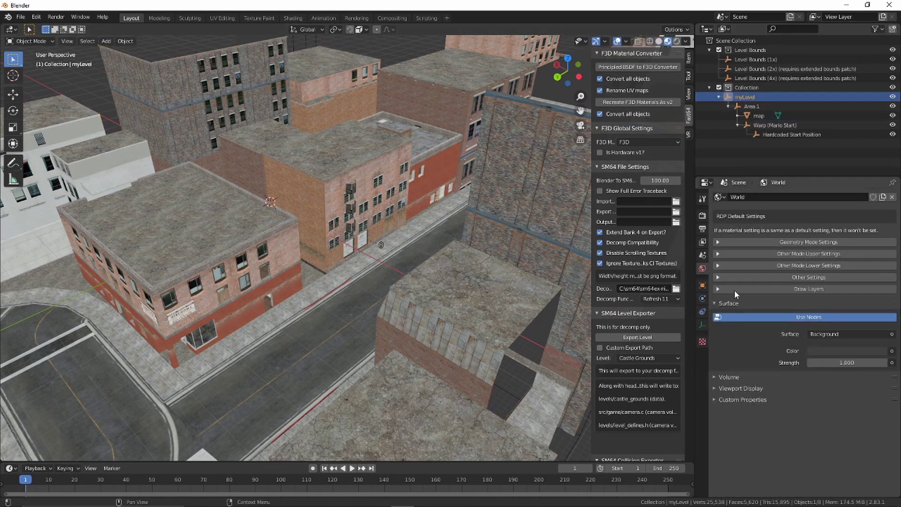
{"action": "left_click", "coordinate": [701, 286]}
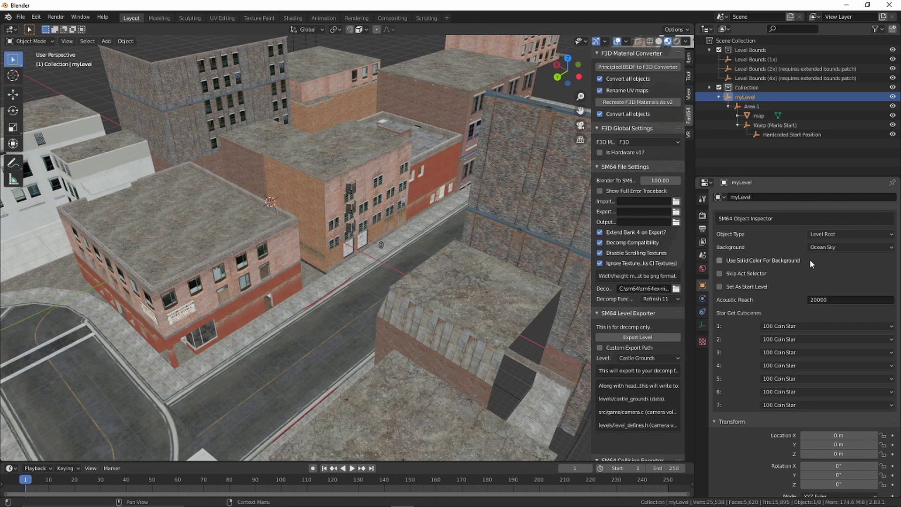
{"action": "left_click", "coordinate": [738, 285]}
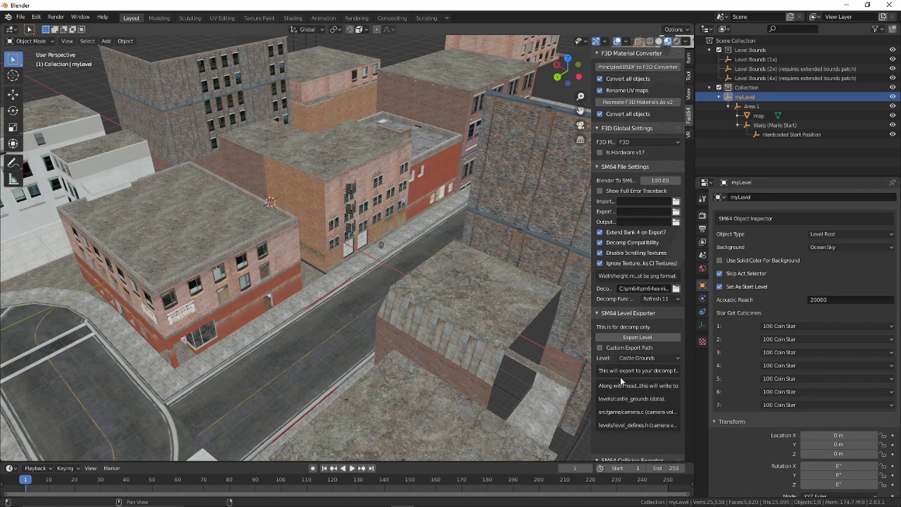
{"action": "left_click", "coordinate": [828, 247]}
{"action": "left_click", "coordinate": [801, 299]}
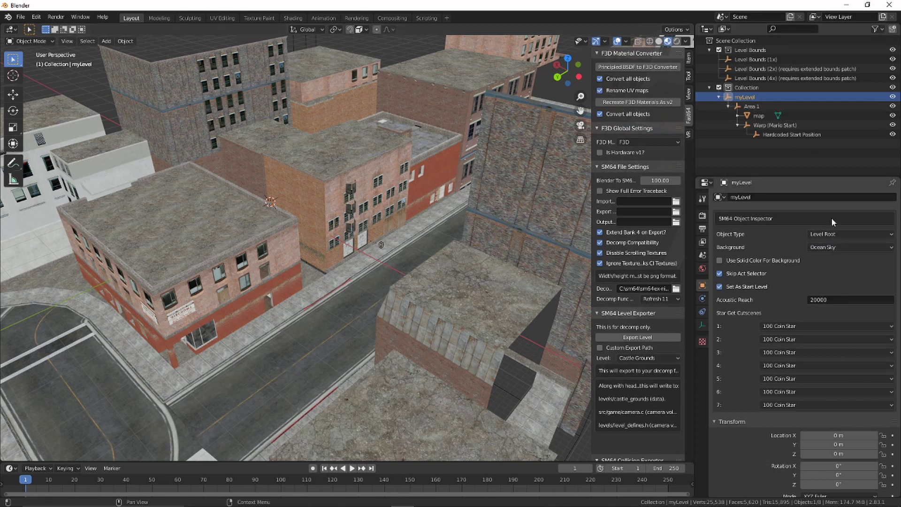
Set the music sequence of Area 1 to Underground Level.
{"action": "left_click", "coordinate": [752, 107]}
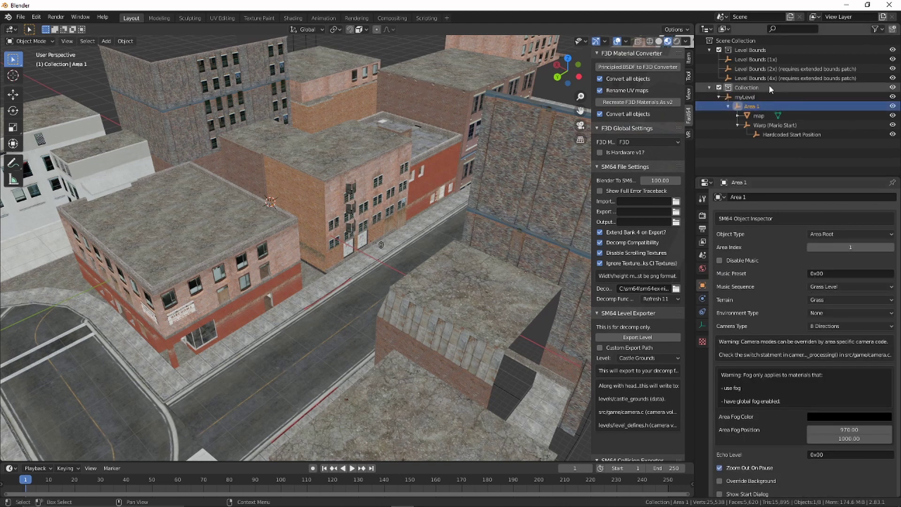
{"action": "left_click", "coordinate": [822, 287]}
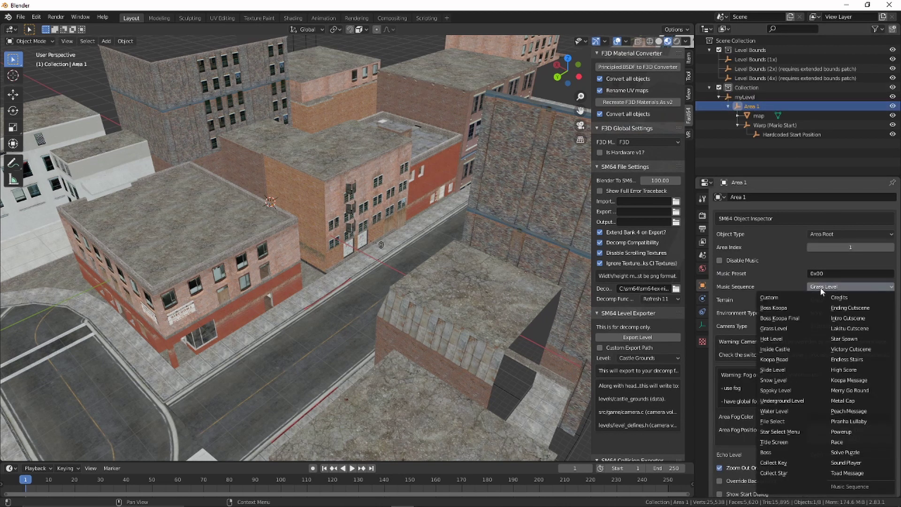
{"action": "left_click", "coordinate": [775, 296]}
{"action": "left_click", "coordinate": [866, 299]}
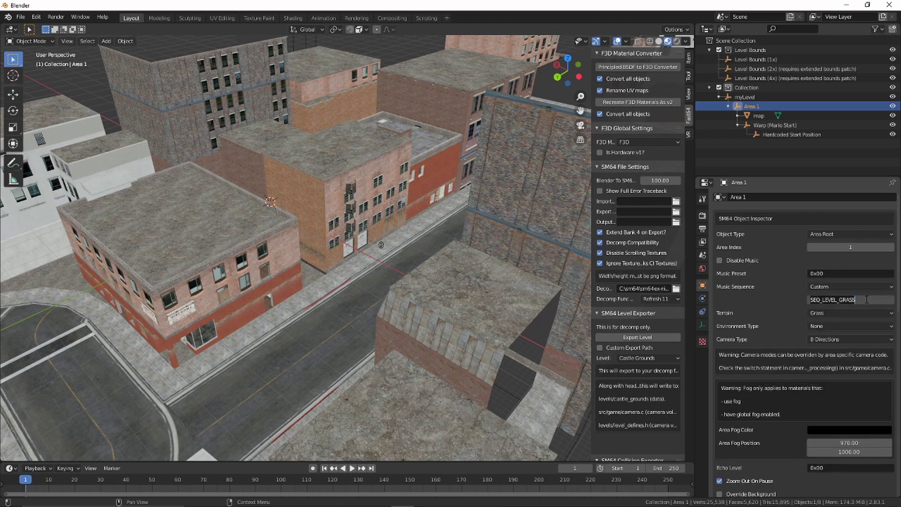
{"action": "left_click", "coordinate": [827, 286]}
{"action": "left_click", "coordinate": [826, 288]}
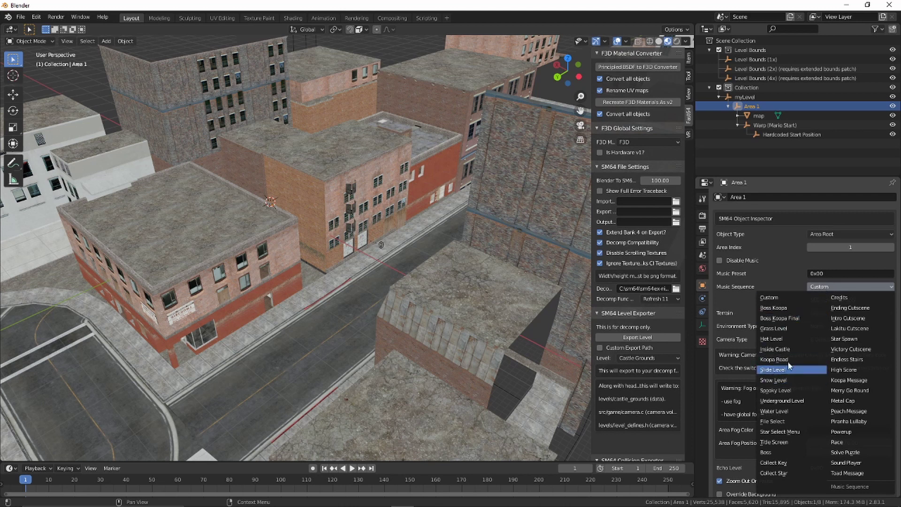
{"action": "left_click", "coordinate": [817, 287]}
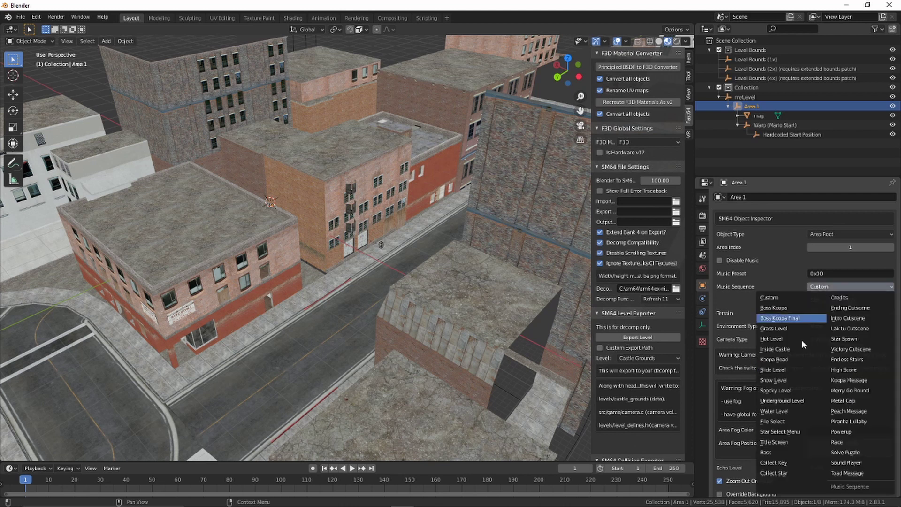
{"action": "left_click", "coordinate": [780, 400]}
Set the terrain of Area 1 to Stone and review the camera types, keeping 8 Directions.
{"action": "left_click", "coordinate": [837, 299]}
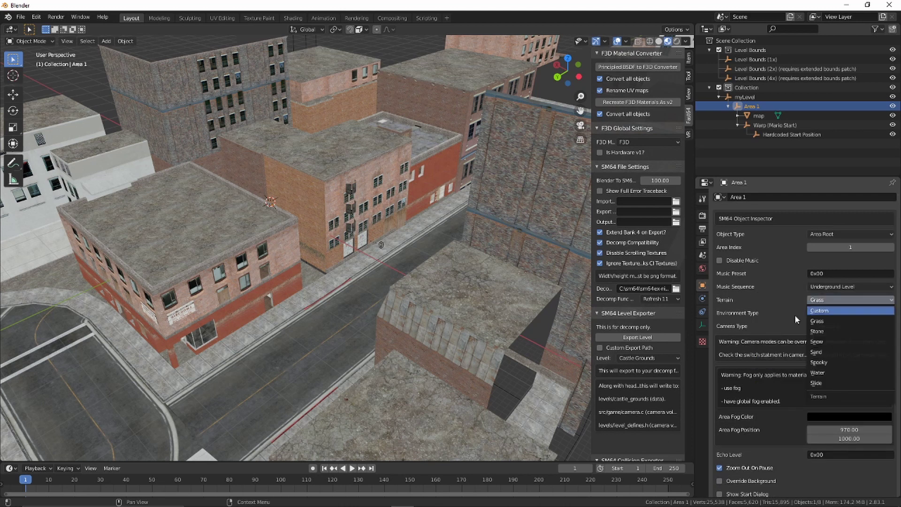
{"action": "left_click", "coordinate": [819, 297]}
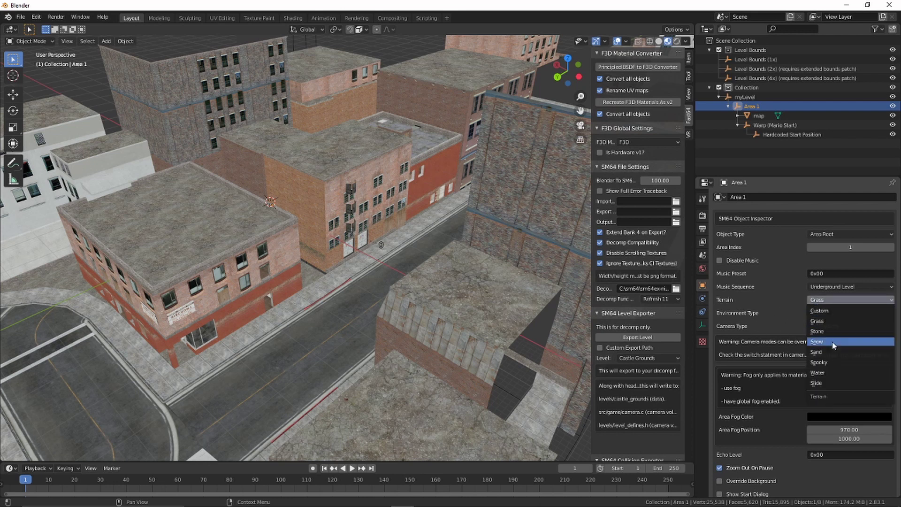
{"action": "left_click", "coordinate": [821, 331]}
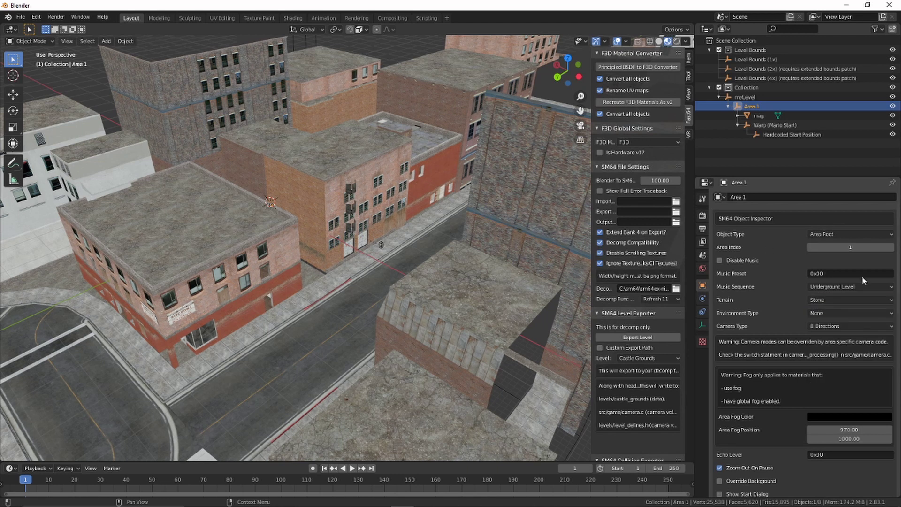
{"action": "left_click", "coordinate": [822, 326]}
{"action": "left_click", "coordinate": [823, 326]}
{"action": "left_click", "coordinate": [823, 326]}
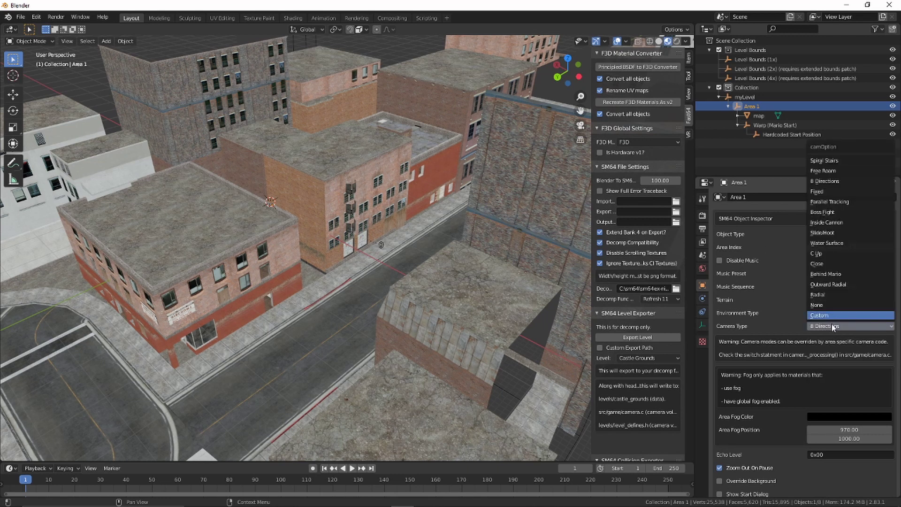
{"action": "left_click", "coordinate": [831, 324]}
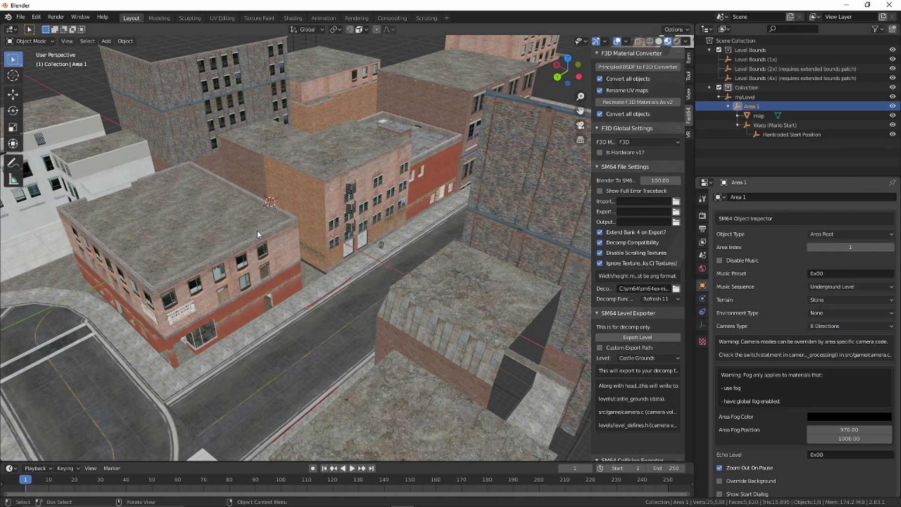
Select the myLevel root and export the level to the Castle Grounds slot.
{"action": "middle_click_drag", "start_coordinate": [257, 229], "coordinate": [291, 233]}
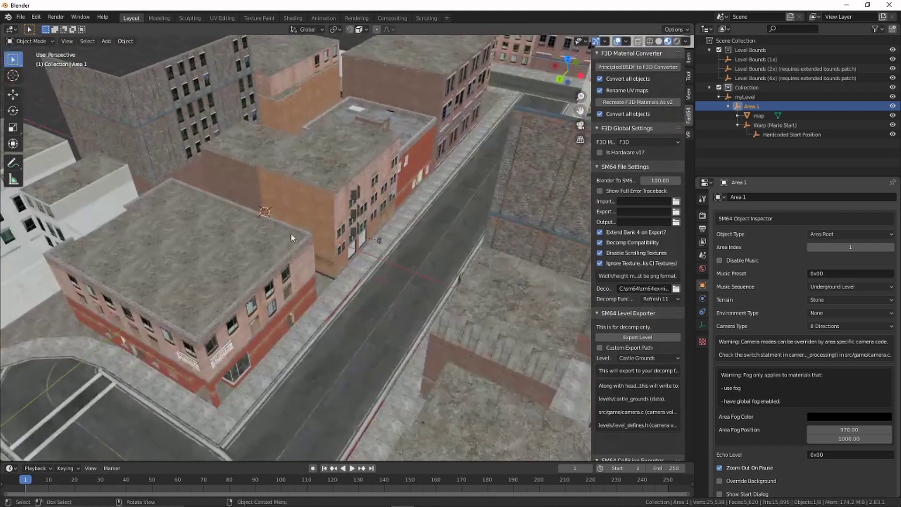
{"action": "left_click", "coordinate": [746, 96]}
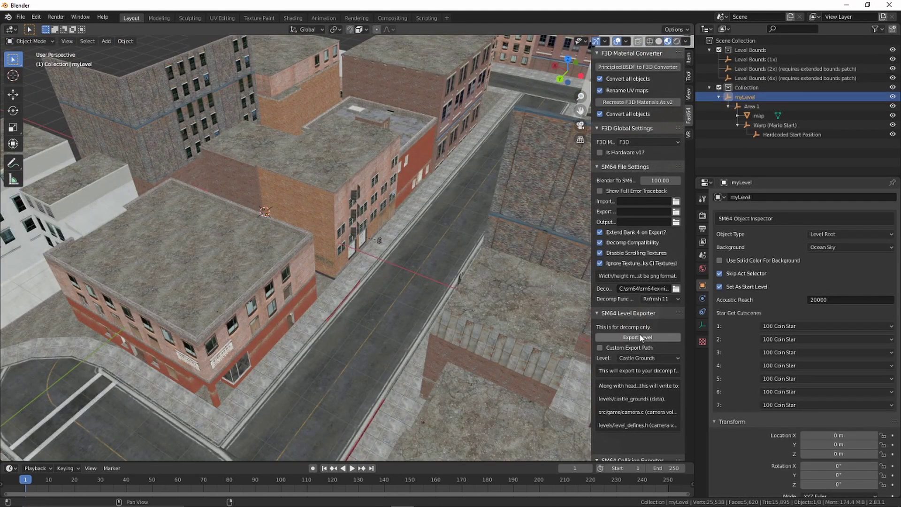
{"action": "left_click", "coordinate": [641, 337]}
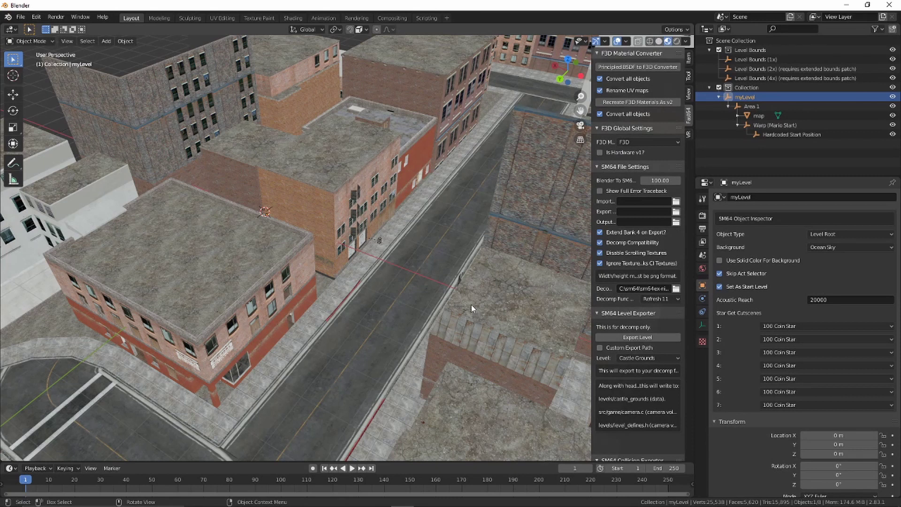
Select the map mesh and inspect the texture properties and image path of its texture_39_f3d material.
{"action": "left_click", "coordinate": [304, 174]}
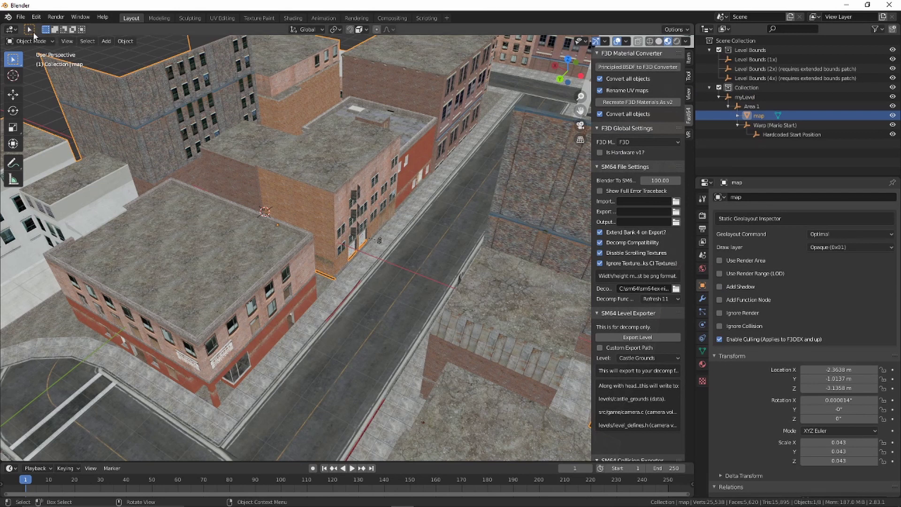
{"action": "left_click", "coordinate": [702, 363]}
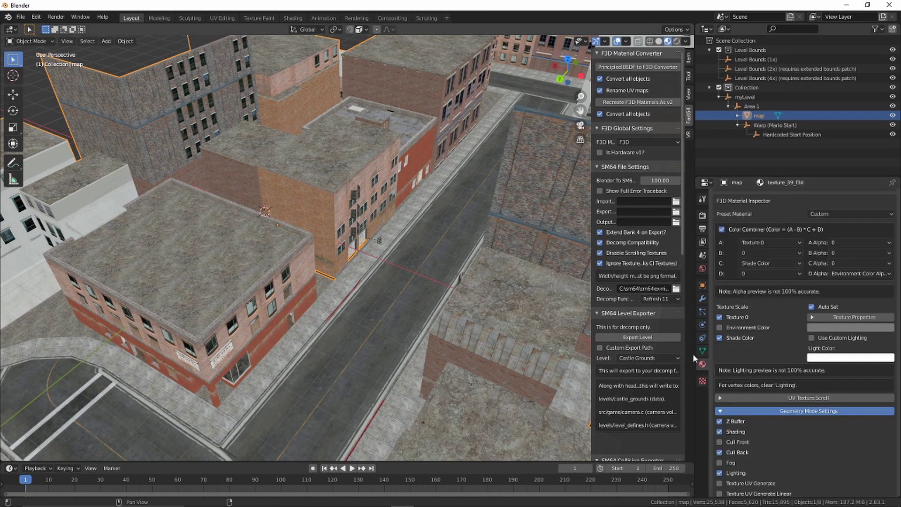
{"action": "left_click", "coordinate": [844, 318]}
{"action": "scroll", "coordinate": [769, 301], "scroll_direction": "down", "scroll_amount": 2}
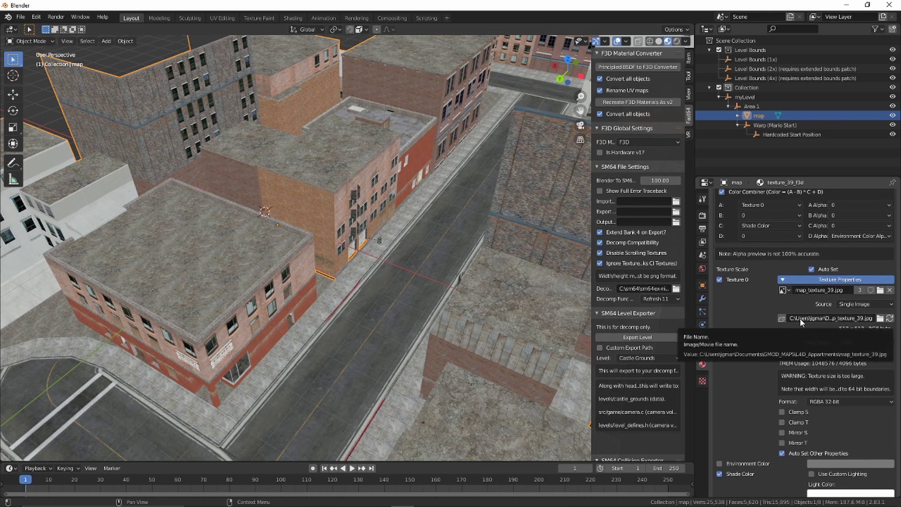
Pack all external files into the blend file.
{"action": "left_click", "coordinate": [20, 17]}
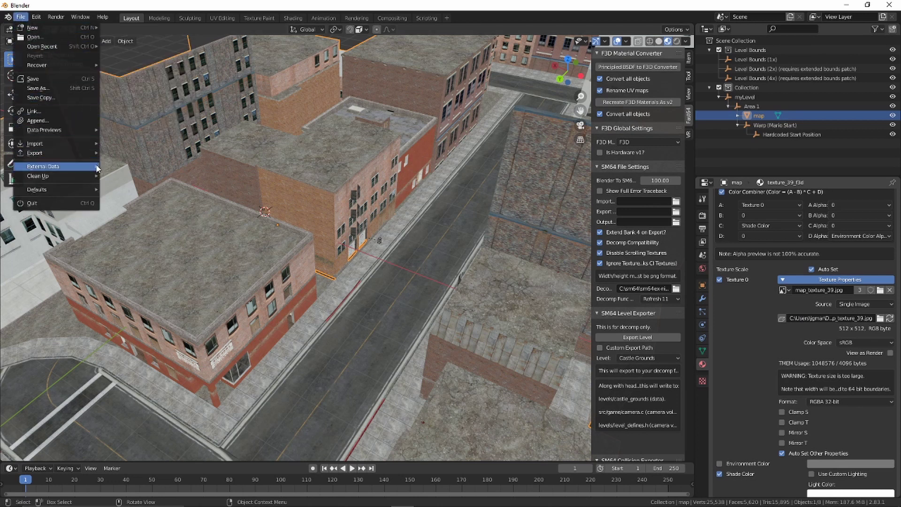
{"action": "mouse_move", "coordinate": [94, 168]}
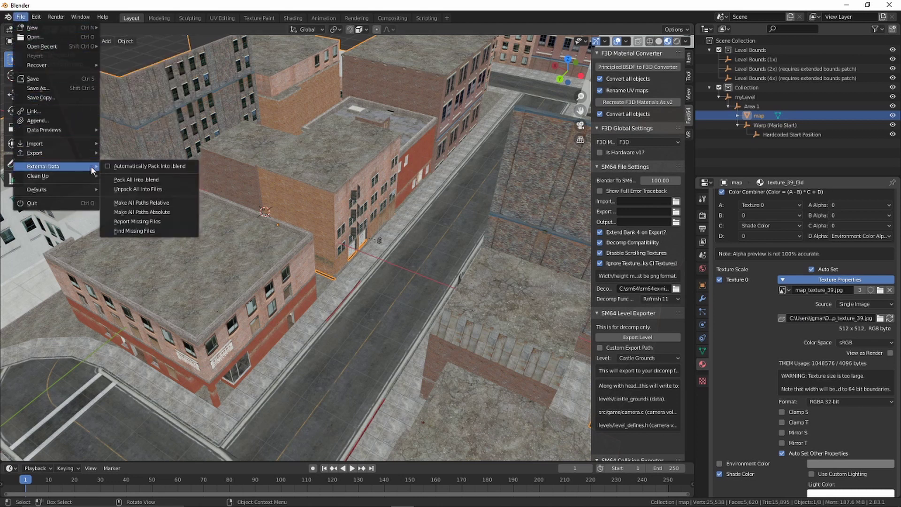
{"action": "left_click", "coordinate": [147, 180]}
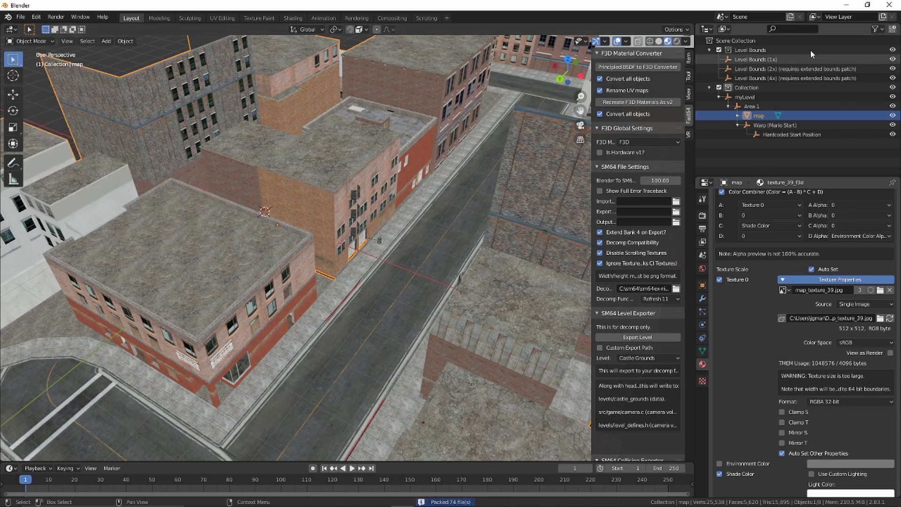
List the orphan data in the outliner and purge all unused data-blocks.
{"action": "left_click", "coordinate": [710, 30]}
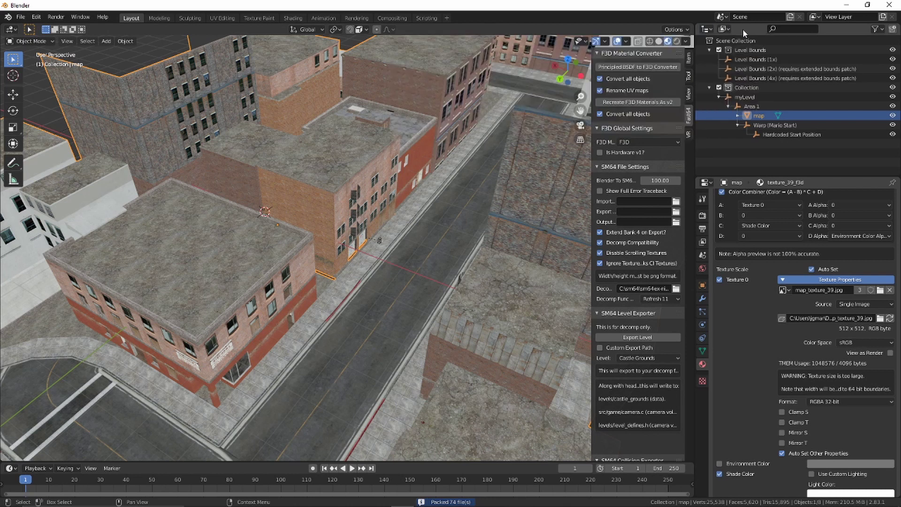
{"action": "left_click", "coordinate": [723, 29]}
{"action": "left_click", "coordinate": [739, 92]}
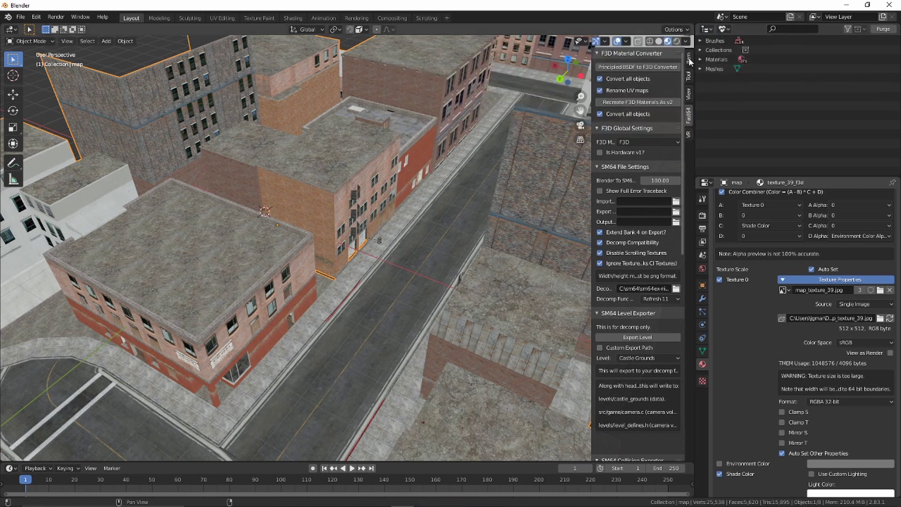
{"action": "left_click", "coordinate": [700, 59]}
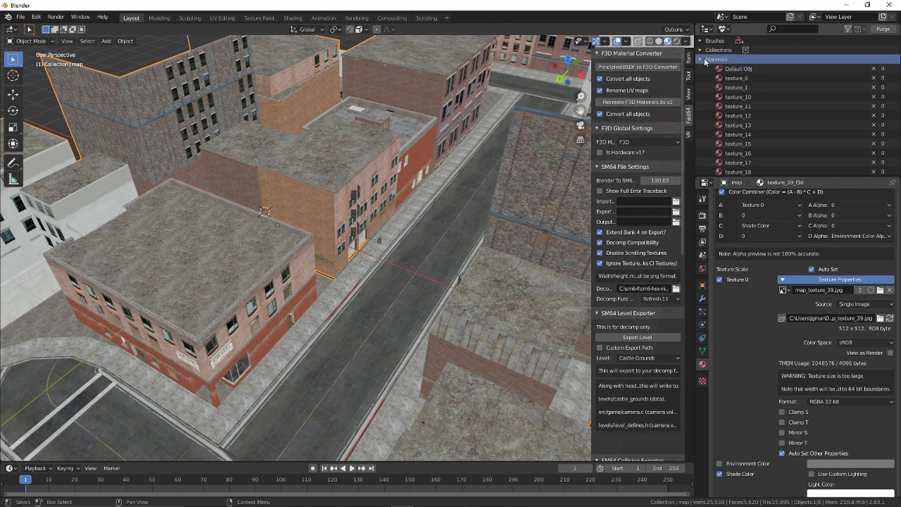
{"action": "left_click", "coordinate": [881, 29]}
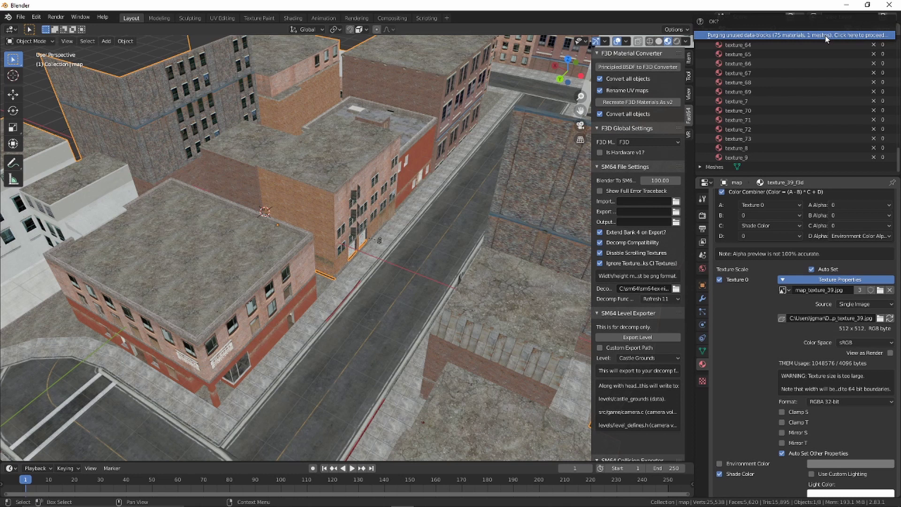
{"action": "left_click", "coordinate": [825, 35]}
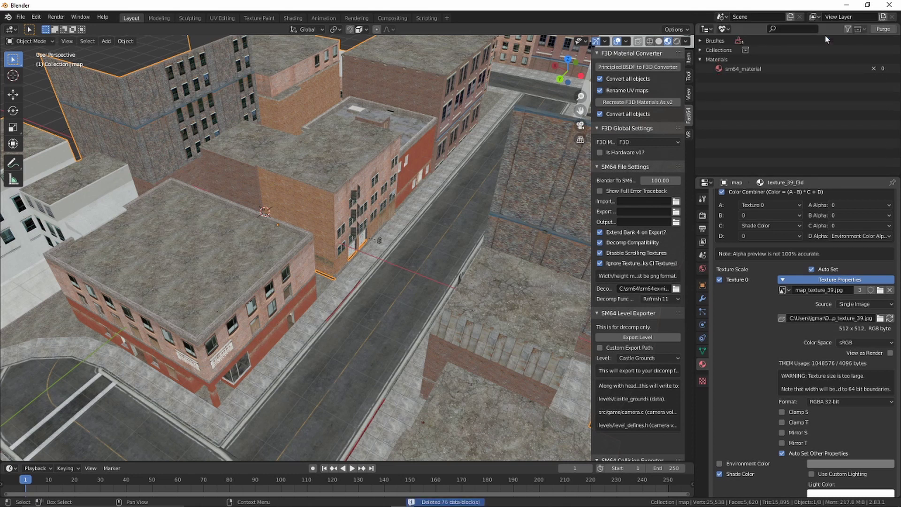
{"action": "left_click", "coordinate": [697, 58]}
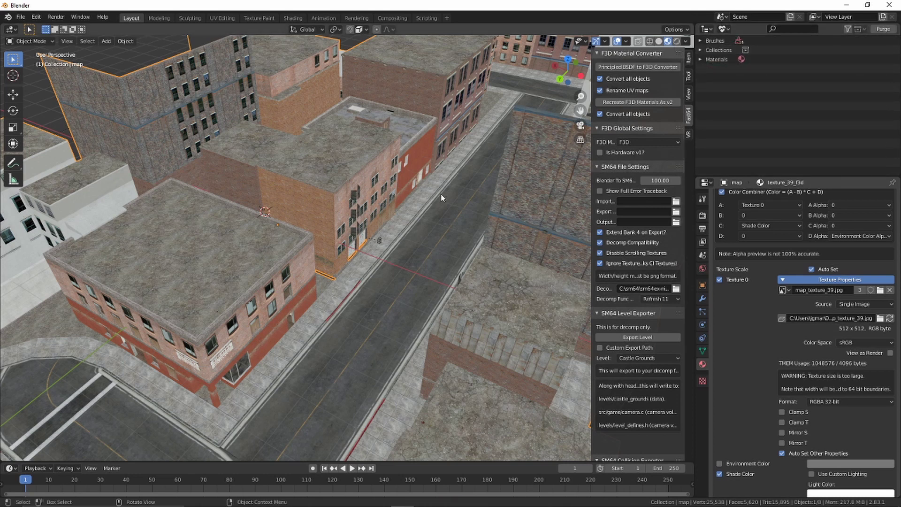
{"action": "scroll", "coordinate": [458, 172], "scroll_direction": "down", "scroll_amount": 20}
{"action": "scroll", "coordinate": [367, 226], "scroll_direction": "up", "scroll_amount": 20}
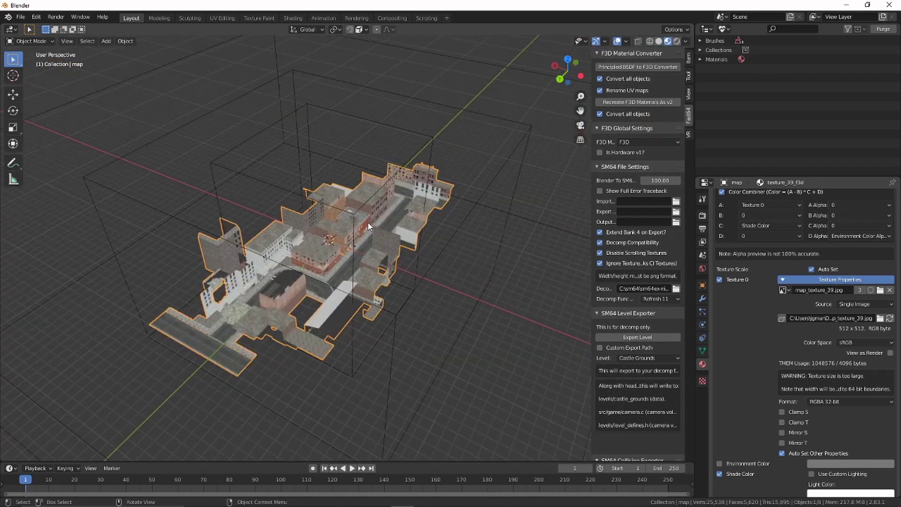
{"action": "scroll", "coordinate": [364, 212], "scroll_direction": "down", "scroll_amount": 3}
{"action": "scroll", "coordinate": [364, 211], "scroll_direction": "up", "scroll_amount": 4}
{"action": "scroll", "coordinate": [364, 211], "scroll_direction": "down", "scroll_amount": 1}
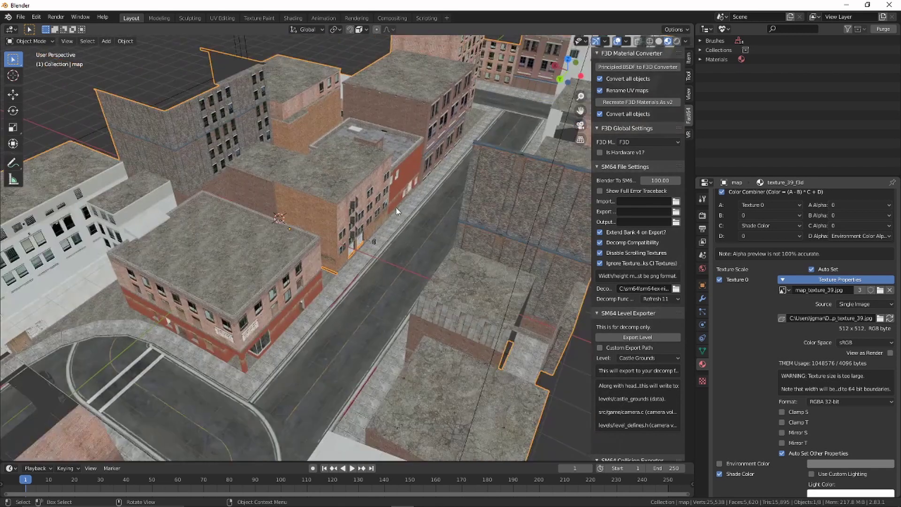
Switch the outliner to the Scenes display mode, expand Objects and select the myLevel root.
{"action": "left_click", "coordinate": [724, 29]}
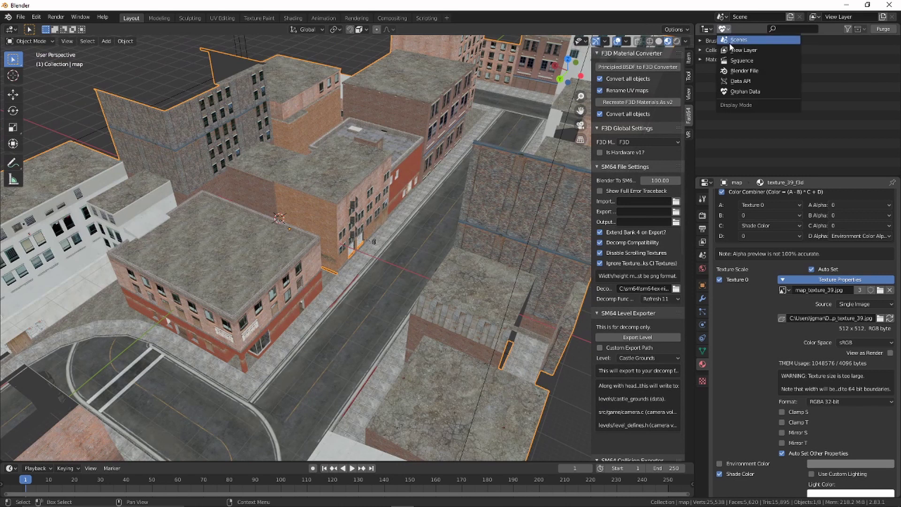
{"action": "left_click", "coordinate": [728, 34]}
{"action": "left_click", "coordinate": [725, 30]}
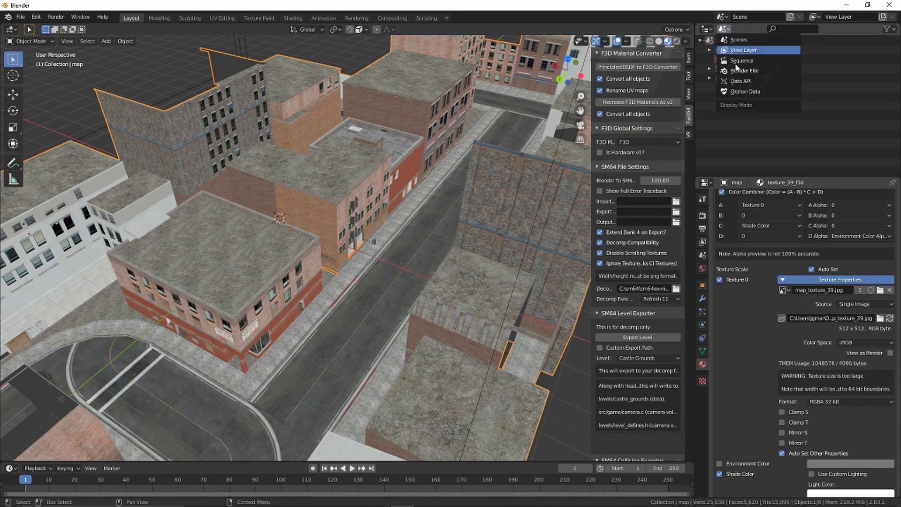
{"action": "left_click", "coordinate": [732, 92]}
{"action": "left_click", "coordinate": [726, 30]}
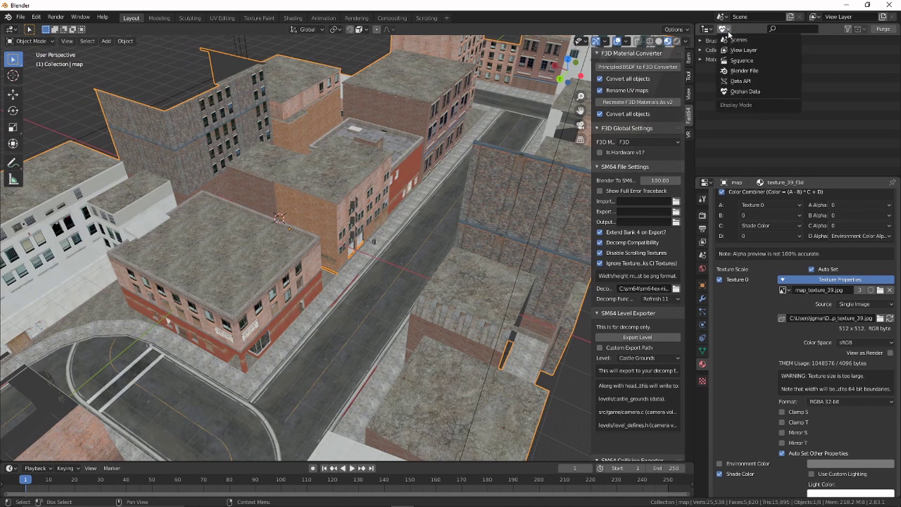
{"action": "left_click", "coordinate": [727, 41]}
{"action": "left_click", "coordinate": [709, 78]}
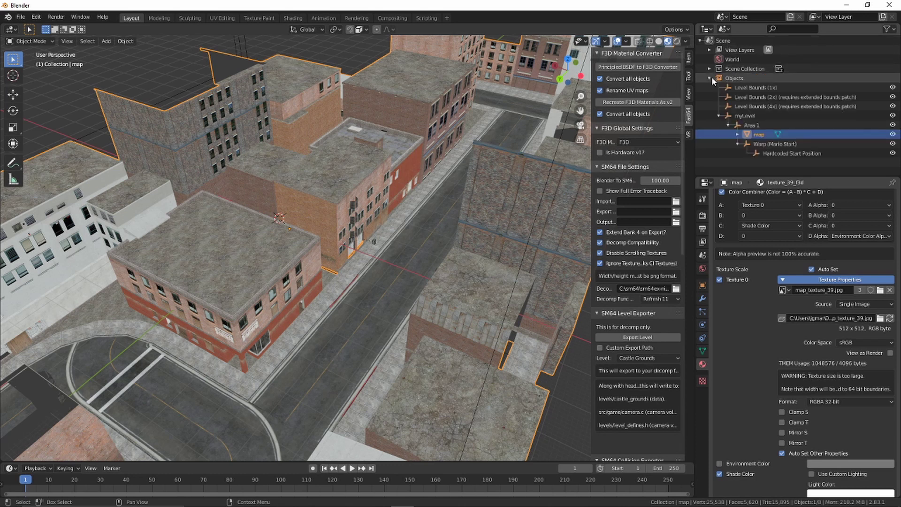
{"action": "left_click", "coordinate": [742, 117]}
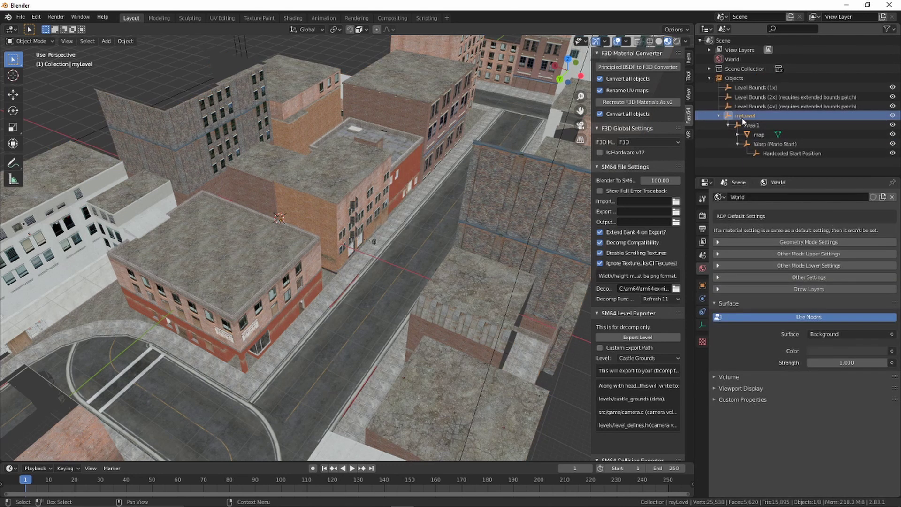
Pack all external files into the blend file again and export myLevel over Castle Grounds.
{"action": "left_click", "coordinate": [21, 17]}
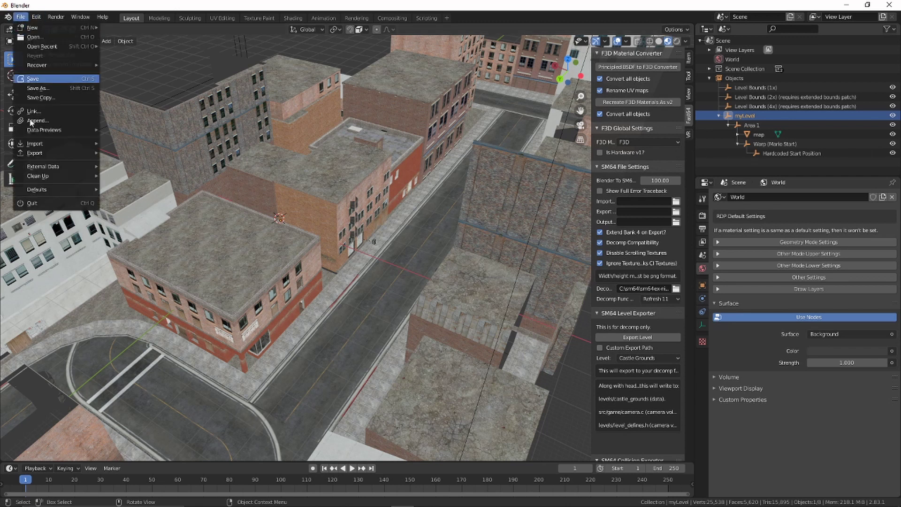
{"action": "mouse_move", "coordinate": [68, 172]}
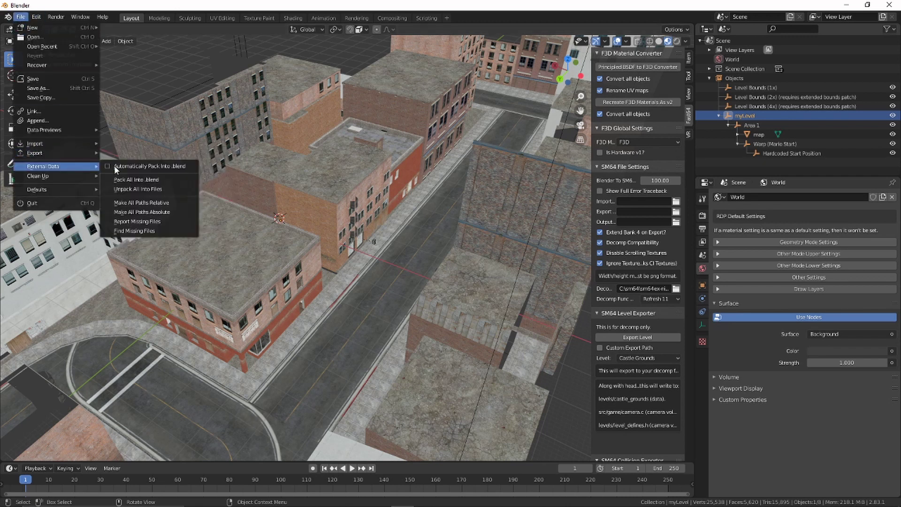
{"action": "left_click", "coordinate": [133, 180]}
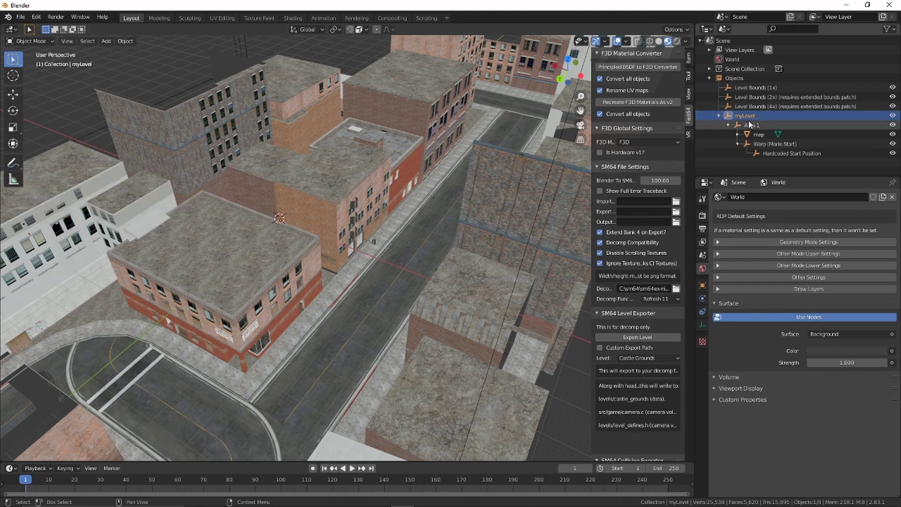
{"action": "left_click", "coordinate": [605, 338]}
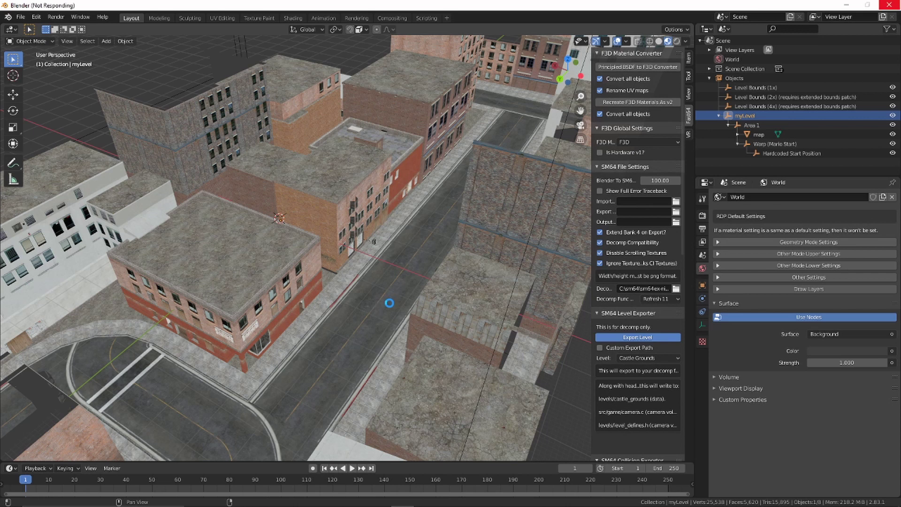
Switch to sm64pcBuilder2 and review its available patches and the build overview.
{"action": "left_click", "coordinate": [377, 503]}
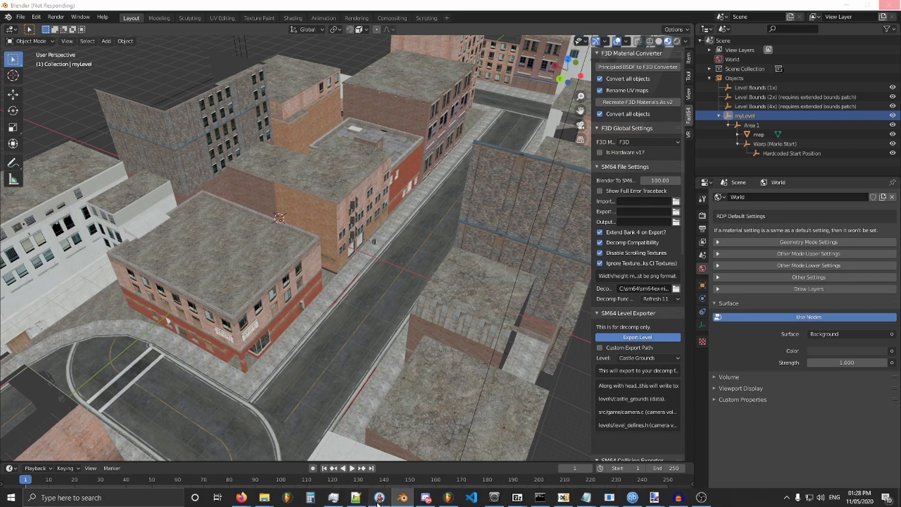
{"action": "left_click", "coordinate": [379, 498]}
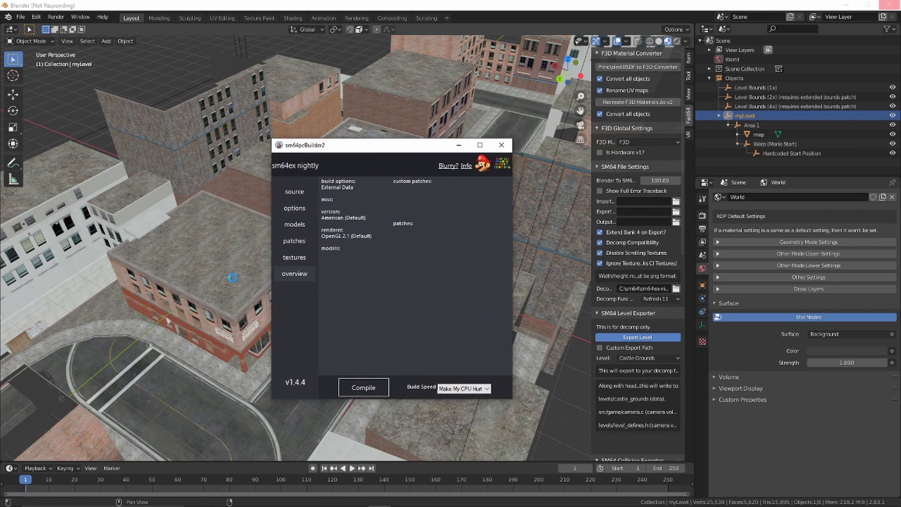
{"action": "left_click", "coordinate": [296, 241]}
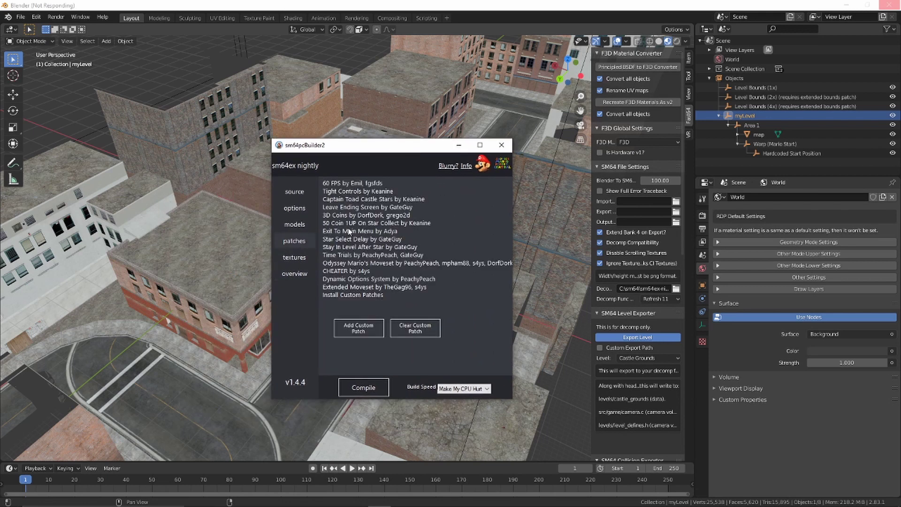
{"action": "left_click", "coordinate": [298, 276]}
{"action": "mouse_move", "coordinate": [366, 498]}
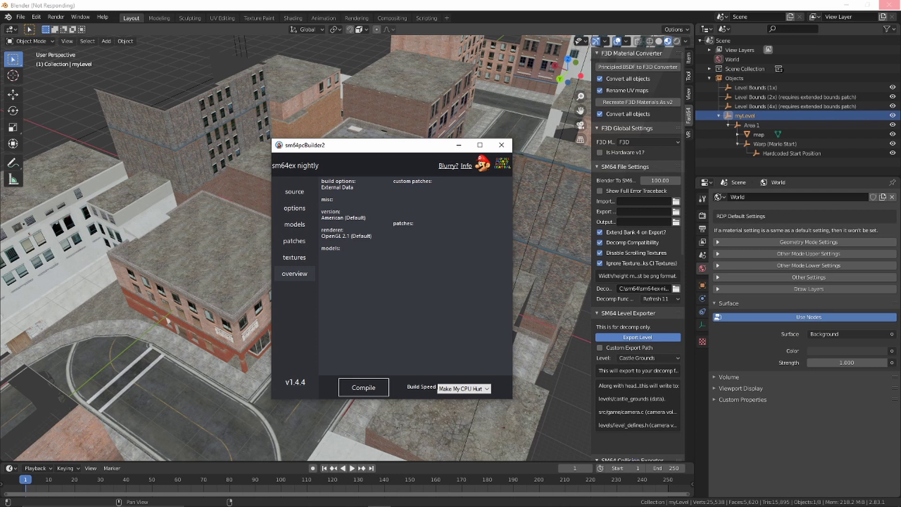
{"action": "mouse_move", "coordinate": [424, 505]}
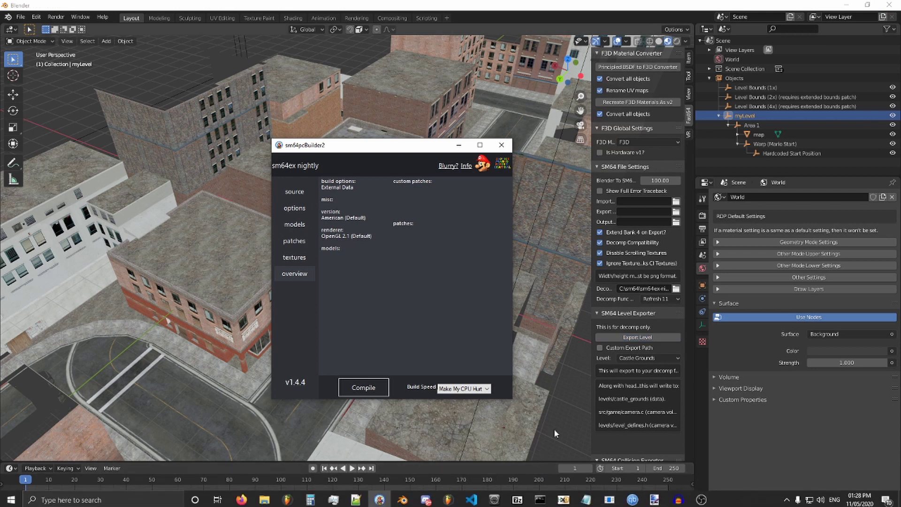
Return to Blender, try to export the level with Area 1 selected, and reselect the myLevel root.
{"action": "left_click", "coordinate": [743, 127]}
{"action": "left_click", "coordinate": [628, 336]}
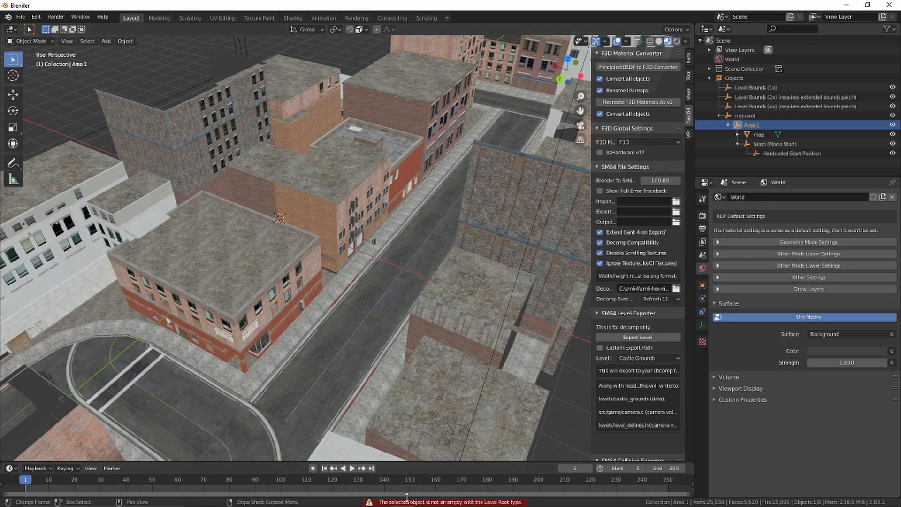
{"action": "left_click", "coordinate": [749, 116]}
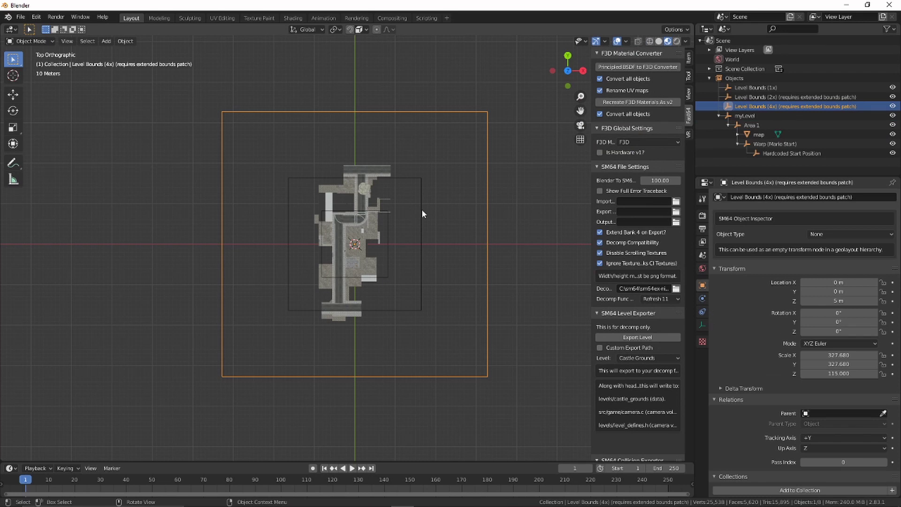
Minimize Blender, show the sm64pcBuilder2 overview and bring extended_bounds.h in Notepad++ into view.
{"action": "left_click", "coordinate": [846, 6]}
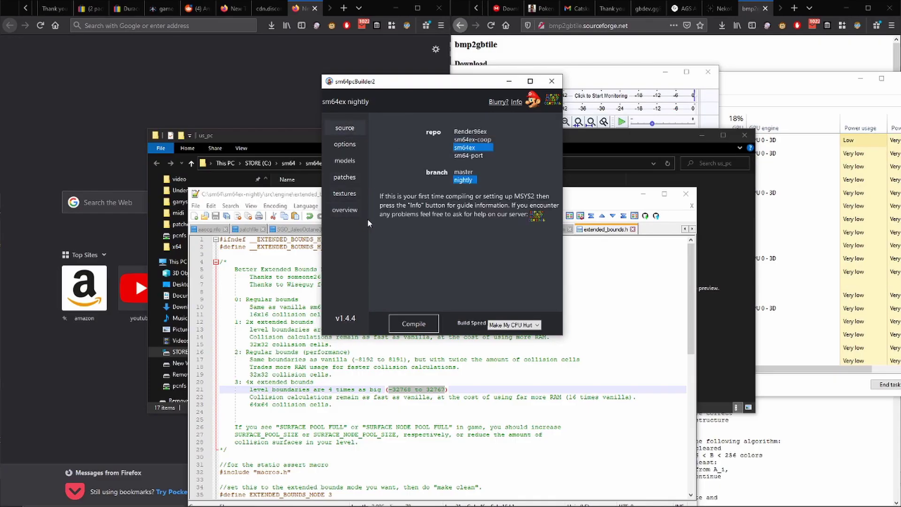
{"action": "left_click", "coordinate": [342, 211]}
{"action": "left_click_drag", "start_coordinate": [294, 197], "coordinate": [466, 113]}
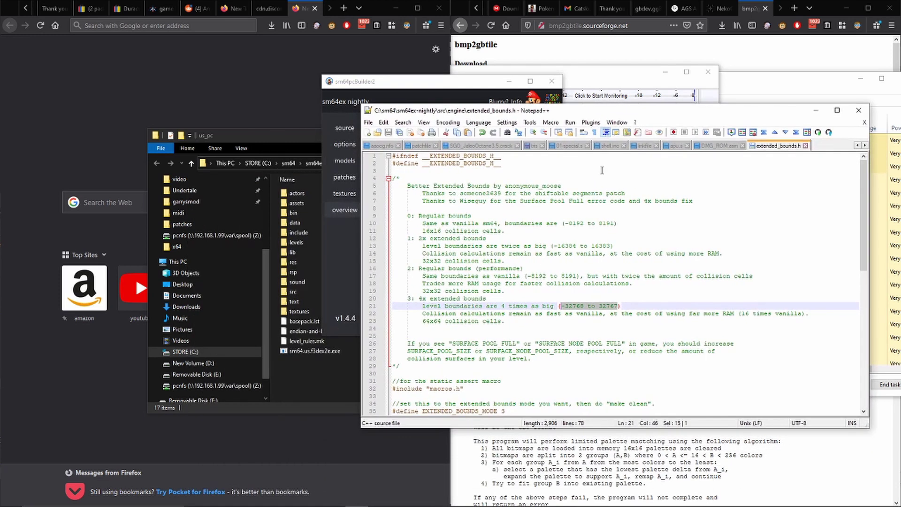
Switch to File Explorer, open the sm64 patches folder and examine super_extended_bounds_EX.patch and segments.h.
{"action": "left_click", "coordinate": [258, 140]}
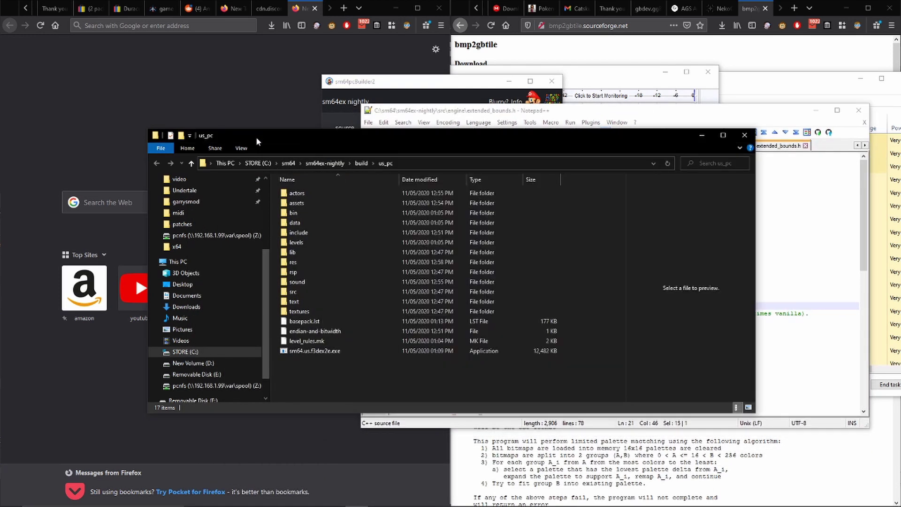
{"action": "left_click", "coordinate": [288, 163]}
{"action": "double_click", "coordinate": [307, 207]}
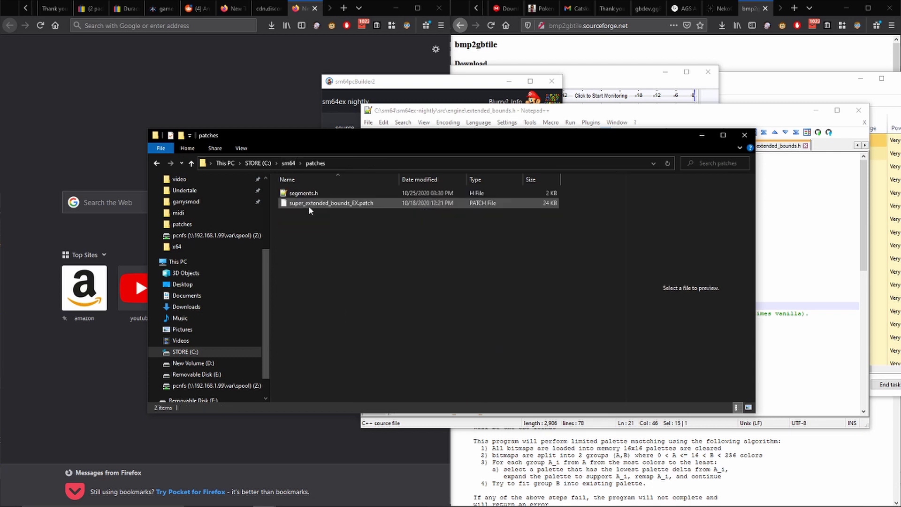
{"action": "left_click", "coordinate": [313, 205]}
{"action": "left_click_drag", "start_coordinate": [361, 233], "coordinate": [315, 224]}
{"action": "left_click", "coordinate": [305, 196]}
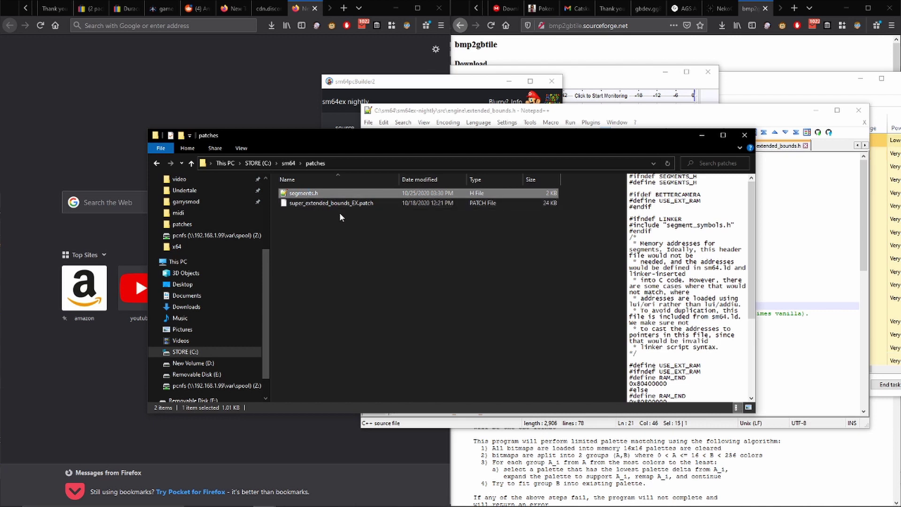
Copy segments.h from the patches folder into the sm64ex-nightly include folder, replacing the existing file.
{"action": "right_click", "coordinate": [305, 193]}
{"action": "left_click", "coordinate": [323, 328]}
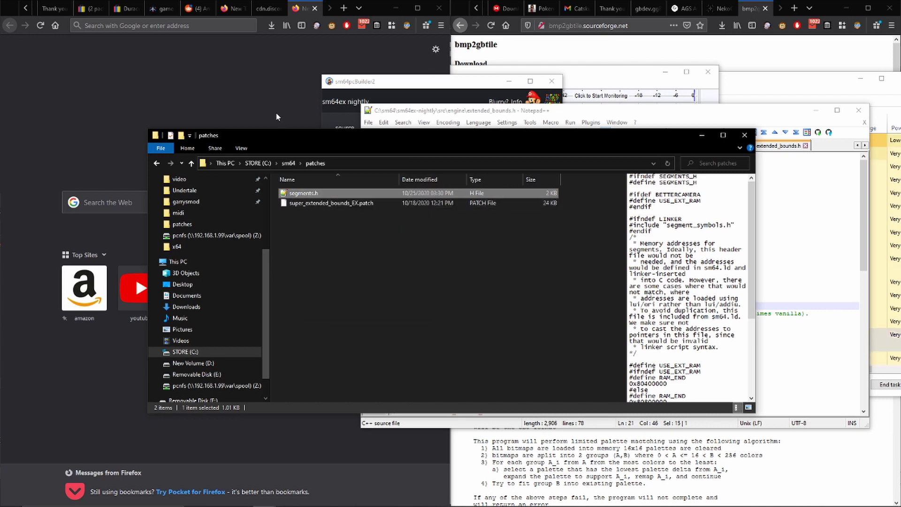
{"action": "left_click", "coordinate": [288, 163]}
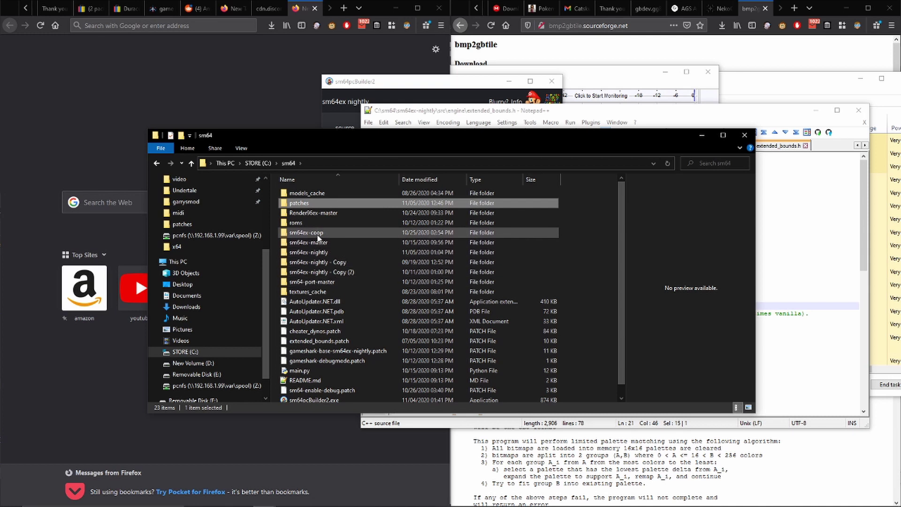
{"action": "double_click", "coordinate": [319, 253]}
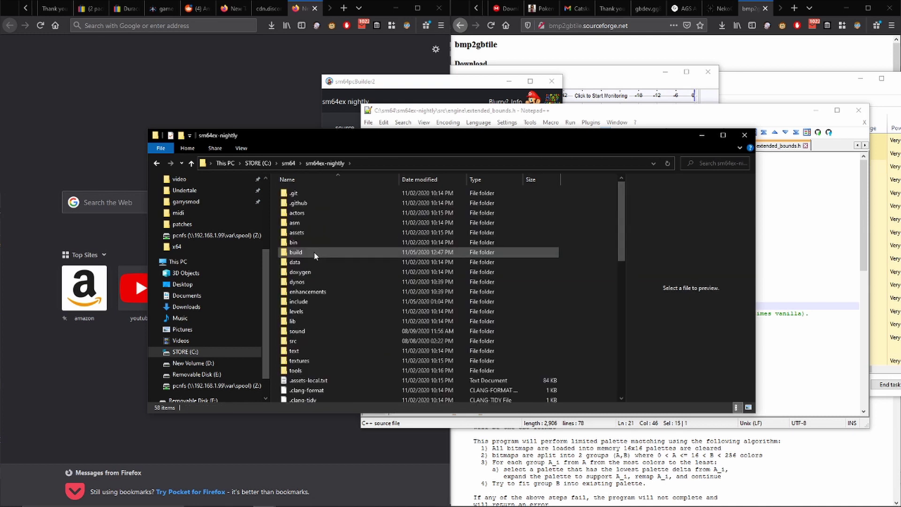
{"action": "double_click", "coordinate": [299, 301]}
{"action": "scroll", "coordinate": [299, 304], "scroll_direction": "down", "scroll_amount": 7}
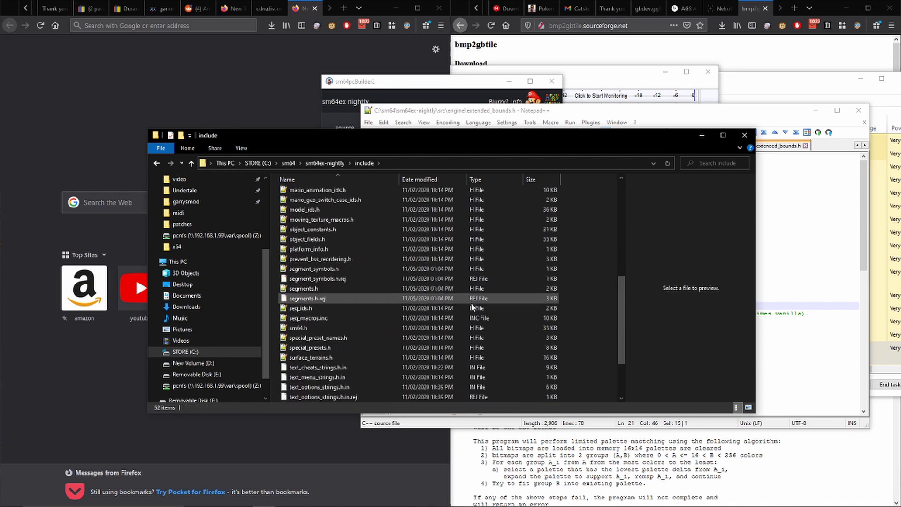
{"action": "right_click", "coordinate": [578, 338]}
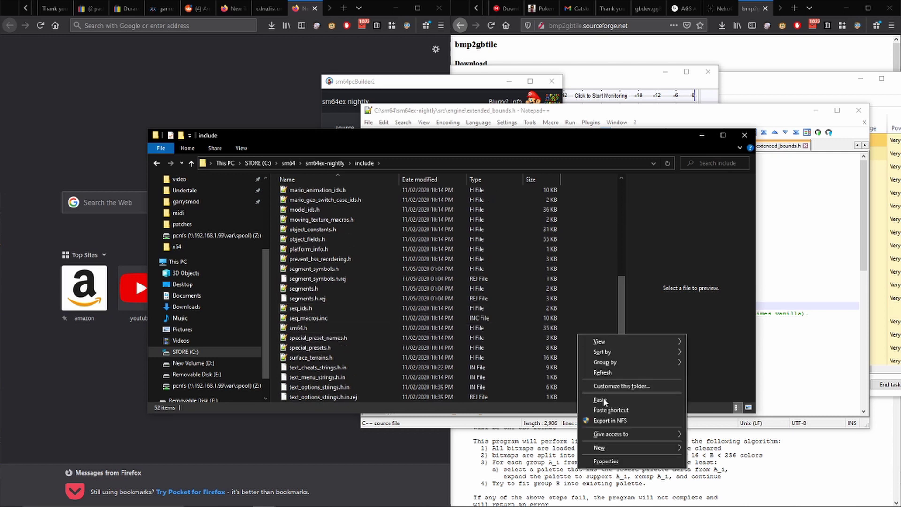
{"action": "left_click", "coordinate": [597, 402]}
{"action": "left_click", "coordinate": [437, 183]}
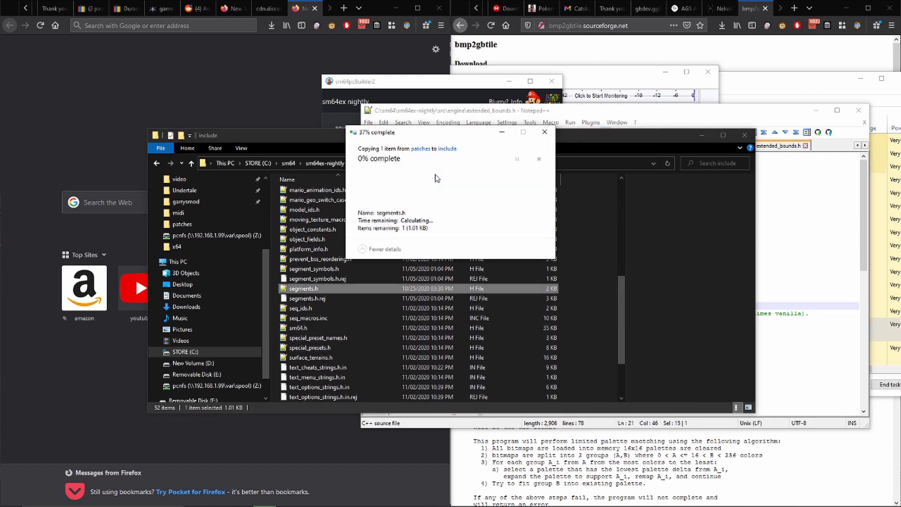
Open extended_bounds.h from src\engine, review its extended bounds mode and surface pool sizes, and close Notepad++.
{"action": "left_click", "coordinate": [331, 164]}
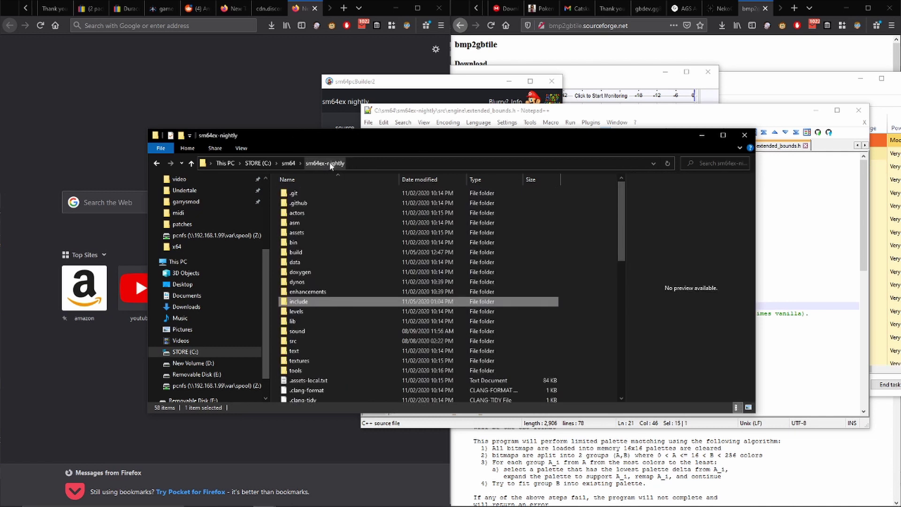
{"action": "double_click", "coordinate": [294, 341]}
{"action": "double_click", "coordinate": [310, 194]}
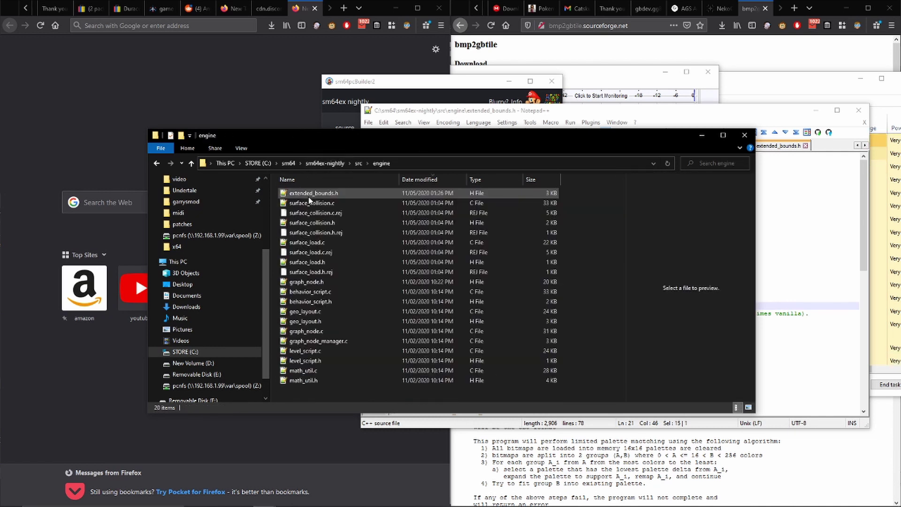
{"action": "double_click", "coordinate": [331, 195]}
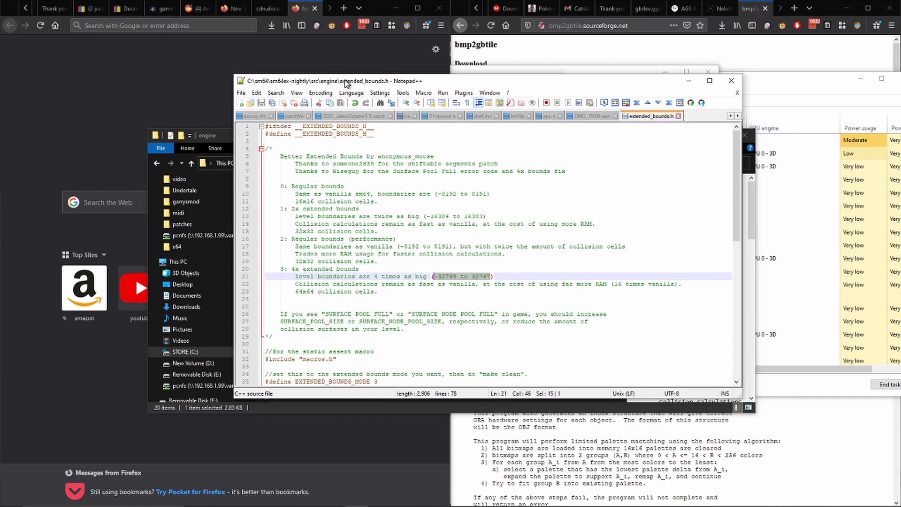
{"action": "scroll", "coordinate": [386, 201], "scroll_direction": "down", "scroll_amount": 6}
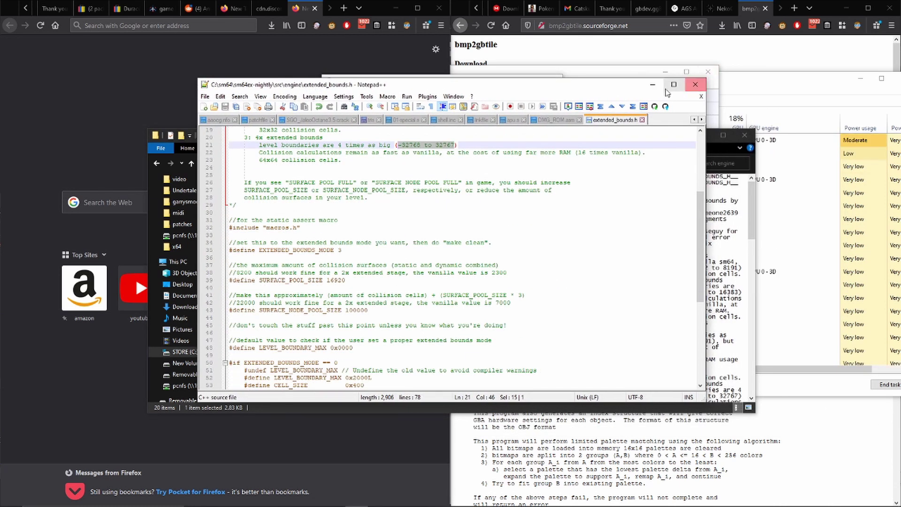
{"action": "left_click", "coordinate": [694, 85]}
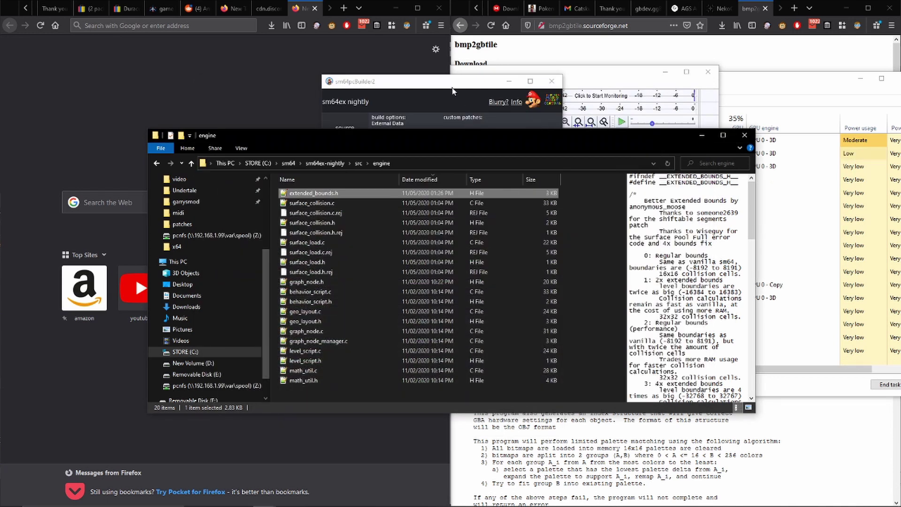
Switch to sm64pcBuilder2, compile the build without clearing the existing us_pc build folder, and reposition and widen the MSYS2 shell window.
{"action": "left_click", "coordinate": [454, 106]}
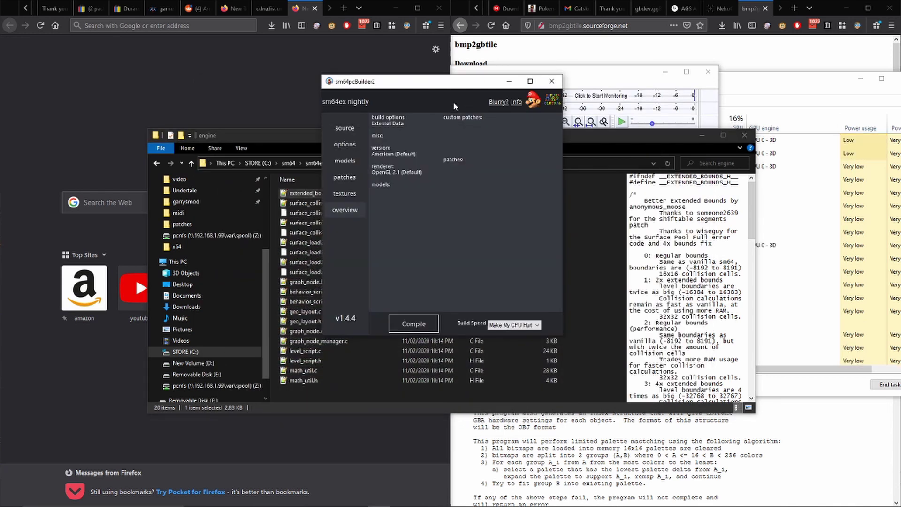
{"action": "left_click", "coordinate": [405, 323]}
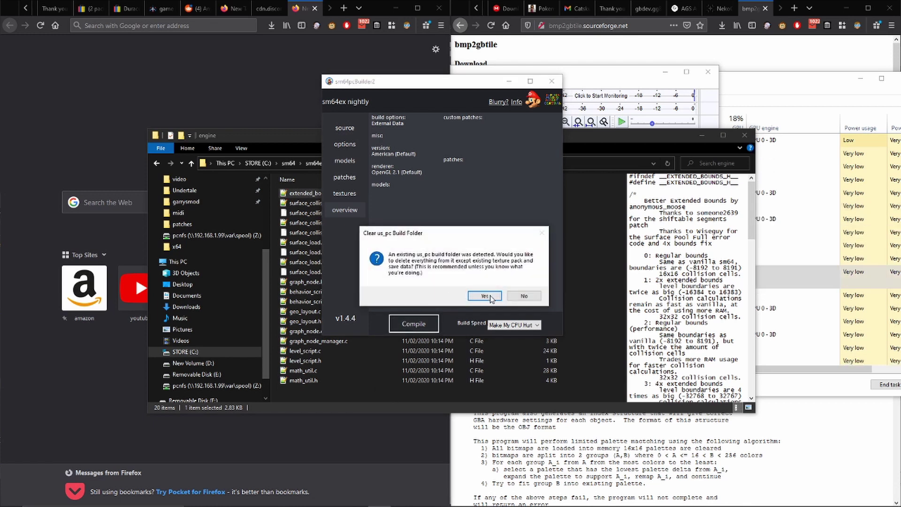
{"action": "left_click", "coordinate": [521, 297]}
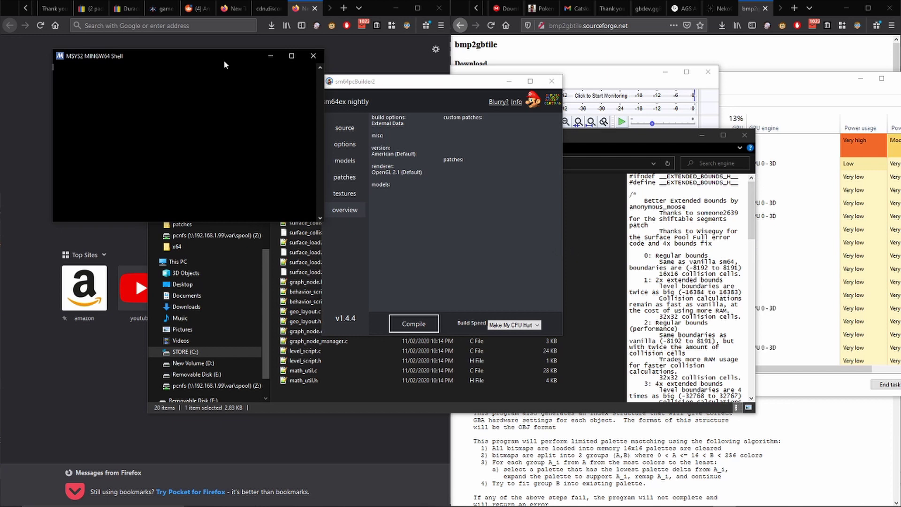
{"action": "left_click_drag", "start_coordinate": [225, 64], "coordinate": [430, 179]}
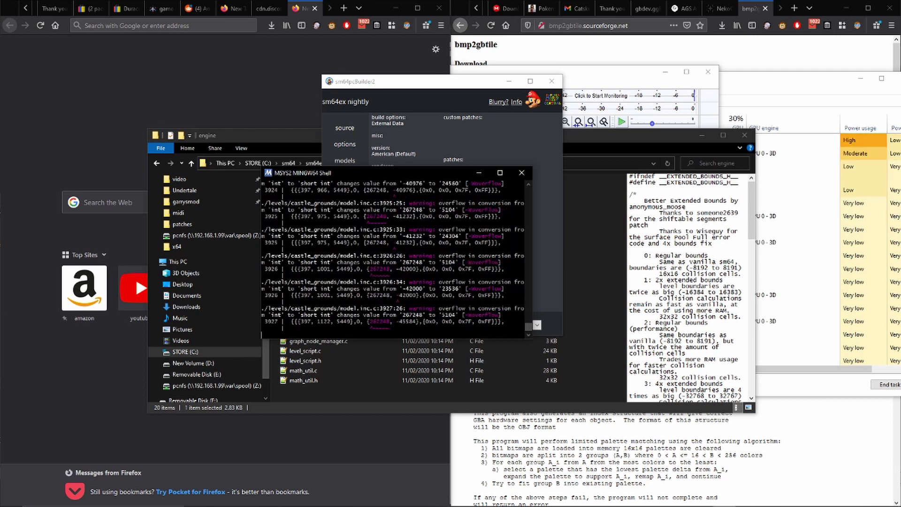
{"action": "left_click_drag", "start_coordinate": [534, 271], "coordinate": [749, 271]}
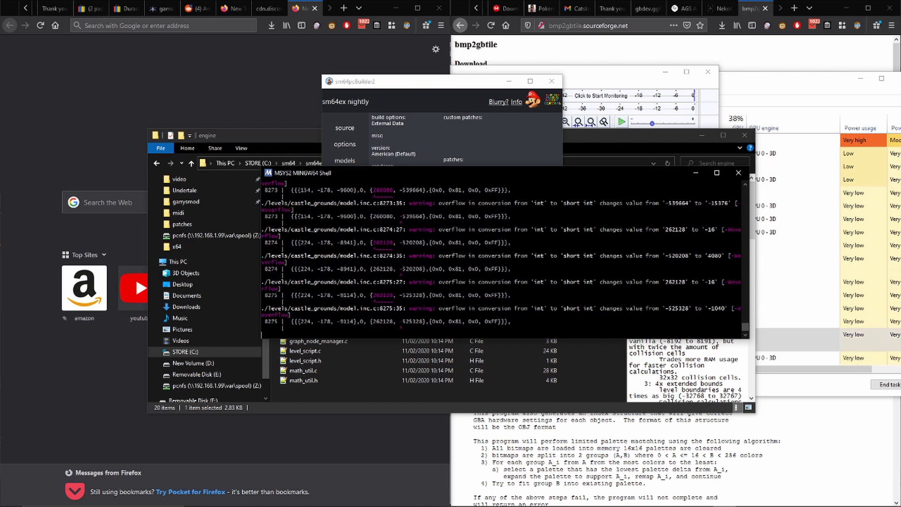
Switch to File Explorer, browse the levels\castle_grounds folder, preview model.inc.c and open it in Notepad++.
{"action": "left_click", "coordinate": [401, 407]}
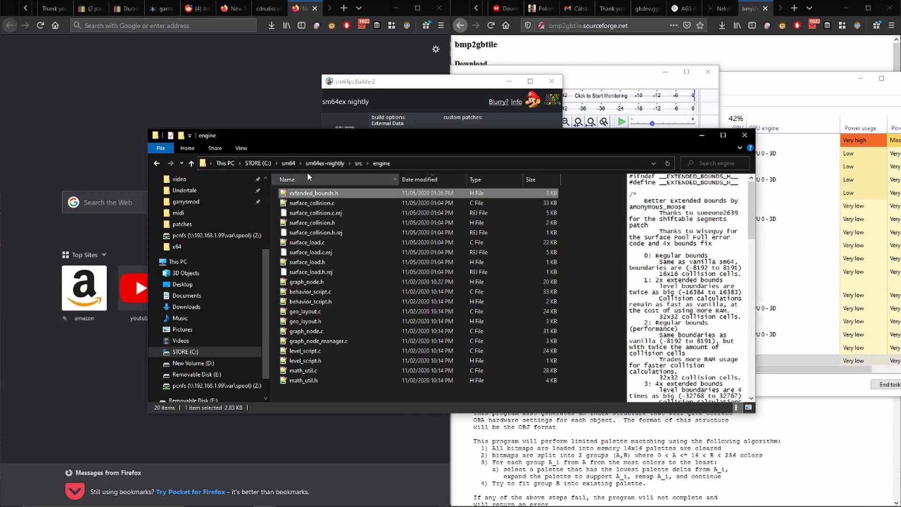
{"action": "left_click", "coordinate": [323, 164]}
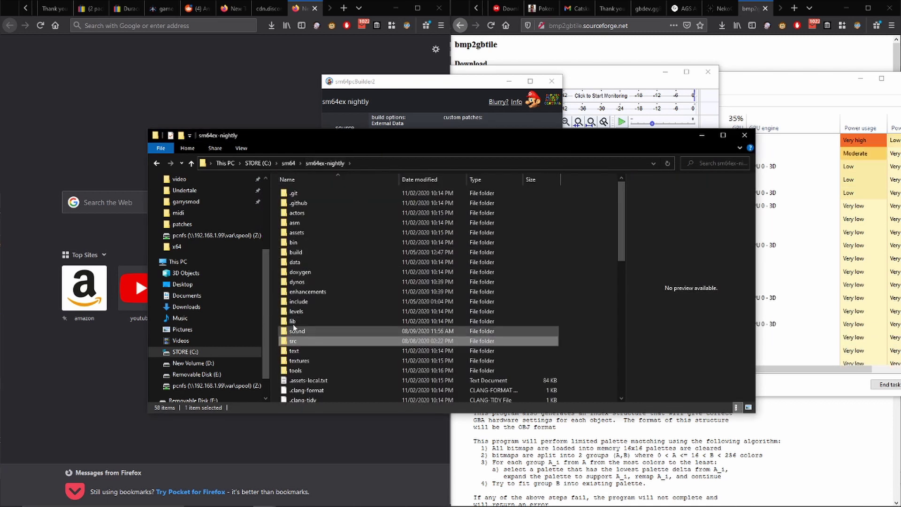
{"action": "double_click", "coordinate": [294, 312]}
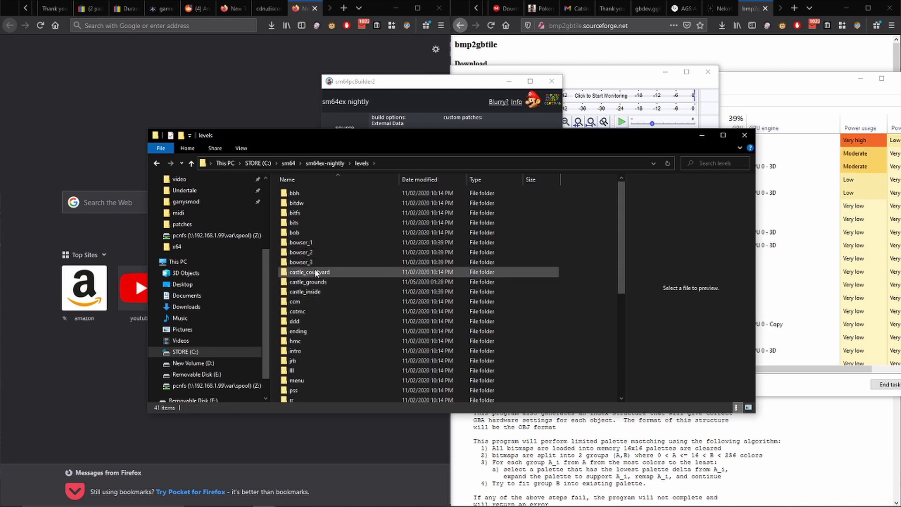
{"action": "left_click", "coordinate": [317, 282]}
{"action": "double_click", "coordinate": [317, 282]}
{"action": "scroll", "coordinate": [347, 242], "scroll_direction": "down", "scroll_amount": 5}
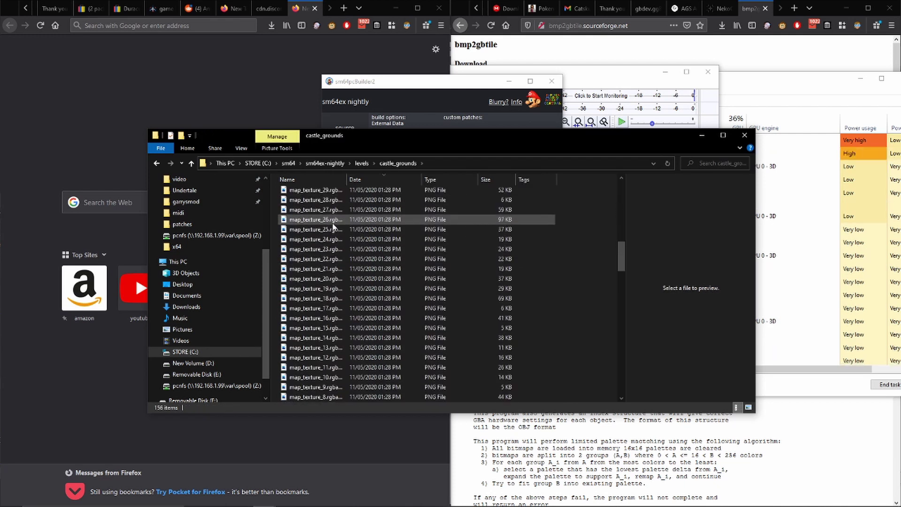
{"action": "scroll", "coordinate": [346, 242], "scroll_direction": "up", "scroll_amount": 5}
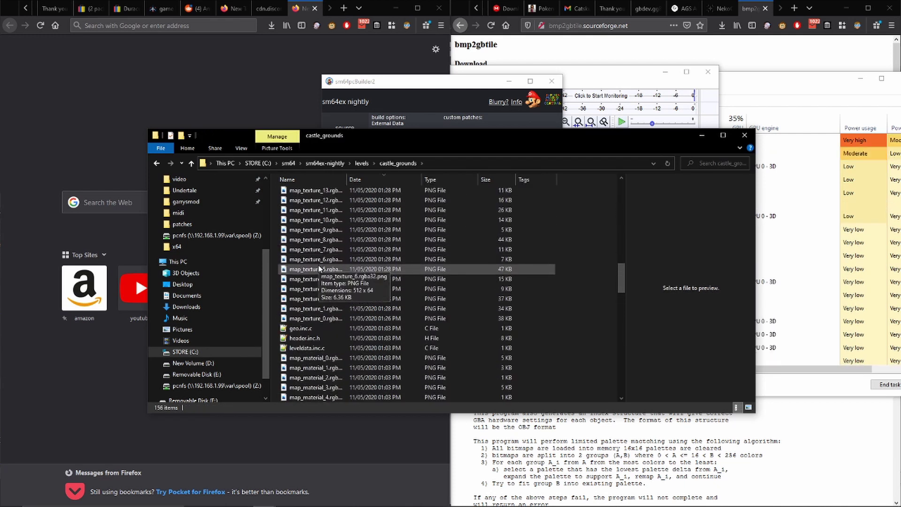
{"action": "scroll", "coordinate": [308, 343], "scroll_direction": "down", "scroll_amount": 20}
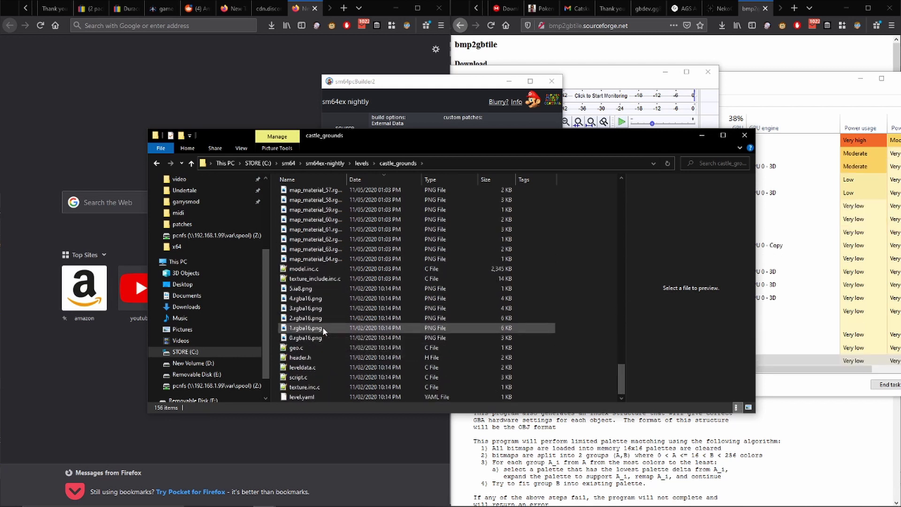
{"action": "left_click", "coordinate": [469, 268]}
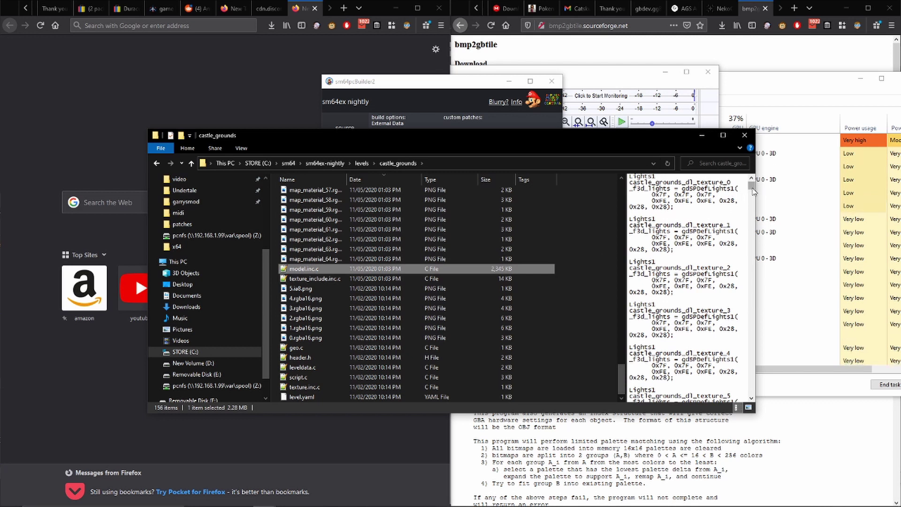
{"action": "left_click_drag", "start_coordinate": [752, 193], "coordinate": [751, 343]}
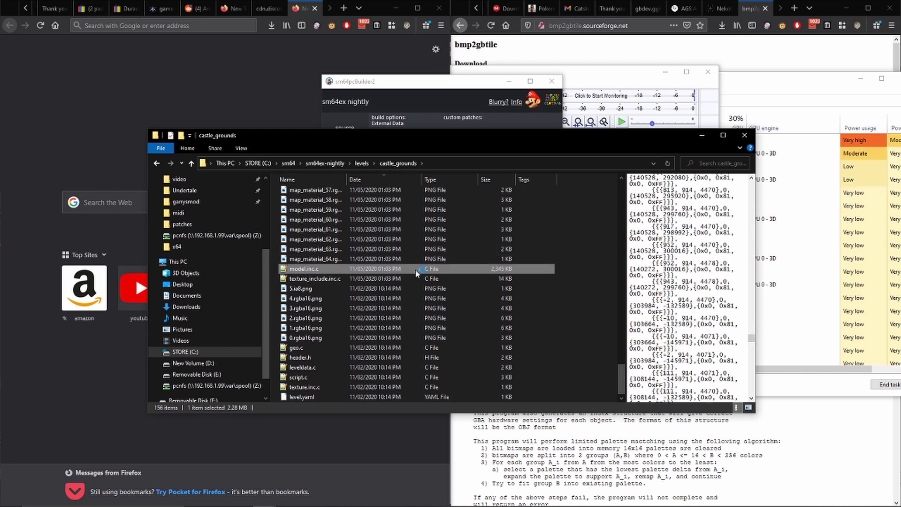
{"action": "double_click", "coordinate": [415, 271]}
Examine the lights, triangle and vertex data in model.inc.c and highlight the vertex entries around lines 11603 to 11606.
{"action": "scroll", "coordinate": [572, 225], "scroll_direction": "down", "scroll_amount": 15}
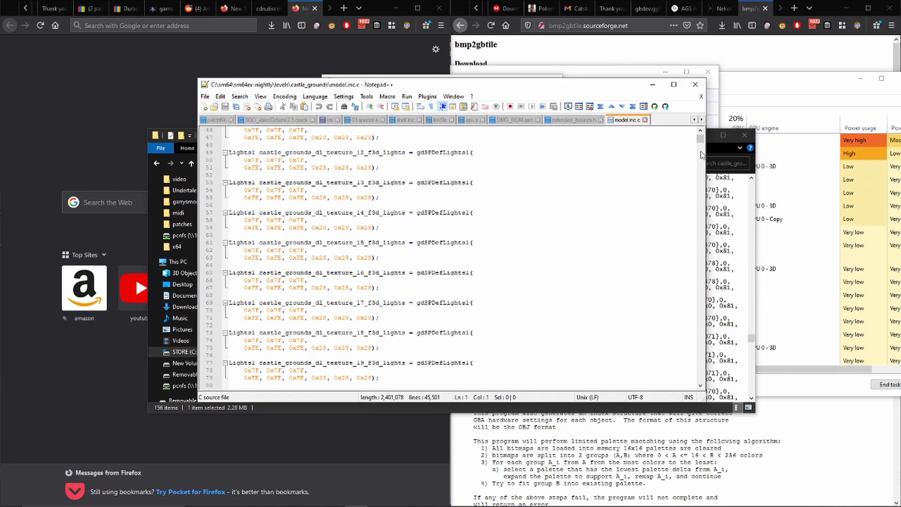
{"action": "left_click_drag", "start_coordinate": [696, 240], "coordinate": [697, 248]}
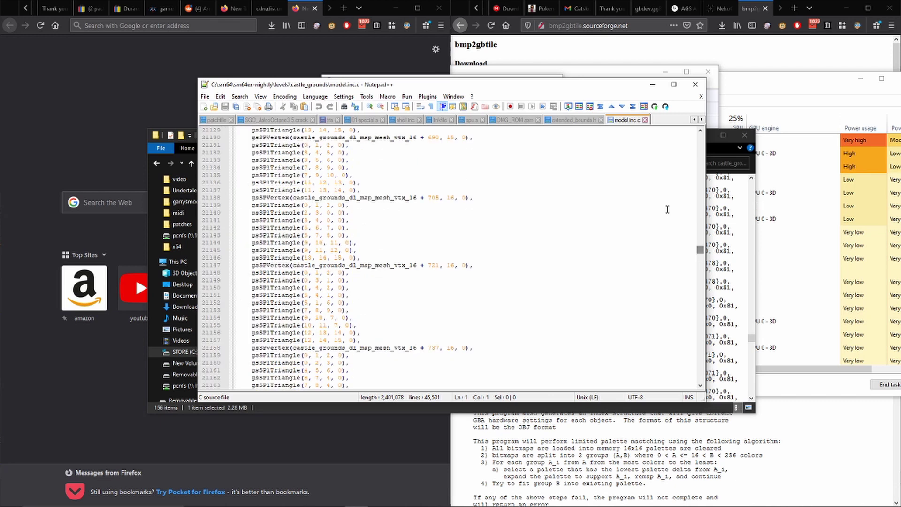
{"action": "scroll", "coordinate": [387, 232], "scroll_direction": "up", "scroll_amount": 7}
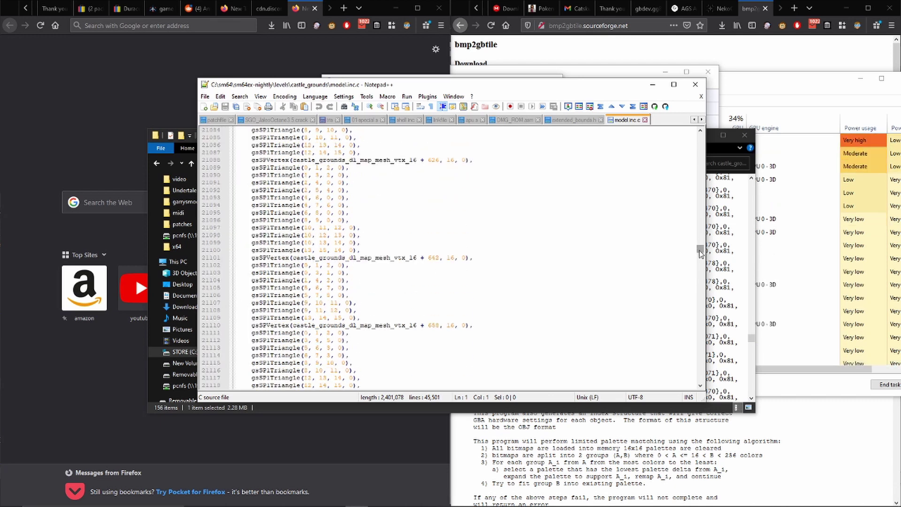
{"action": "left_click_drag", "start_coordinate": [698, 246], "coordinate": [698, 199]}
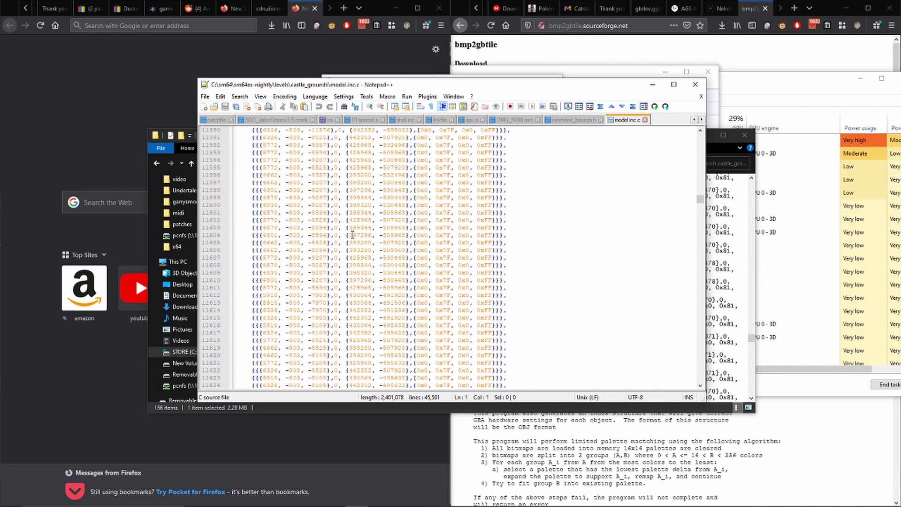
{"action": "left_click_drag", "start_coordinate": [353, 235], "coordinate": [406, 247]}
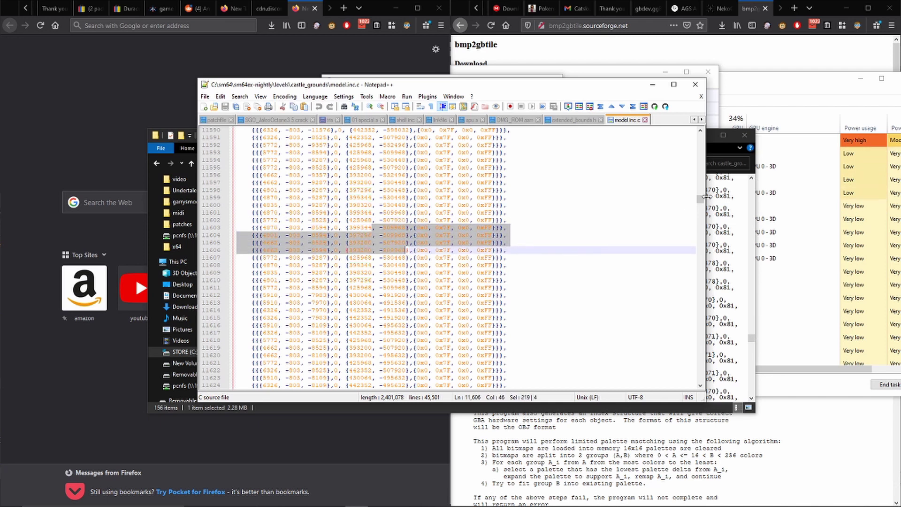
Inspect the last map mesh vertex arrays in model.inc.c, highlight line 44107 and move the Notepad++ window aside.
{"action": "left_click_drag", "start_coordinate": [700, 198], "coordinate": [700, 367]}
{"action": "scroll", "coordinate": [464, 315], "scroll_direction": "down", "scroll_amount": 10}
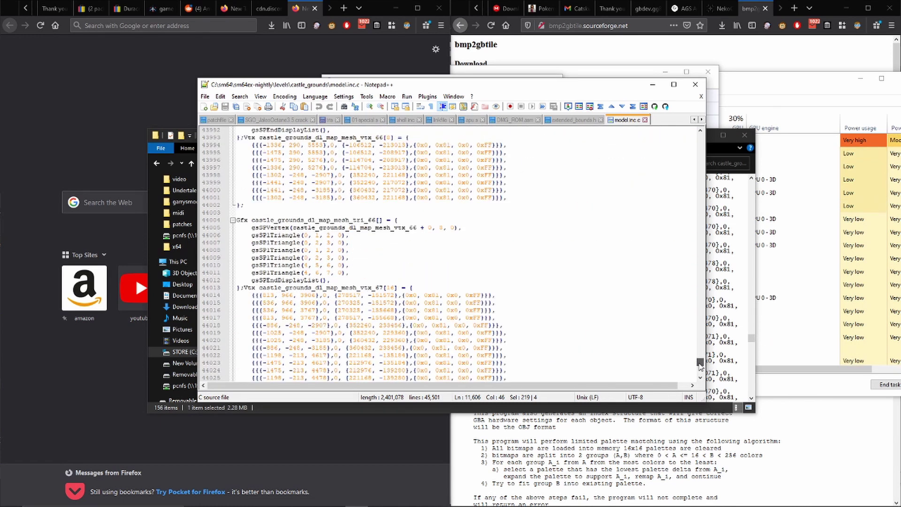
{"action": "scroll", "coordinate": [476, 228], "scroll_direction": "down", "scroll_amount": 14}
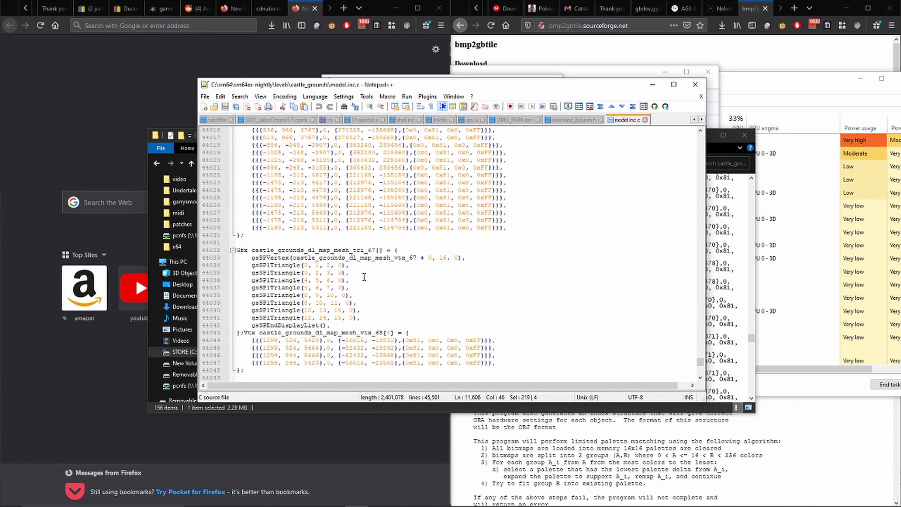
{"action": "scroll", "coordinate": [364, 277], "scroll_direction": "down", "scroll_amount": 8}
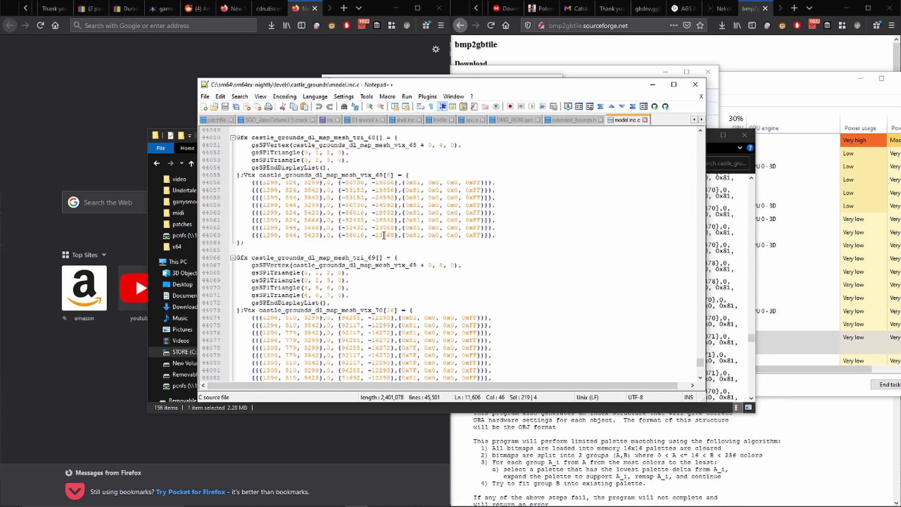
{"action": "scroll", "coordinate": [464, 270], "scroll_direction": "down", "scroll_amount": 7}
{"action": "scroll", "coordinate": [464, 270], "scroll_direction": "down", "scroll_amount": 20}
{"action": "scroll", "coordinate": [439, 248], "scroll_direction": "up", "scroll_amount": 18}
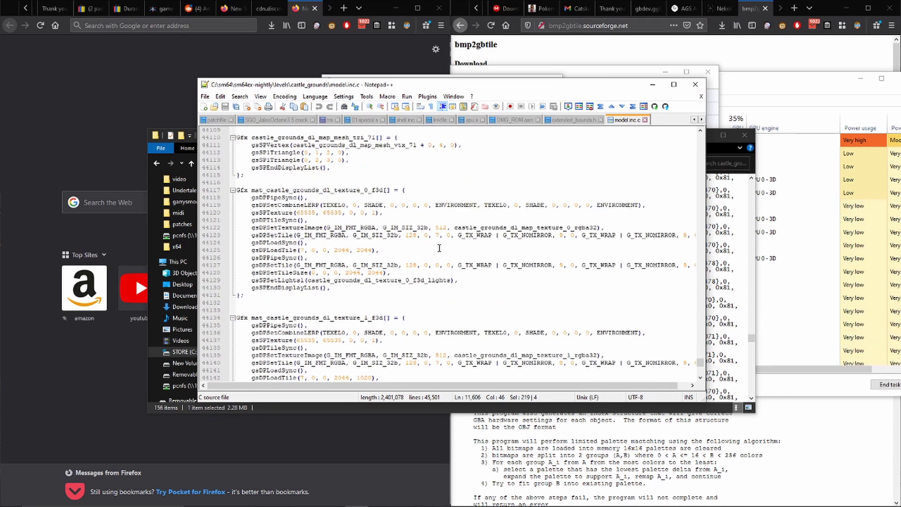
{"action": "left_click_drag", "start_coordinate": [488, 296], "coordinate": [203, 299]}
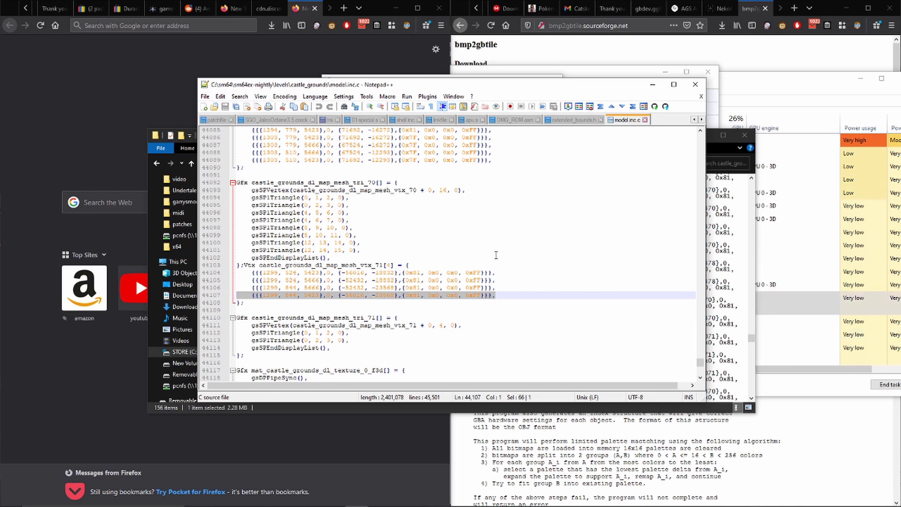
{"action": "left_click_drag", "start_coordinate": [526, 95], "coordinate": [765, 139]}
{"action": "left_click", "coordinate": [410, 85]}
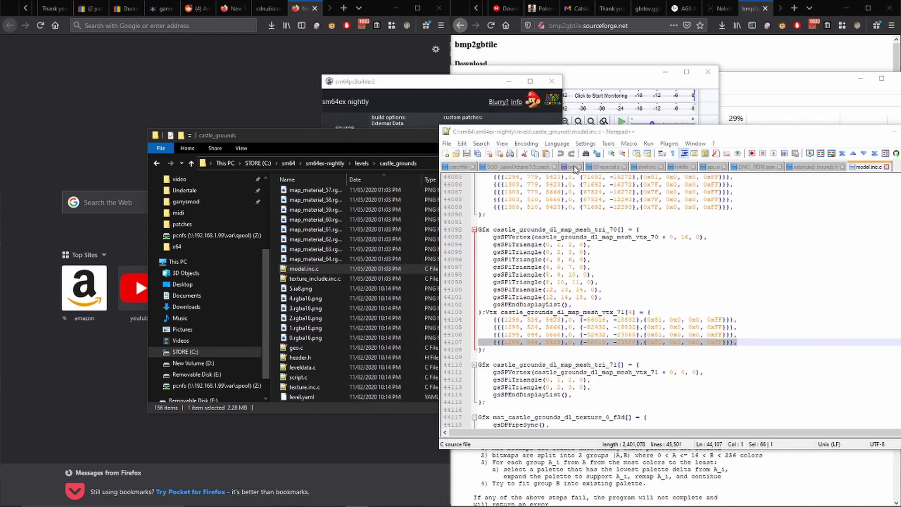
Move the Notepad++ window aside and bring up the MSYS2 shell to check the compile output for model.inc.c.
{"action": "left_click_drag", "start_coordinate": [578, 133], "coordinate": [391, 83]}
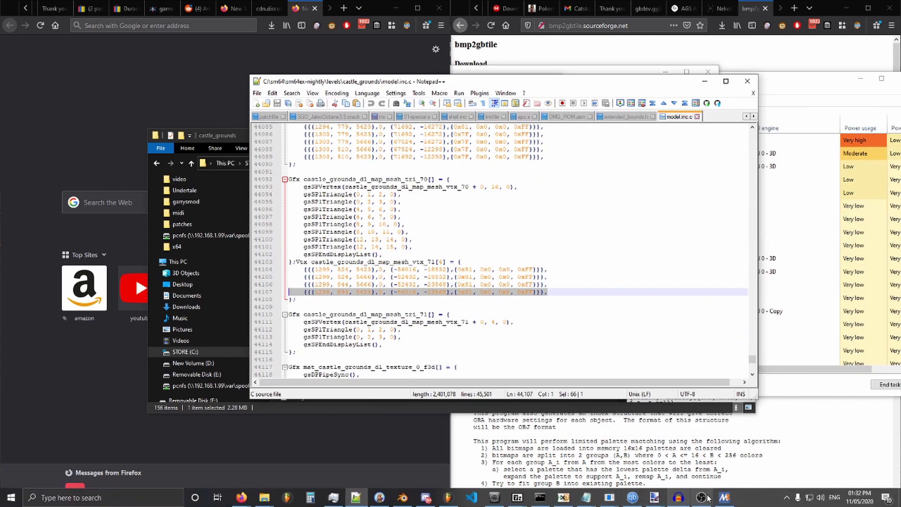
{"action": "left_click", "coordinate": [722, 498]}
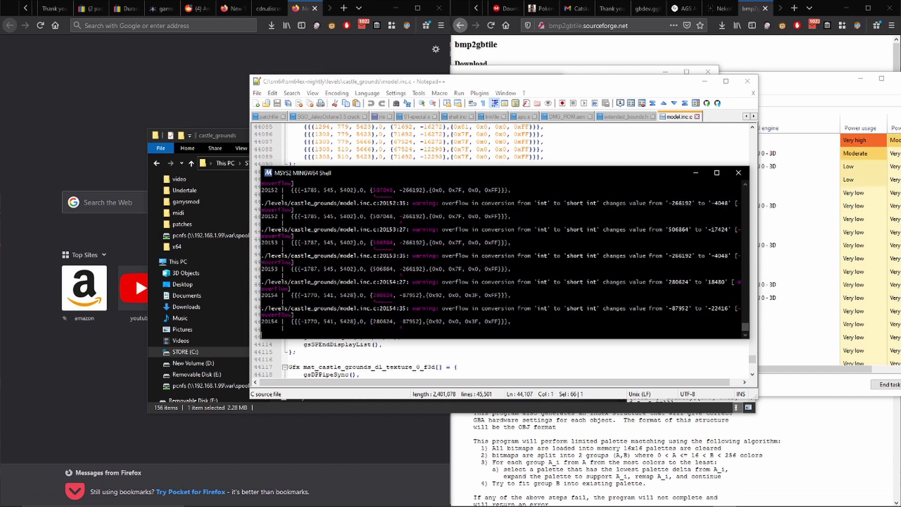
{"action": "mouse_move", "coordinate": [669, 501]}
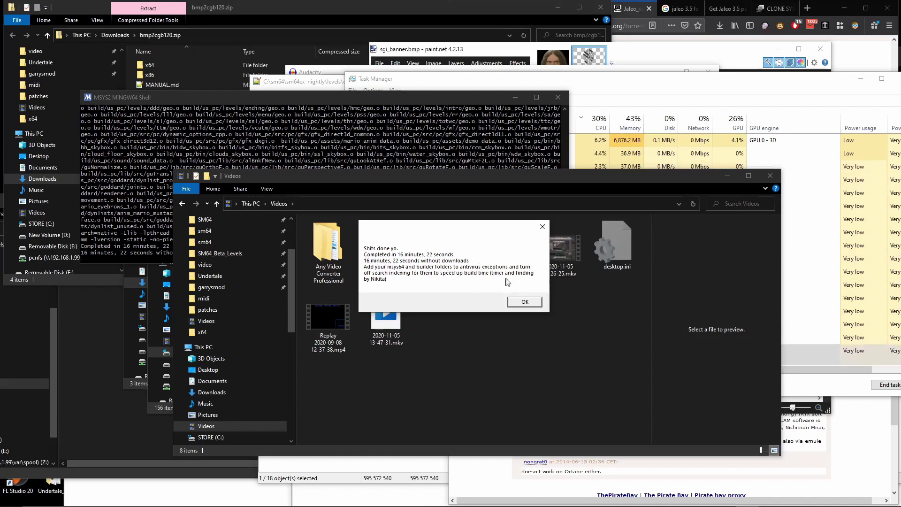
Dismiss the build completion message and start the compiled game from the Mario A save file.
{"action": "left_click", "coordinate": [526, 301]}
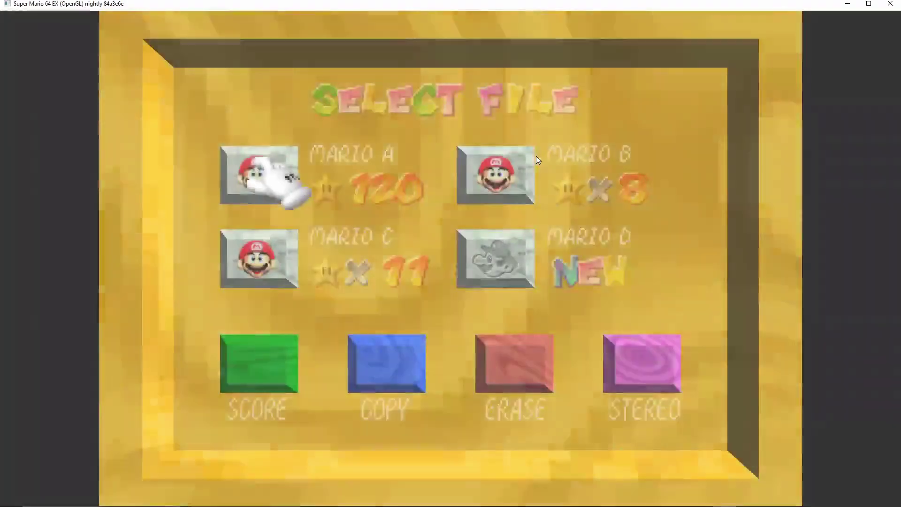
{"action": "key", "text": "l"}
{"action": "key", "text": "w"}
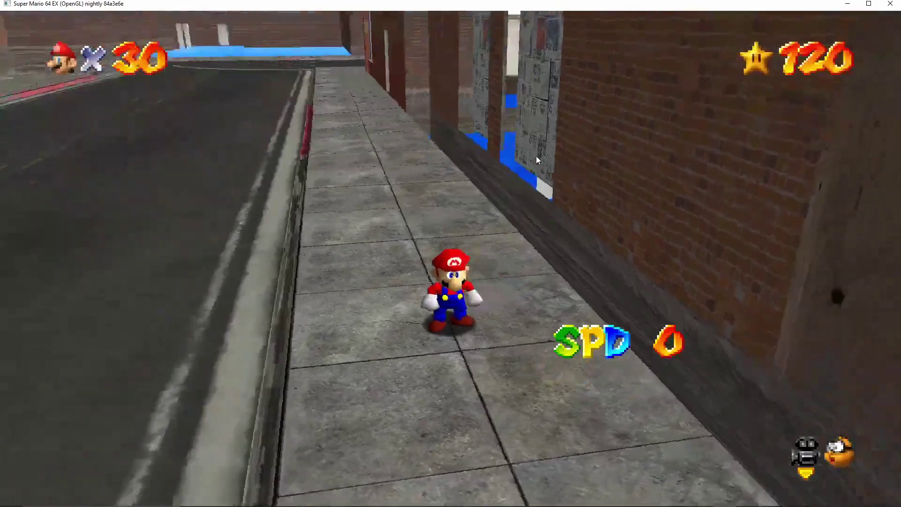
{"action": "key", "text": "l"}
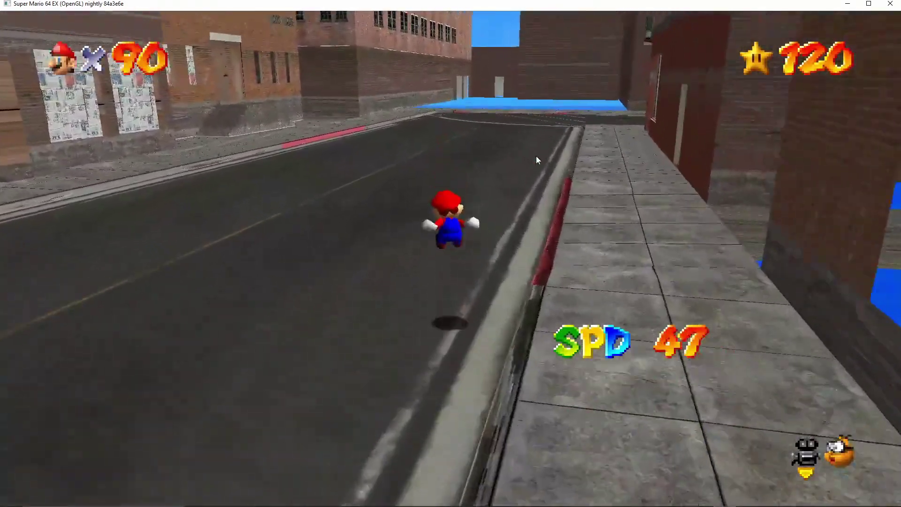
{"action": "key", "text": "d"}
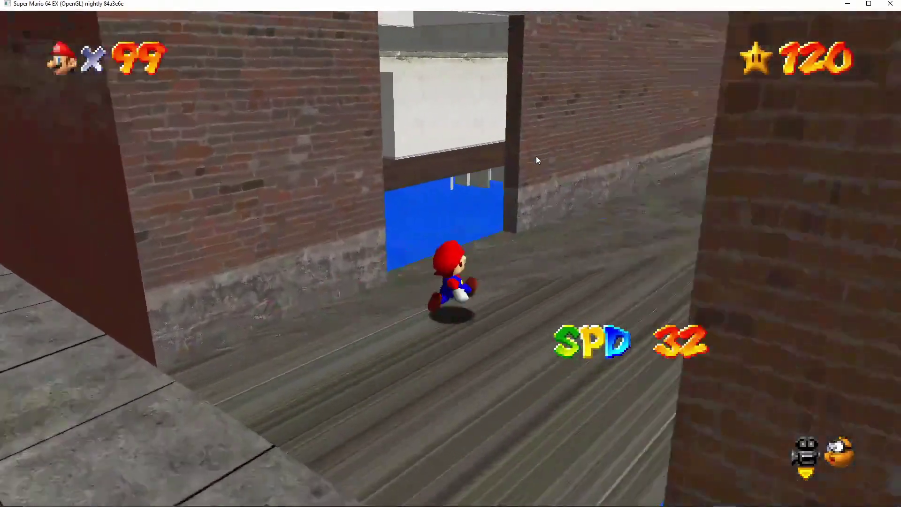
{"action": "key", "text": "w"}
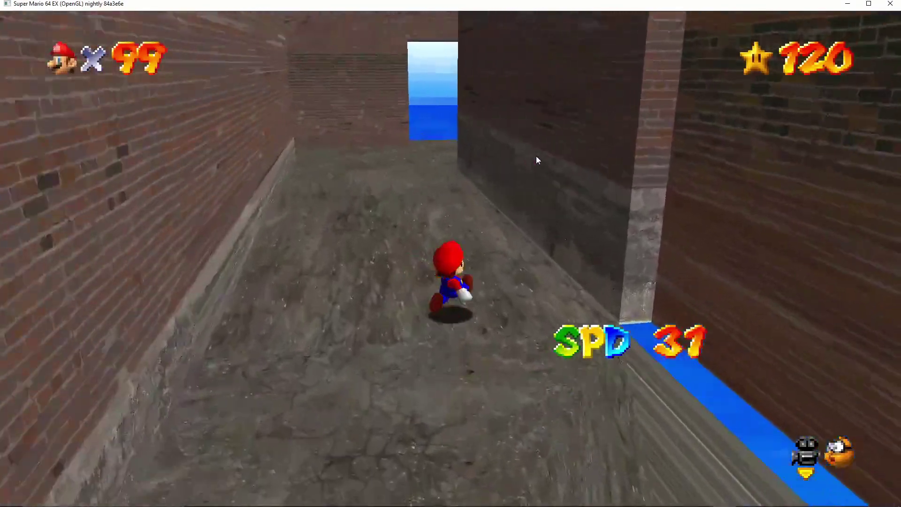
{"action": "key", "text": "a"}
{"action": "key", "text": "l"}
{"action": "key", "text": "l"}
{"action": "key", "text": "space"}
{"action": "key", "text": "space"}
{"action": "key", "text": "space"}
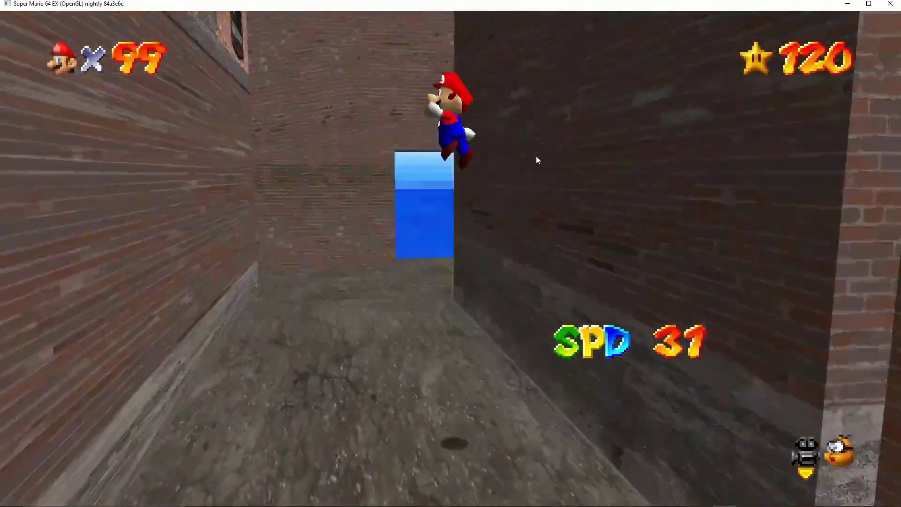
{"action": "key", "text": "space"}
{"action": "key", "text": "space"}
{"action": "key", "text": "space"}
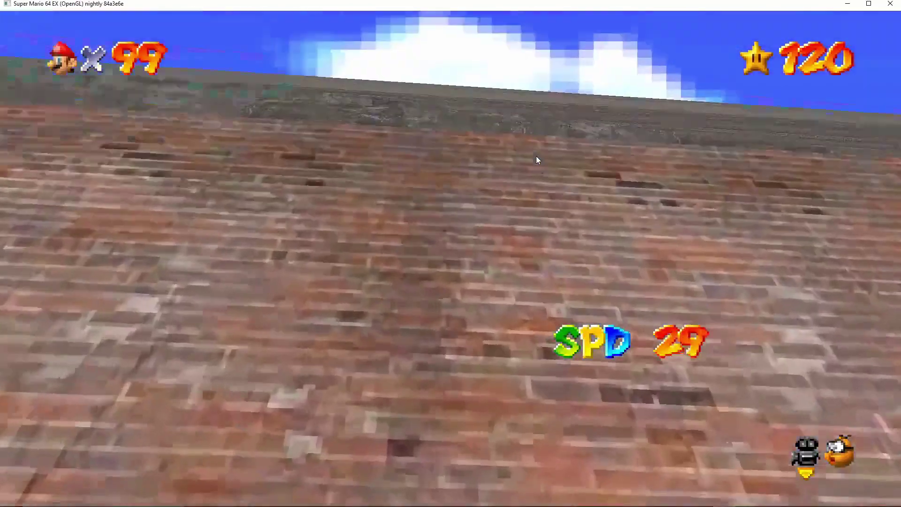
{"action": "key", "text": "a"}
{"action": "key", "text": "w"}
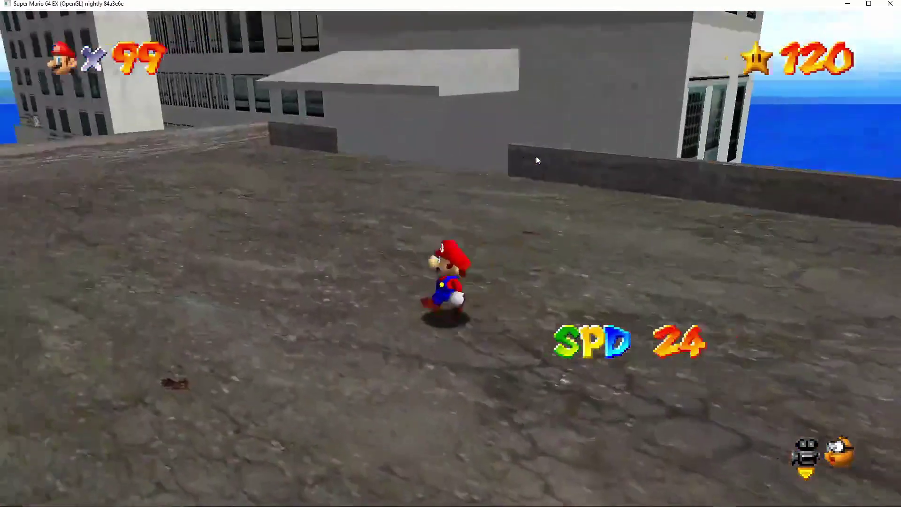
{"action": "key", "text": "space"}
{"action": "key", "text": "l"}
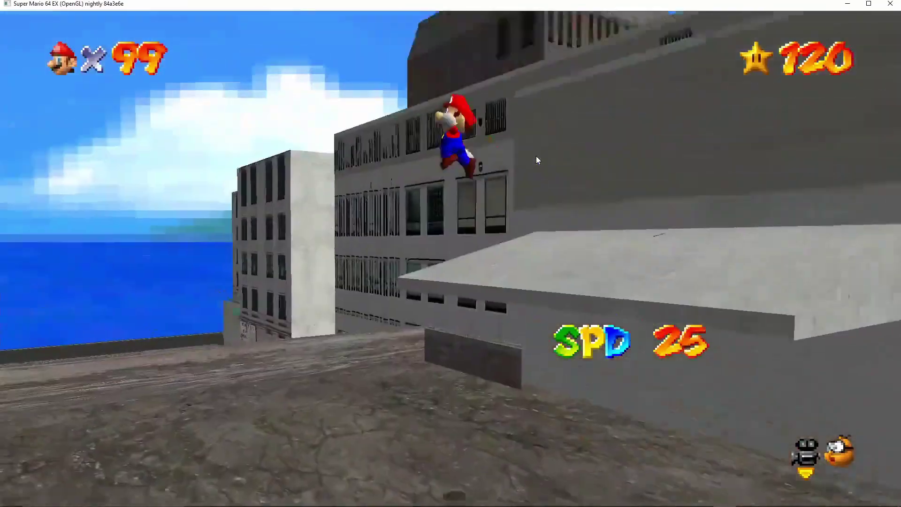
{"action": "key", "text": "w"}
{"action": "key", "text": "d"}
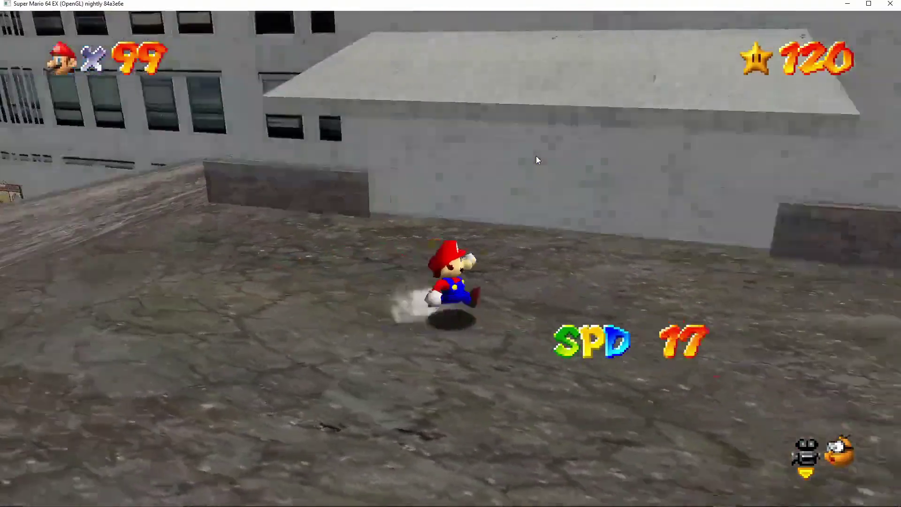
{"action": "key", "text": "l"}
{"action": "key", "text": "l"}
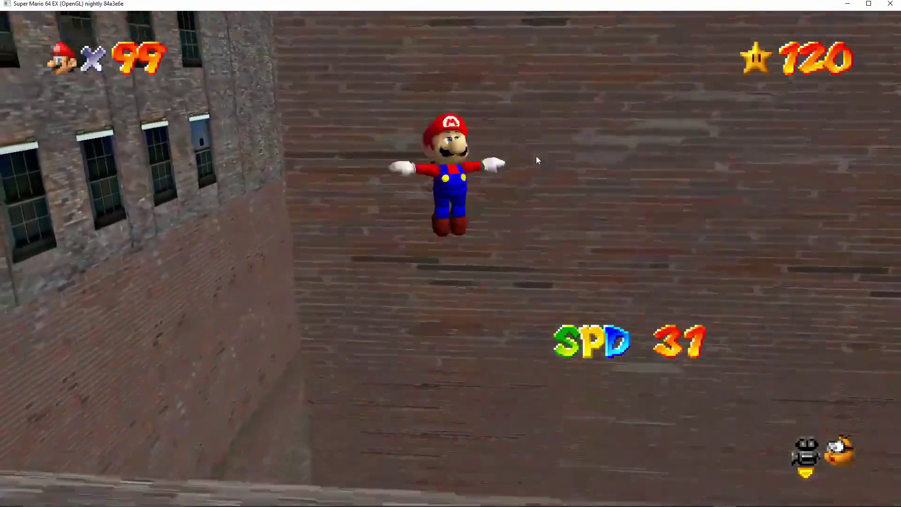
{"action": "key", "text": "space"}
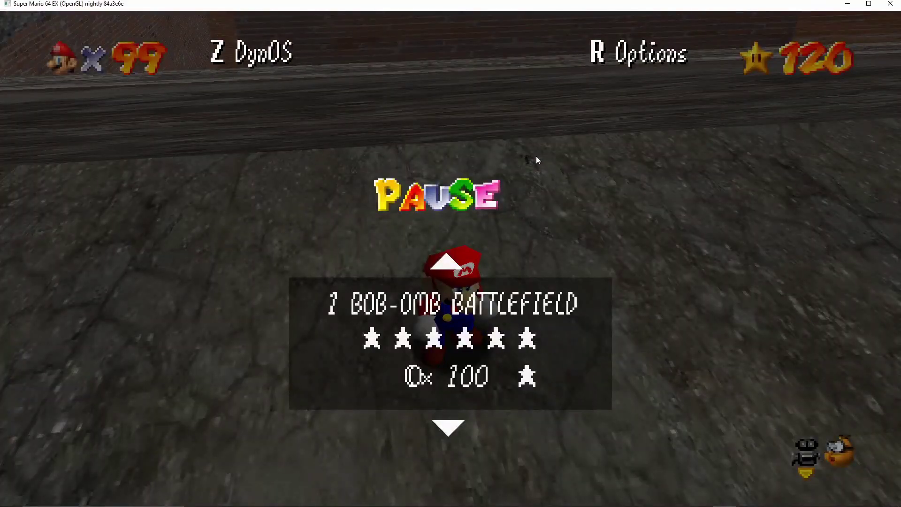
{"action": "key", "text": "space"}
{"action": "key", "text": "w"}
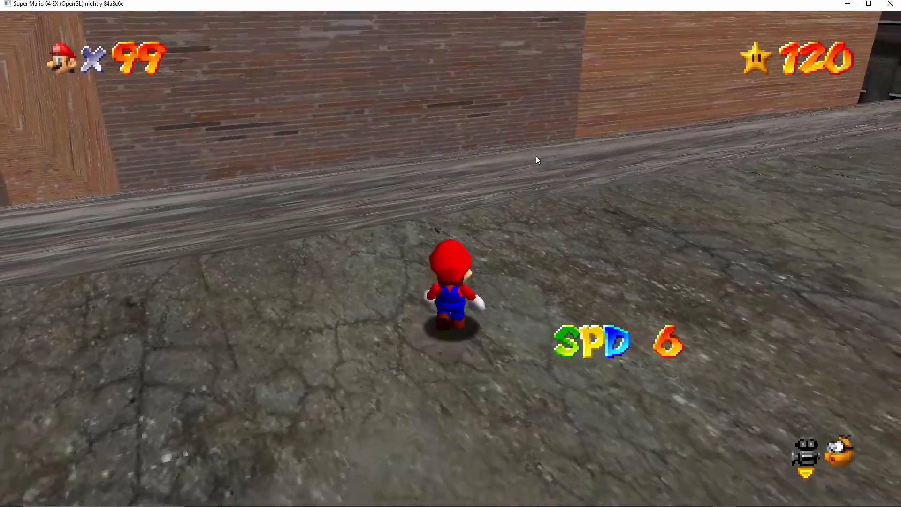
{"action": "key", "text": "w"}
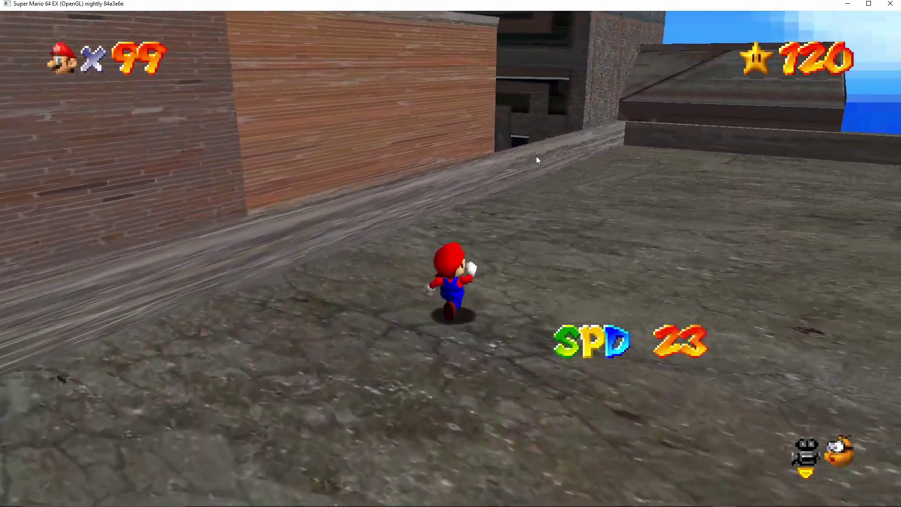
{"action": "key", "text": "d"}
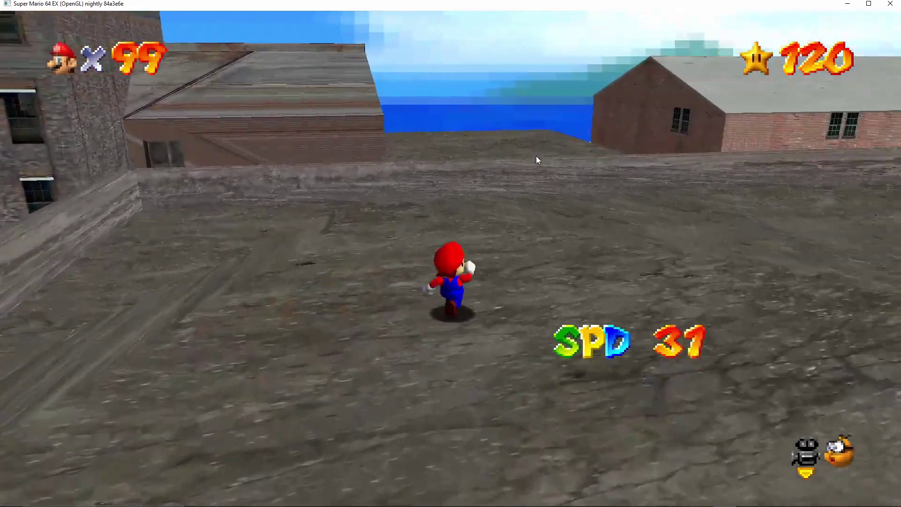
{"action": "key", "text": "w"}
{"action": "key", "text": "d"}
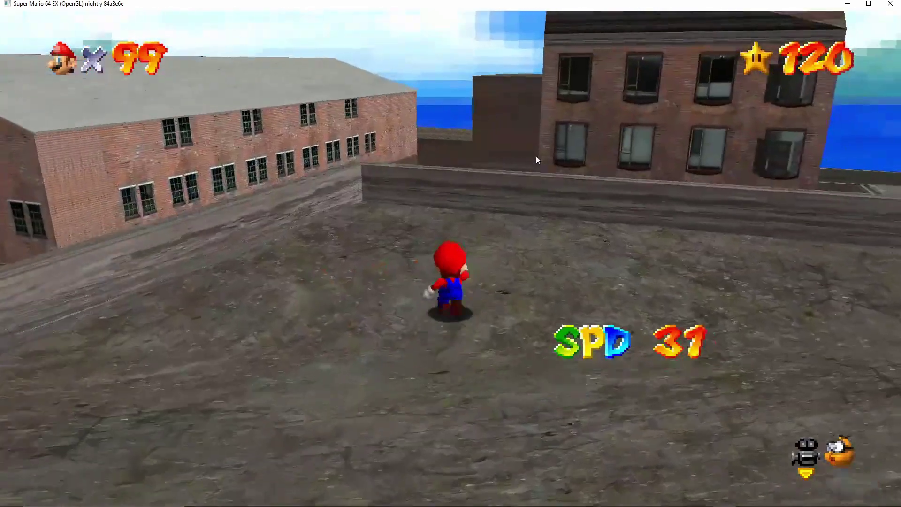
{"action": "key", "text": "d"}
{"action": "key", "text": "w"}
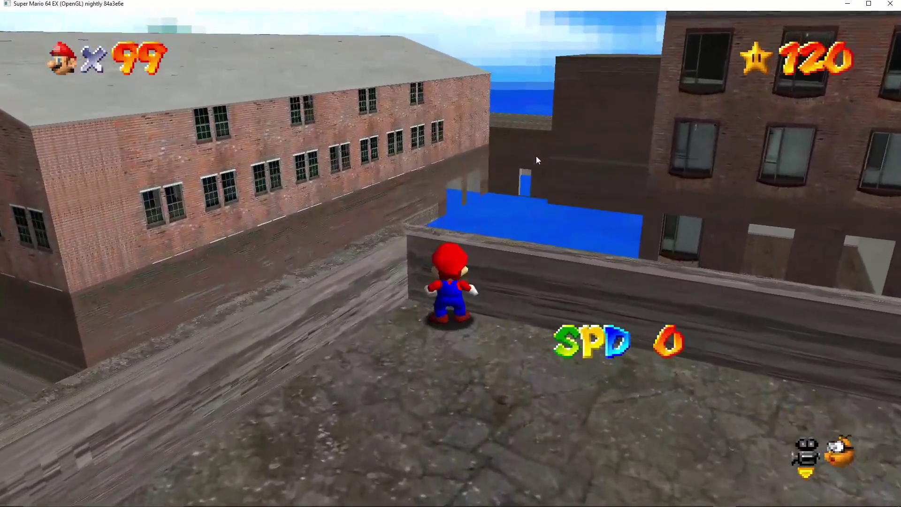
{"action": "key", "text": "l"}
{"action": "key", "text": "w"}
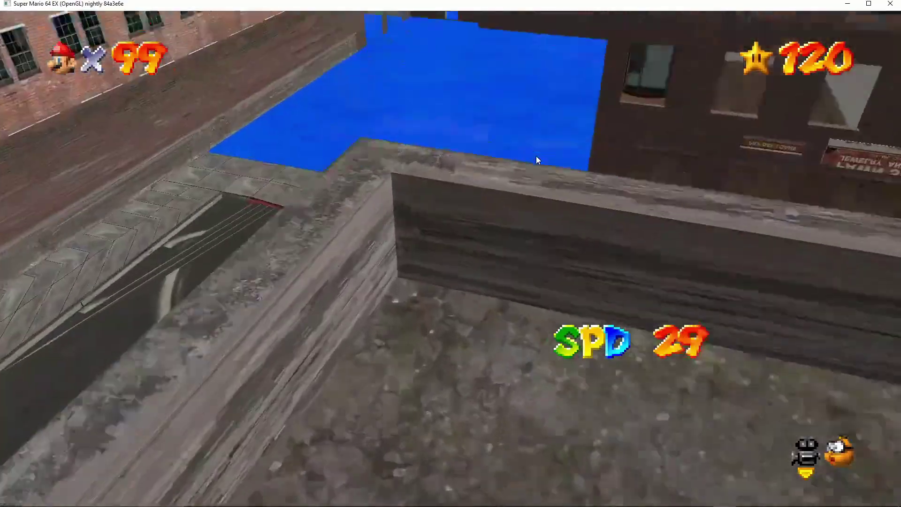
{"action": "key", "text": "comma"}
{"action": "key", "text": "w"}
{"action": "key", "text": "d"}
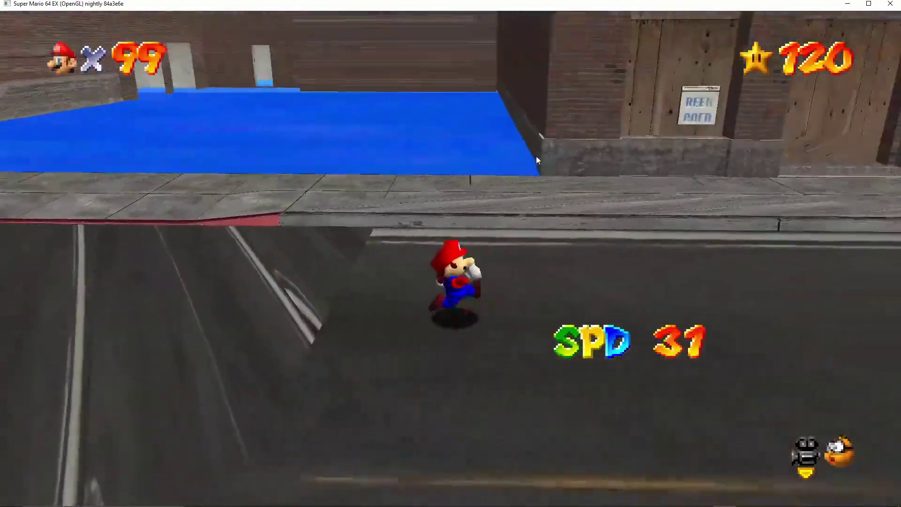
{"action": "key", "text": "w"}
{"action": "key", "text": "l"}
{"action": "key", "text": "comma"}
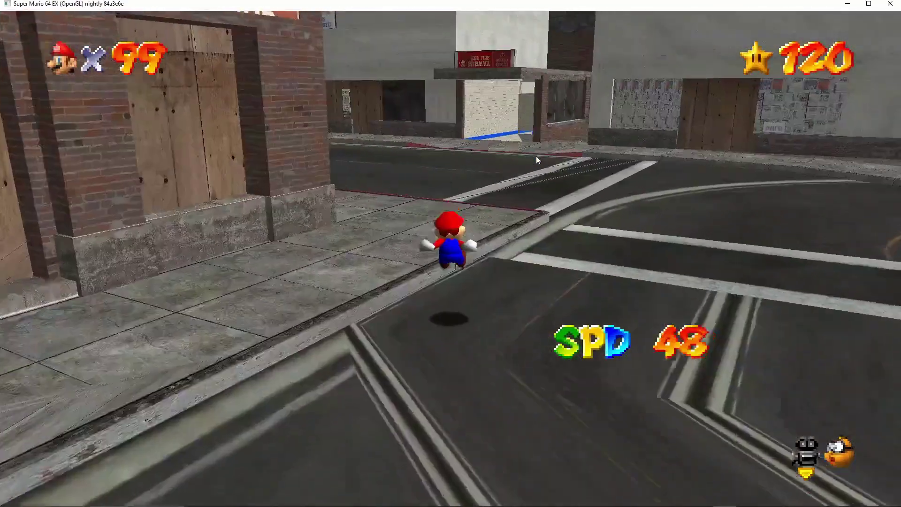
{"action": "key", "text": "a"}
{"action": "key", "text": "a"}
{"action": "key", "text": "w"}
{"action": "key", "text": "l"}
{"action": "key", "text": "l"}
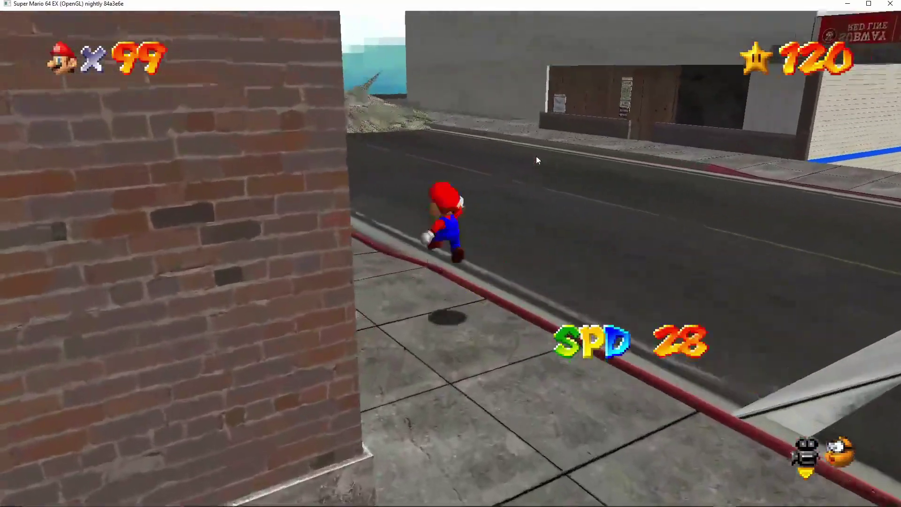
{"action": "key", "text": "l"}
Pause the game, set the Coin Cheats option to Red Coin in the cheats settings, and resume play.
{"action": "key", "text": "space"}
{"action": "key", "text": "Shift_R"}
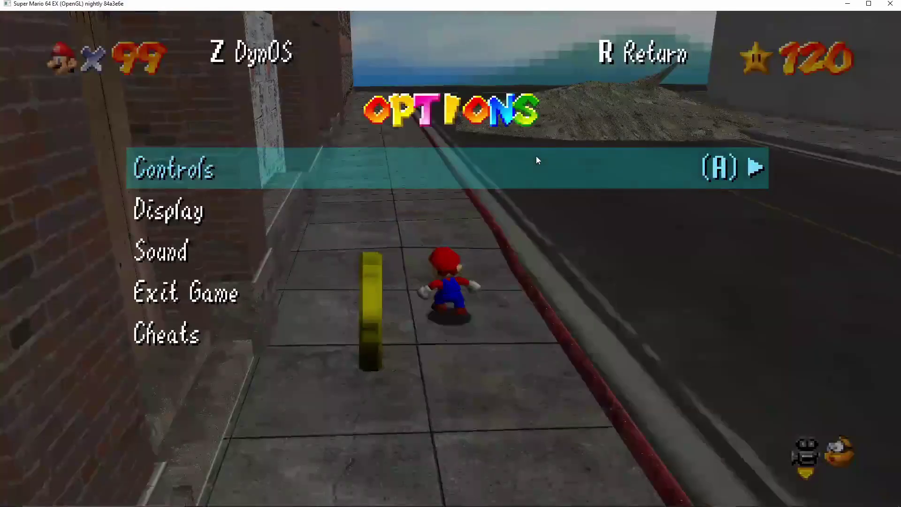
{"action": "key", "text": "w"}
{"action": "key", "text": "l"}
{"action": "key", "text": "Down"}
{"action": "key", "text": "Down"}
{"action": "key", "text": "Down"}
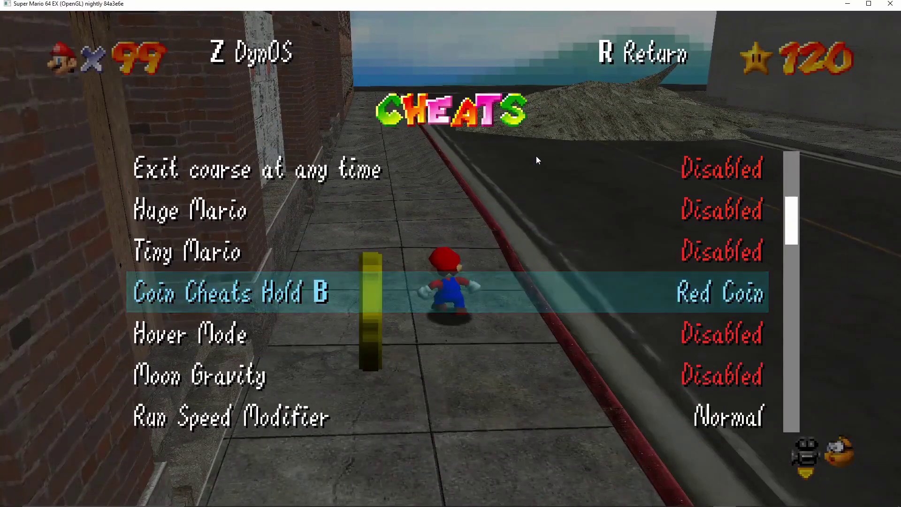
{"action": "key", "text": "Shift_R"}
{"action": "key", "text": "space"}
{"action": "key", "text": "w"}
{"action": "key", "text": "d"}
{"action": "key", "text": "l"}
{"action": "key", "text": "l"}
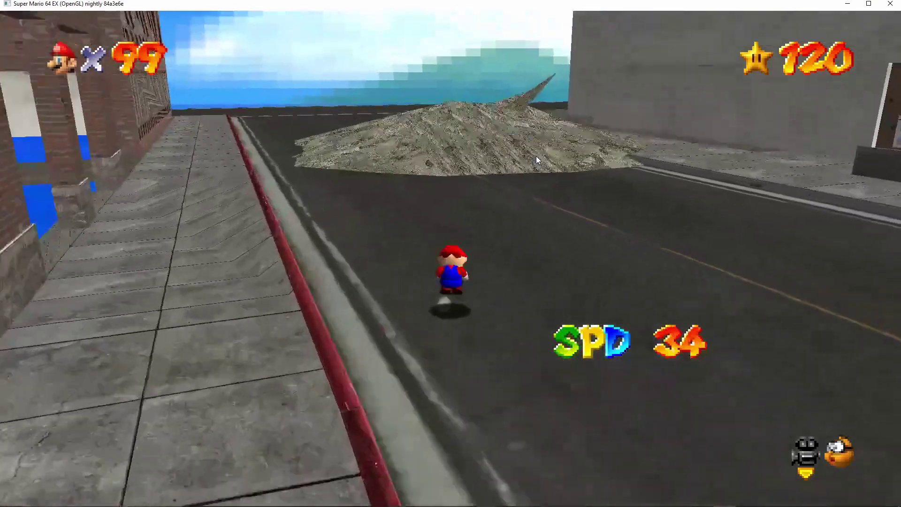
{"action": "key", "text": "w"}
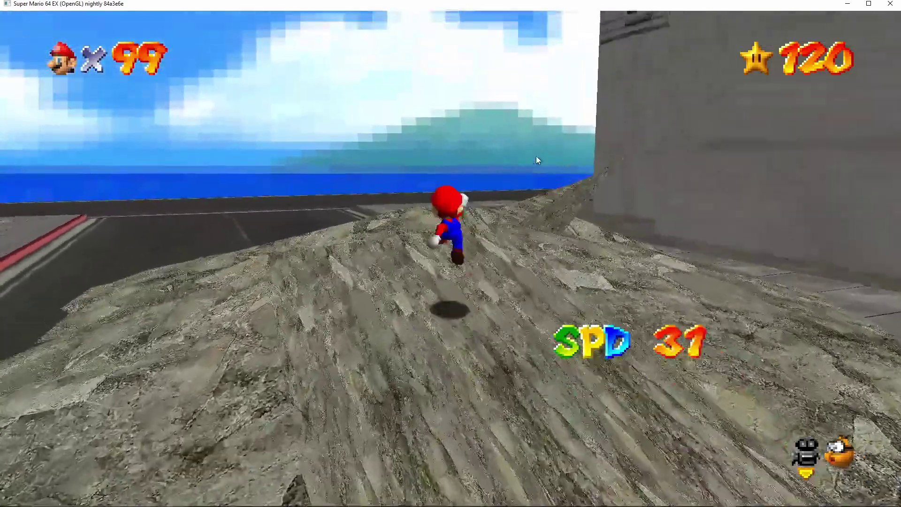
{"action": "key", "text": "w"}
{"action": "key", "text": "s"}
{"action": "key", "text": "d"}
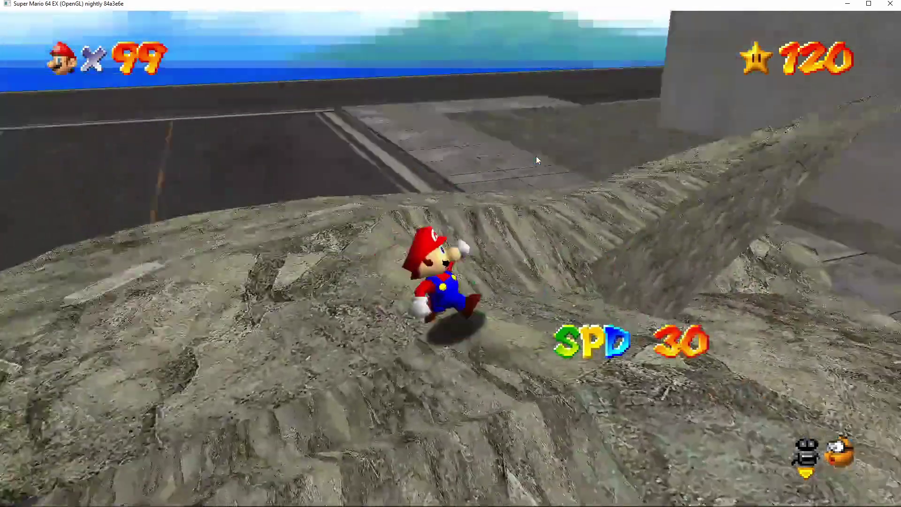
{"action": "key", "text": "w"}
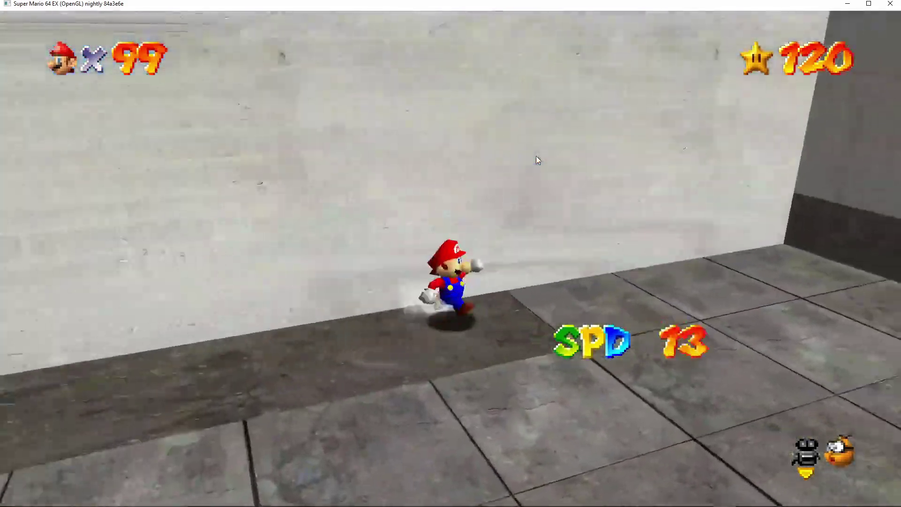
{"action": "key", "text": "d"}
{"action": "key", "text": "l"}
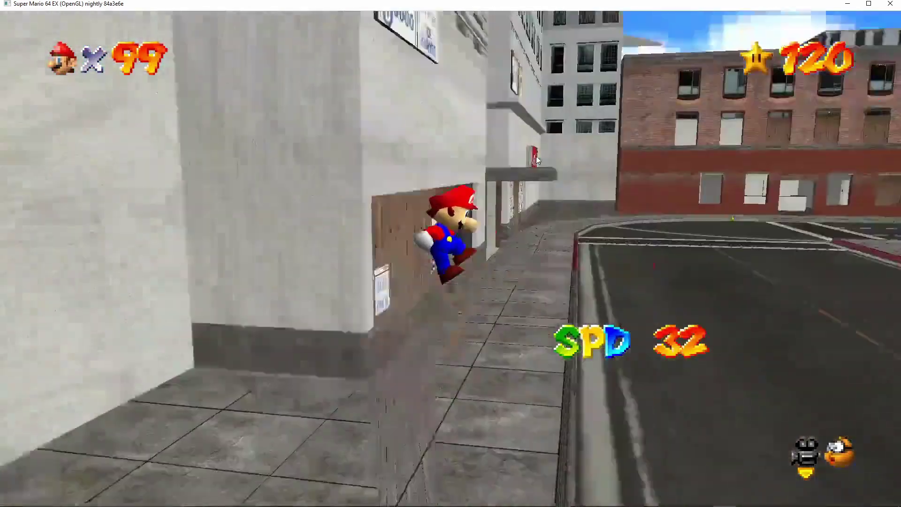
{"action": "key", "text": "w"}
{"action": "key", "text": "l"}
{"action": "key", "text": "l"}
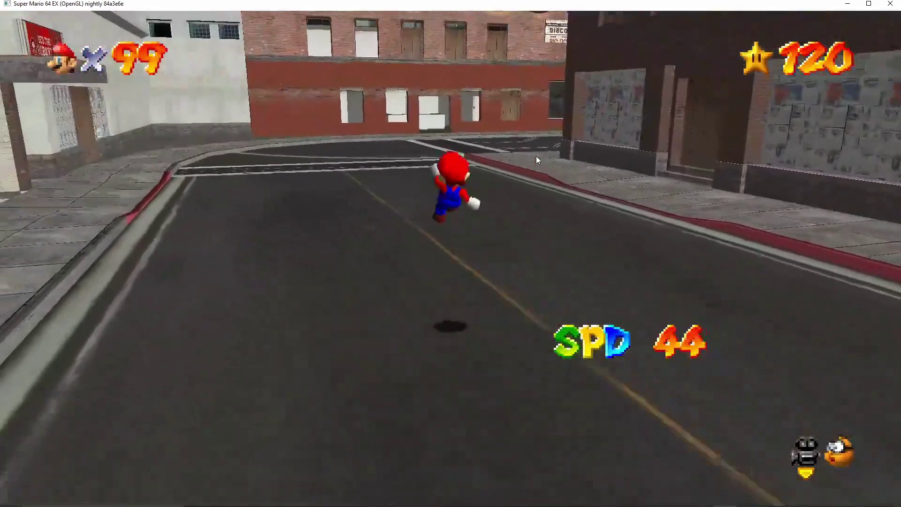
{"action": "key", "text": "a"}
{"action": "key", "text": "d"}
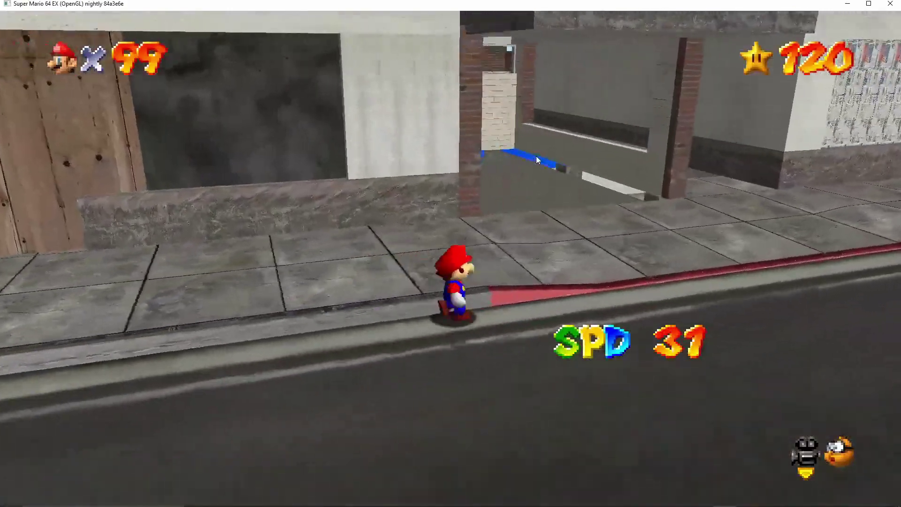
{"action": "key", "text": "s"}
{"action": "key", "text": "a"}
{"action": "key", "text": "w"}
{"action": "key", "text": "k"}
{"action": "key", "text": "l"}
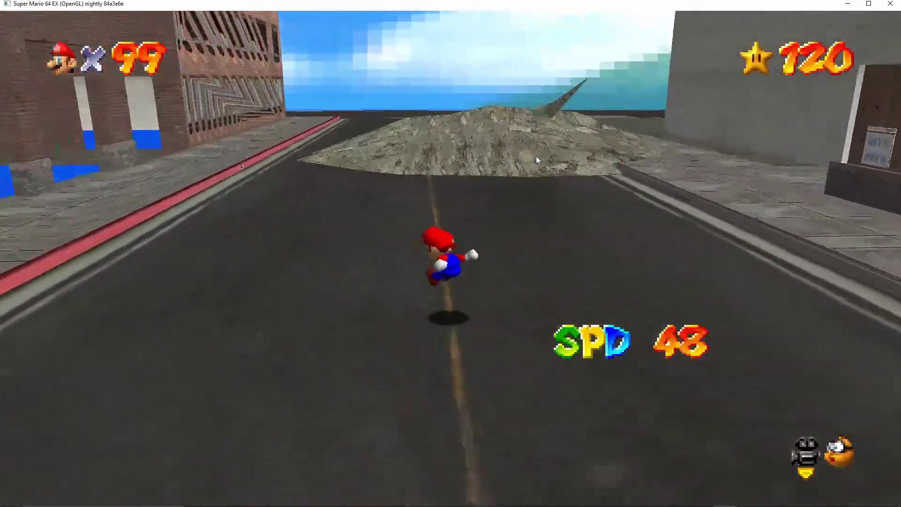
{"action": "key", "text": "w"}
{"action": "key", "text": "l"}
{"action": "key", "text": "k"}
{"action": "key", "text": "l"}
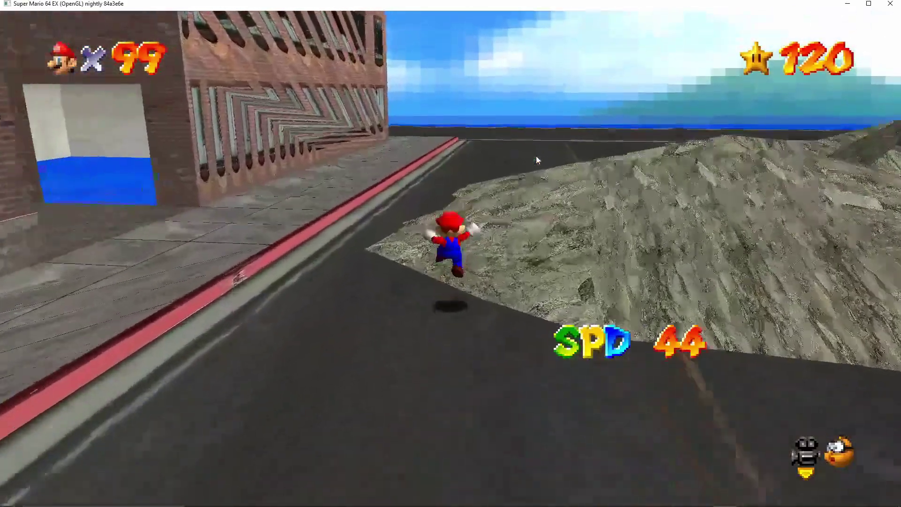
Run and jump Mario over the rubble edge and along the road beside the brick building to the street corner.
{"action": "key", "text": "w"}
{"action": "key", "text": "l"}
{"action": "key", "text": "k"}
{"action": "key", "text": "l"}
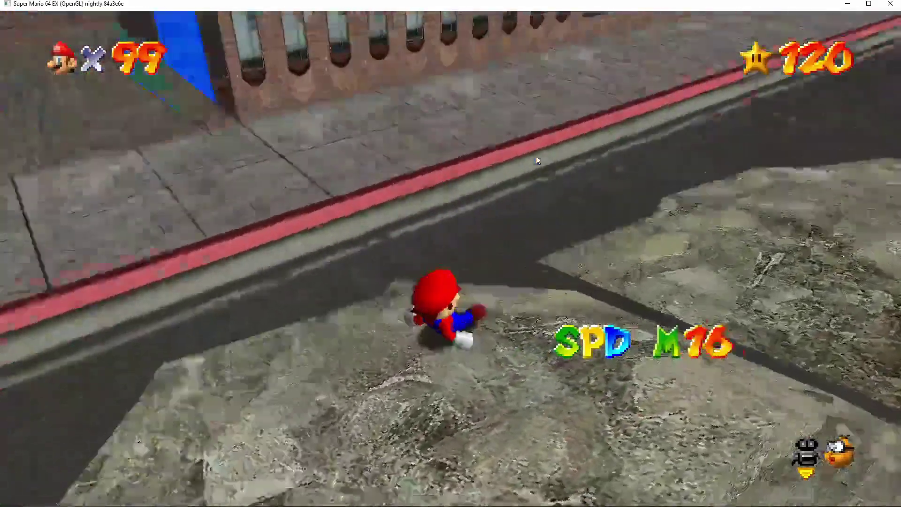
{"action": "key", "text": "w"}
{"action": "key", "text": "l"}
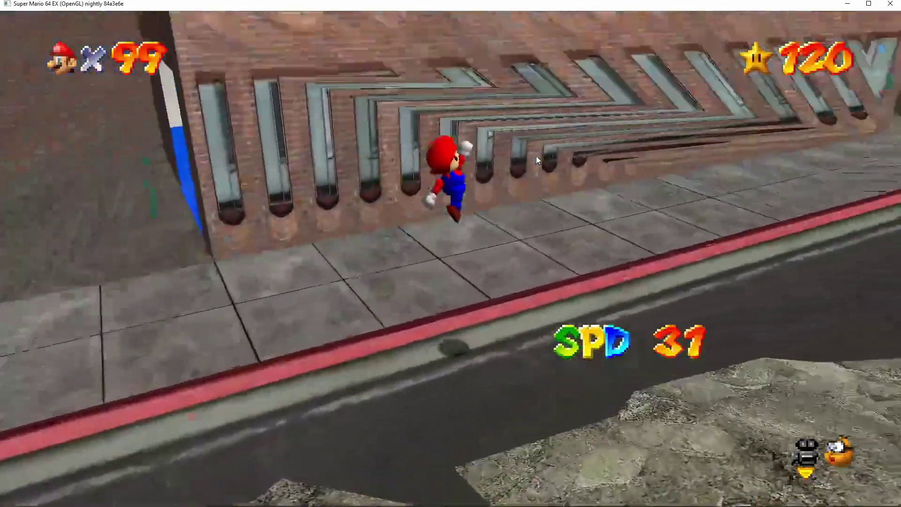
{"action": "key", "text": "w"}
{"action": "key", "text": "comma"}
{"action": "key", "text": "l"}
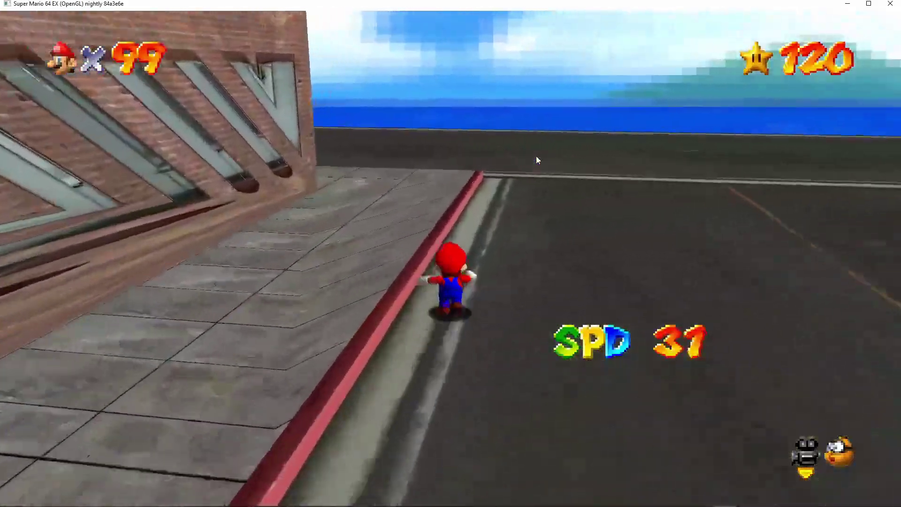
{"action": "key", "text": "d"}
{"action": "key", "text": "w"}
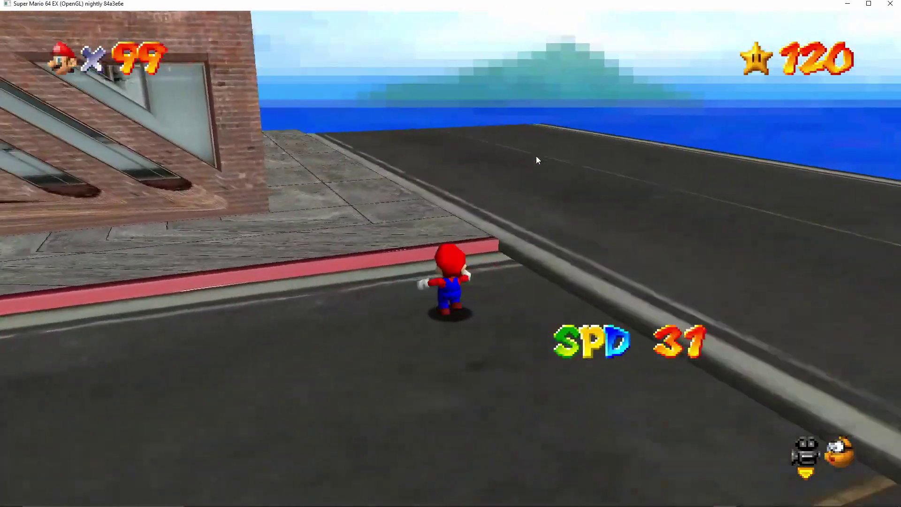
Stop at the red curb, switch to the close-up camera and examine the window textures on the brick building.
{"action": "key", "text": "a"}
{"action": "key", "text": "Up"}
{"action": "key", "text": "Up"}
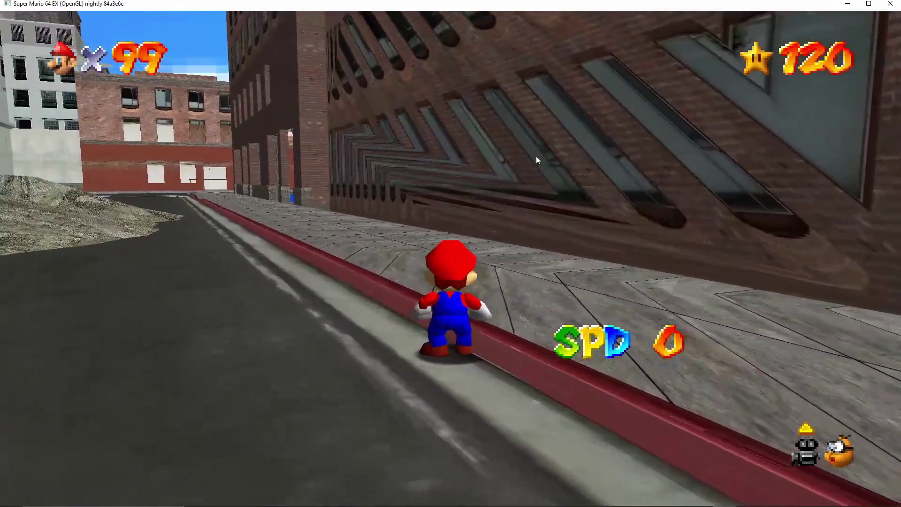
{"action": "key", "text": "s"}
{"action": "key", "text": "d"}
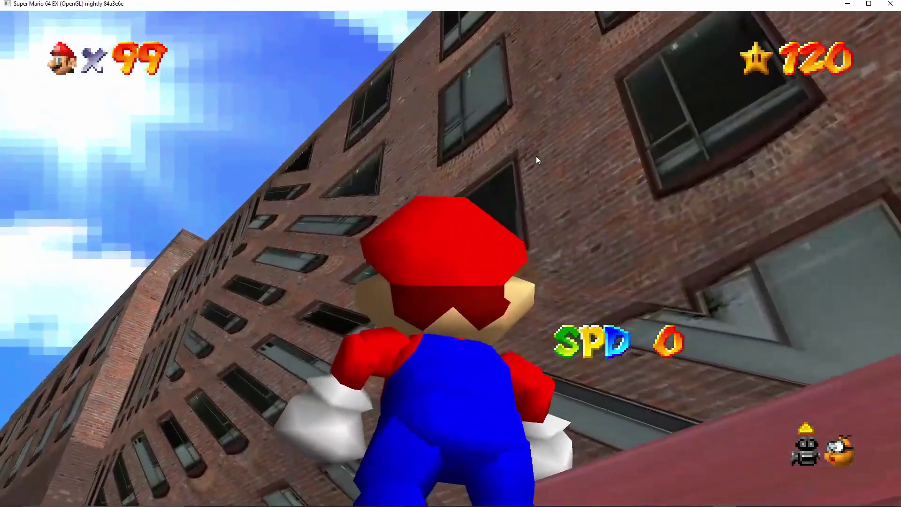
{"action": "key", "text": "a"}
{"action": "key", "text": "w"}
{"action": "key", "text": "s"}
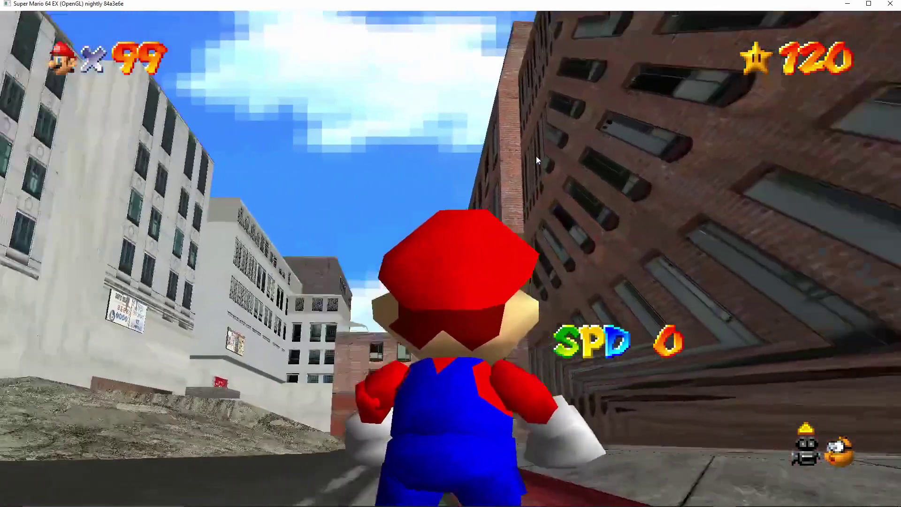
{"action": "key", "text": "Right"}
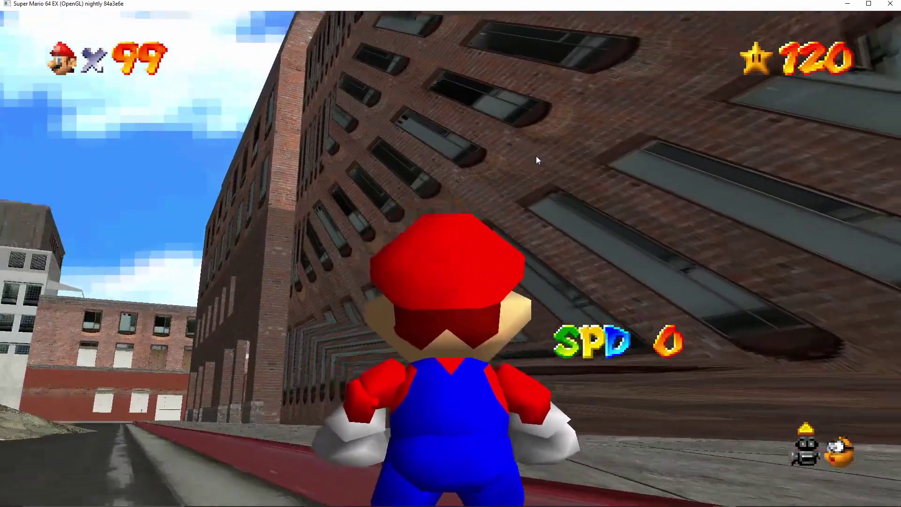
{"action": "key", "text": "w"}
{"action": "key", "text": "d"}
{"action": "key", "text": "a"}
{"action": "key", "text": "Left"}
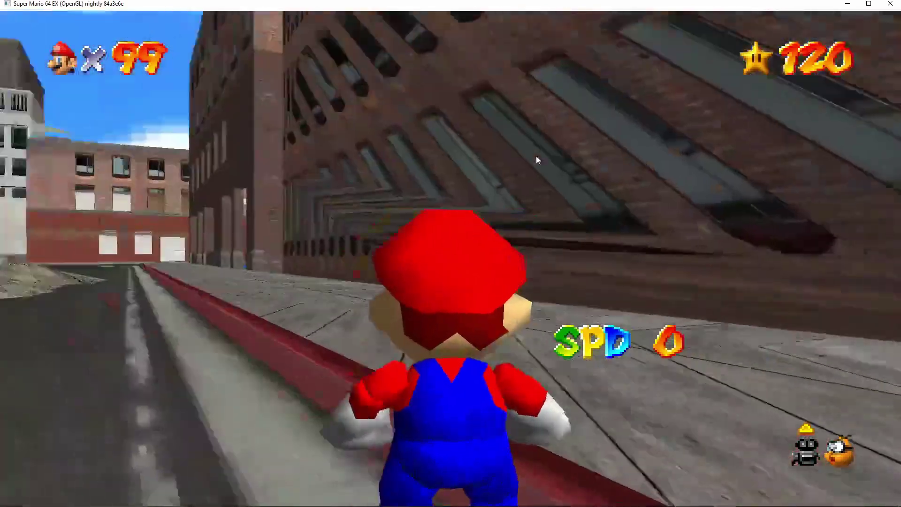
Compare the damaged grey building across the road with the brick wall and sidewalk textures, then leave the close-up camera.
{"action": "key", "text": "a"}
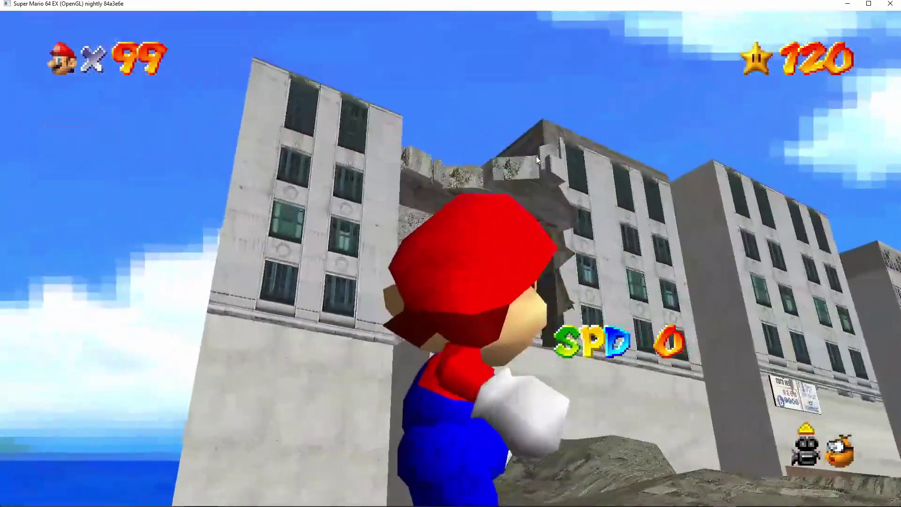
{"action": "key", "text": "w"}
{"action": "key", "text": "d"}
{"action": "key", "text": "d"}
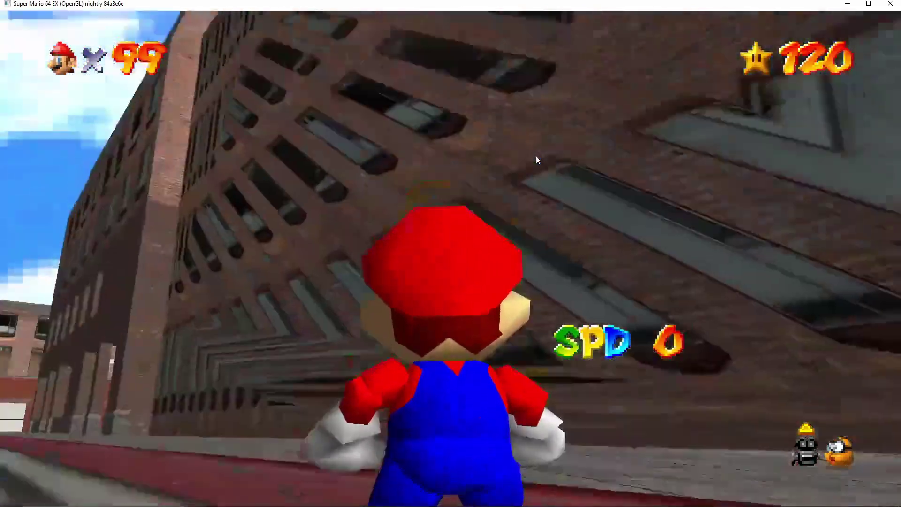
{"action": "key", "text": "s"}
{"action": "key", "text": "w"}
{"action": "key", "text": "d"}
{"action": "key", "text": "w"}
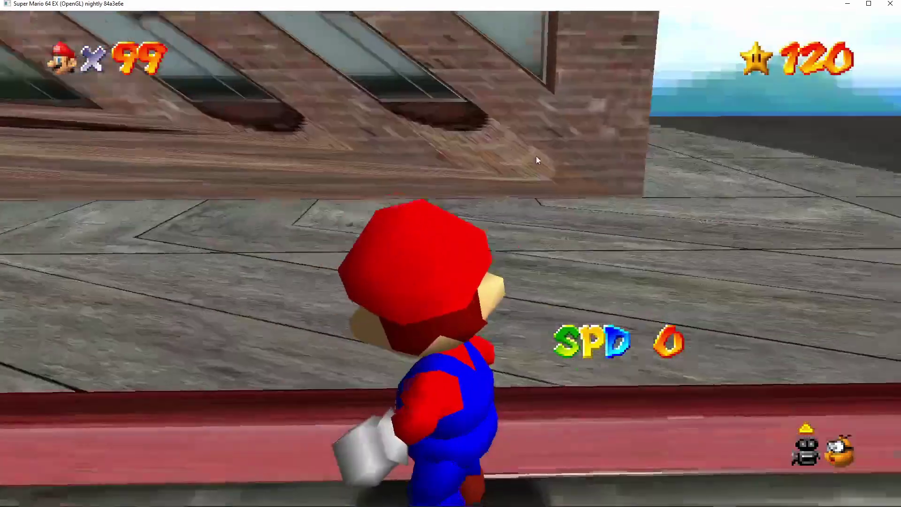
{"action": "key", "text": "a"}
{"action": "key", "text": "a"}
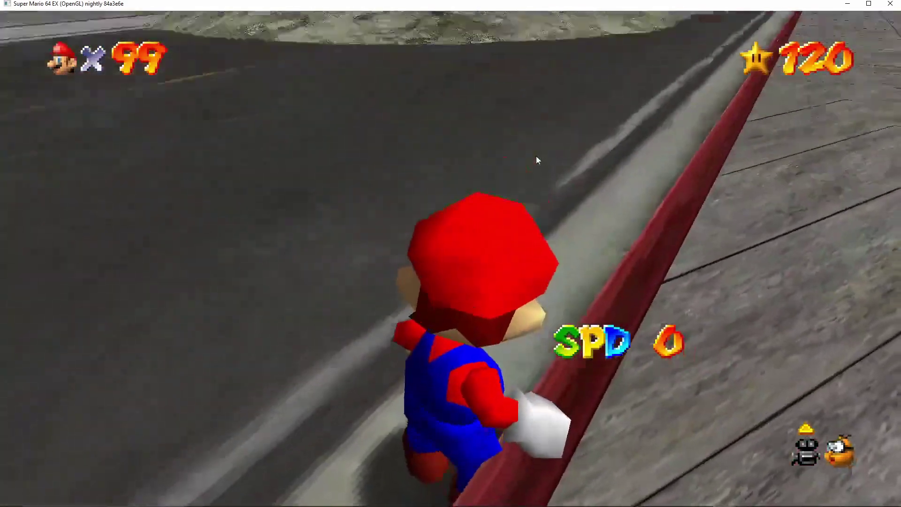
{"action": "key", "text": "s"}
{"action": "key", "text": "d"}
{"action": "key", "text": "Down"}
Run Mario across the road past the rubble pile and onto the sidewalk beside the grey buildings.
{"action": "key", "text": "a"}
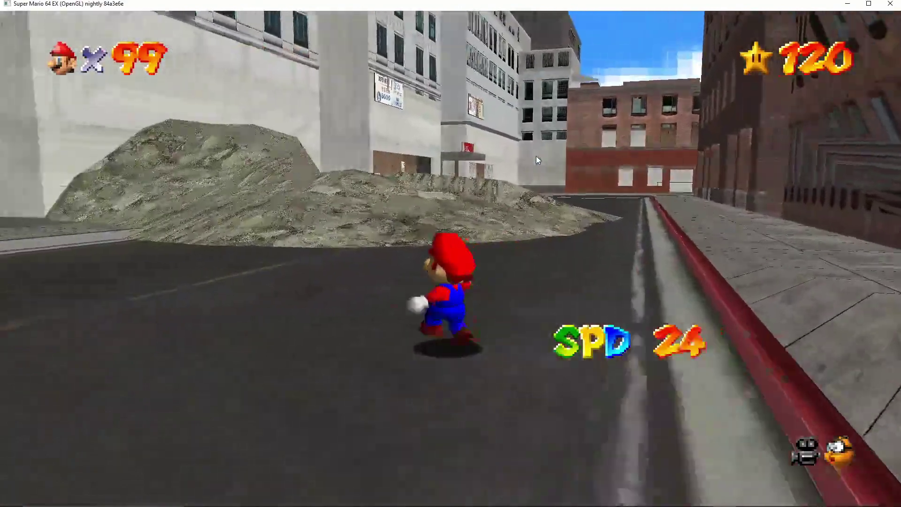
{"action": "key", "text": "w"}
{"action": "key", "text": "l"}
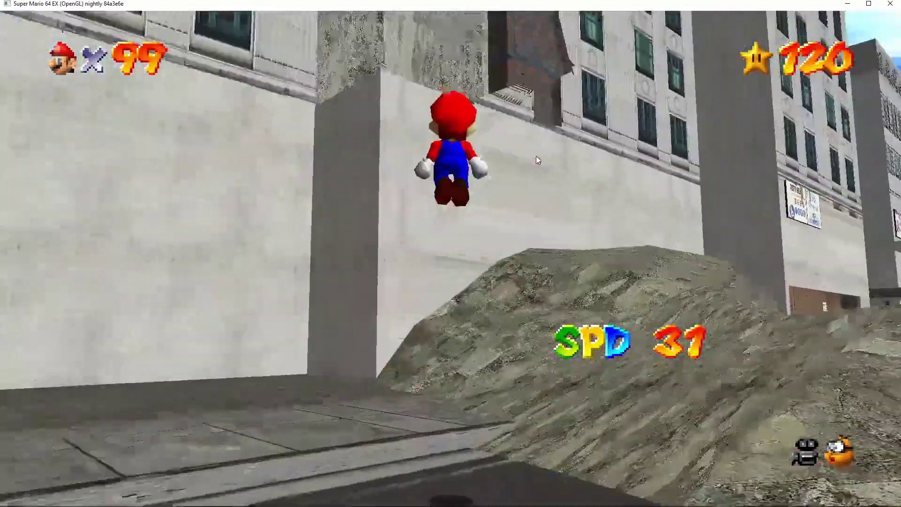
{"action": "key", "text": "l"}
{"action": "key", "text": "l"}
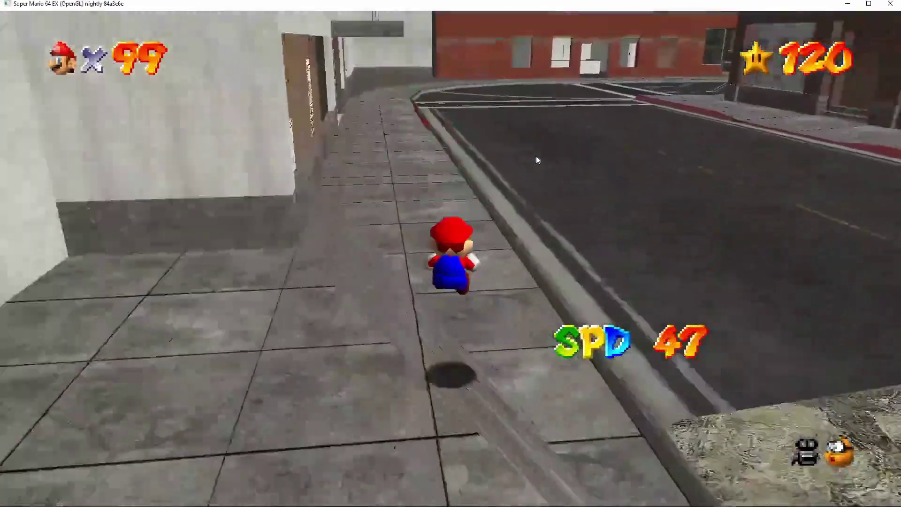
Stop Mario by the boarded-up wall and examine its posters with the close-up camera.
{"action": "key", "text": "Right"}
{"action": "key", "text": "Up"}
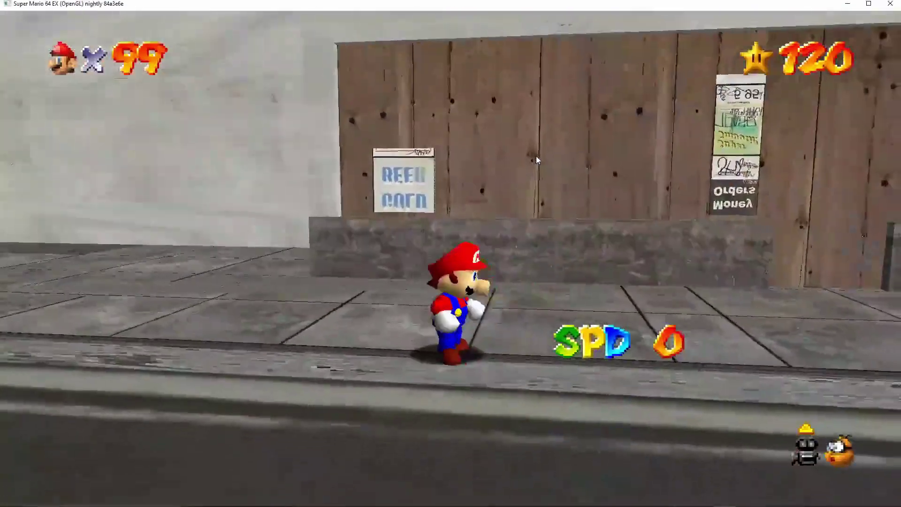
{"action": "key", "text": "a"}
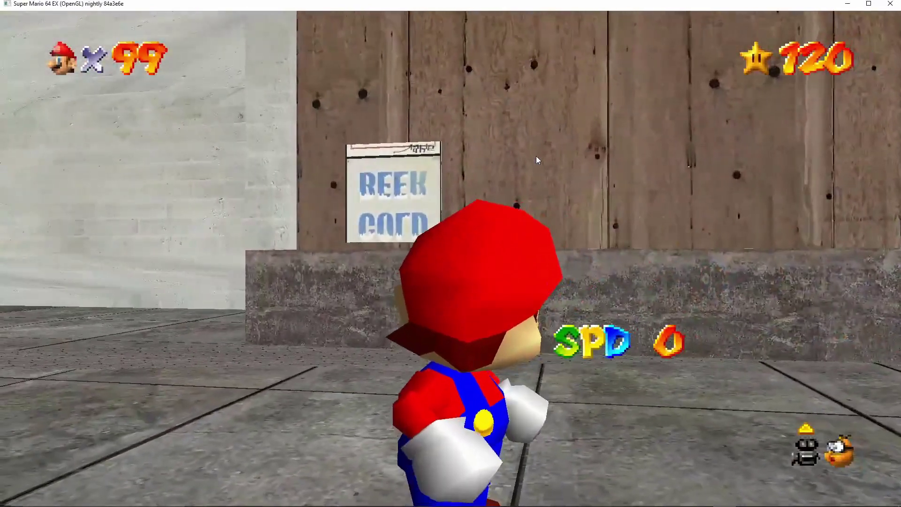
{"action": "key", "text": "s"}
{"action": "key", "text": "w"}
{"action": "key", "text": "d"}
{"action": "key", "text": "d"}
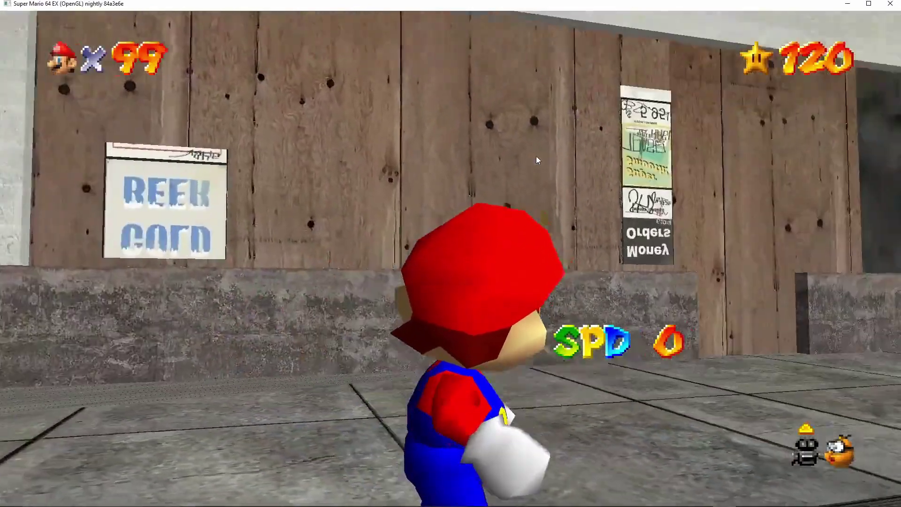
Look around the street at the red-brick storefronts and dark brick building, then leave the close-up camera.
{"action": "key", "text": "d"}
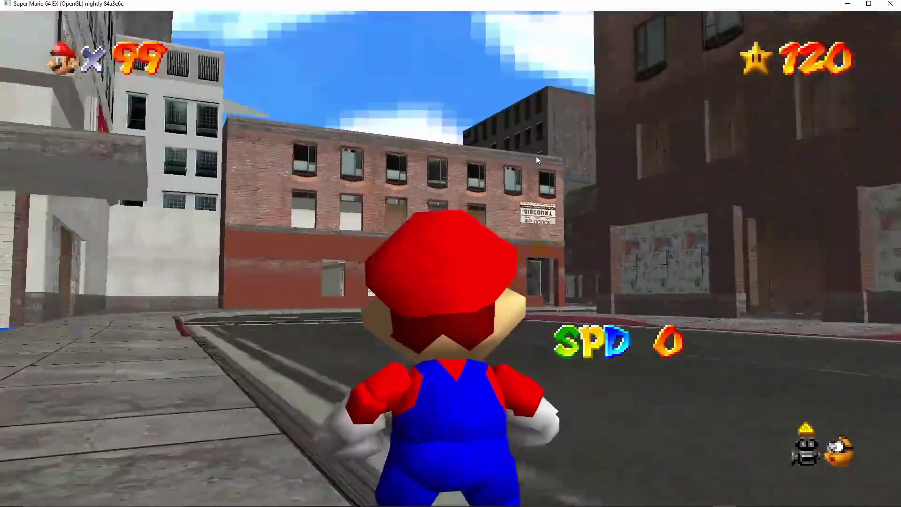
{"action": "key", "text": "w"}
{"action": "key", "text": "s"}
{"action": "key", "text": "a"}
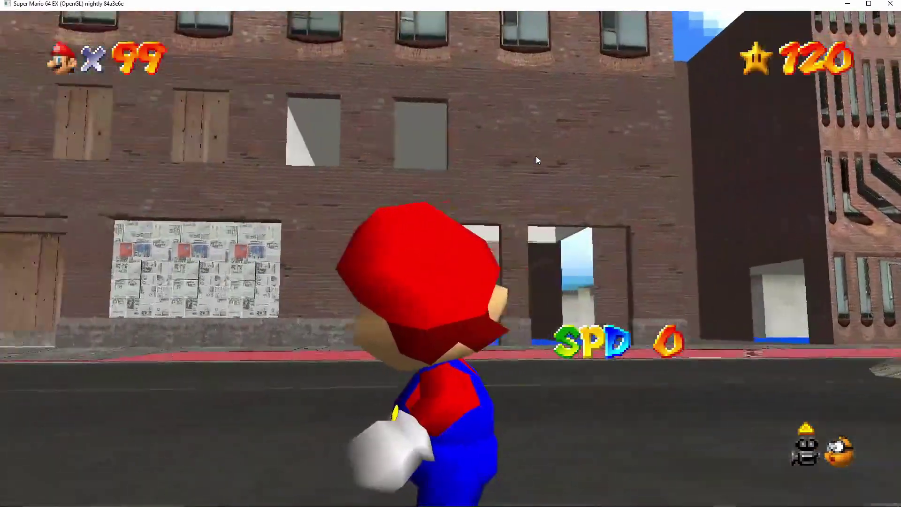
{"action": "key", "text": "d"}
{"action": "key", "text": "s"}
{"action": "key", "text": "a"}
{"action": "key", "text": "w"}
{"action": "key", "text": "Down"}
Long-jump Mario down the road and run to the alley entrance beside the NORTH sign.
{"action": "key", "text": "w"}
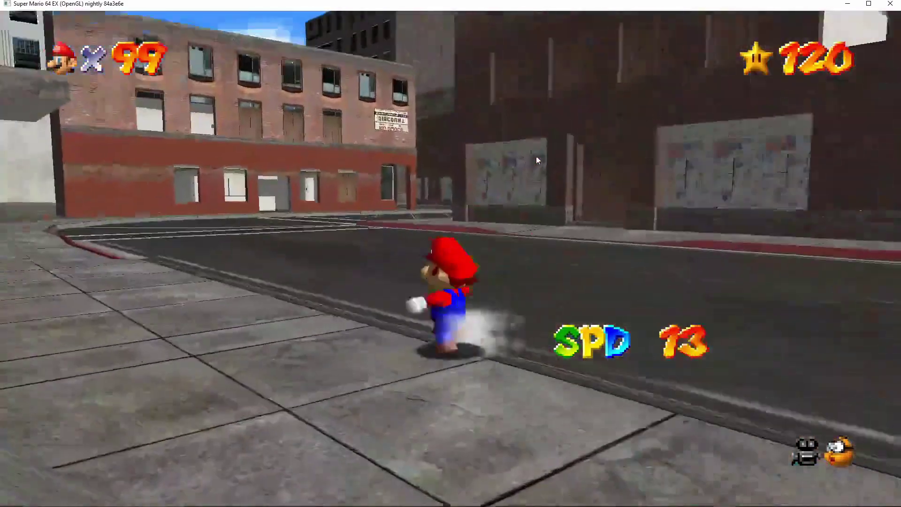
{"action": "key", "text": "k"}
{"action": "key", "text": "l"}
{"action": "key", "text": "shift"}
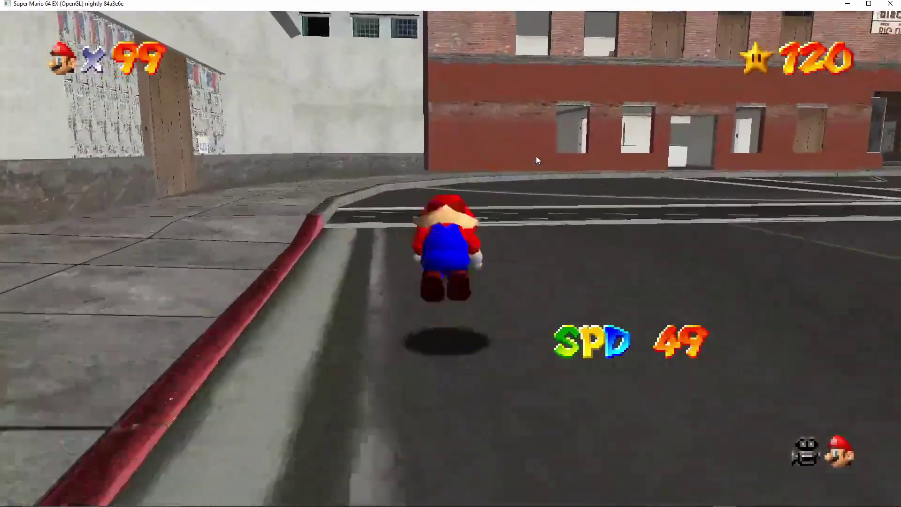
{"action": "key", "text": "a"}
{"action": "key", "text": "Down"}
{"action": "key", "text": "l"}
{"action": "key", "text": "a"}
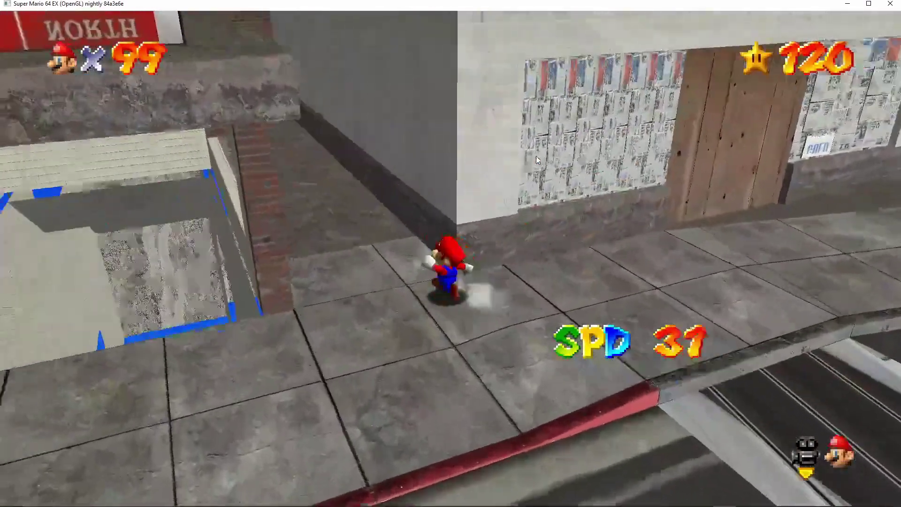
Run Mario through the alley and jump across the concrete area behind the small brick building.
{"action": "key", "text": "w"}
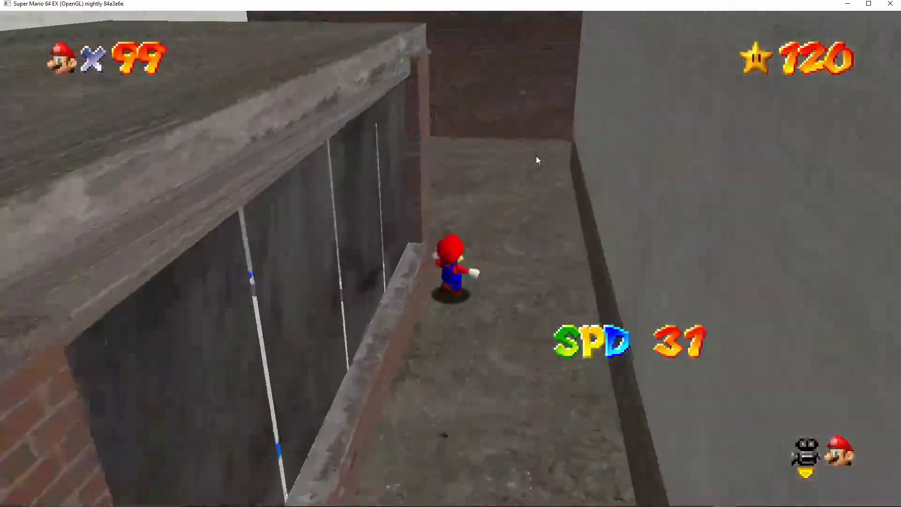
{"action": "key", "text": "d"}
{"action": "key", "text": "l"}
{"action": "key", "text": "l"}
{"action": "key", "text": "w"}
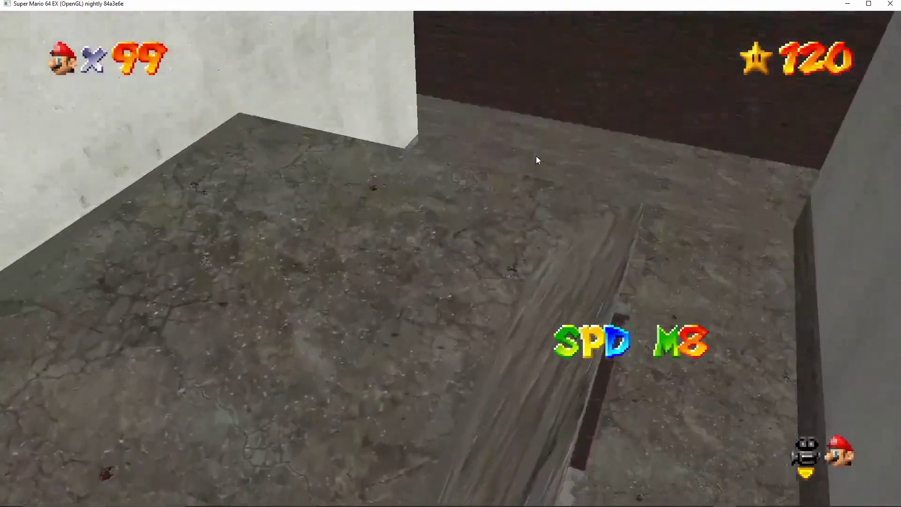
{"action": "key", "text": "l"}
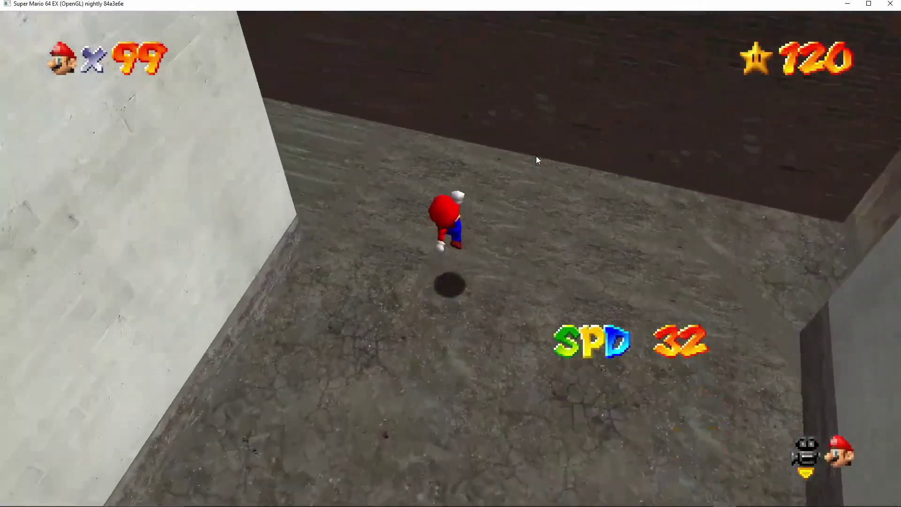
{"action": "key", "text": "a"}
{"action": "key", "text": "l"}
Examine the small brick building, missing ground surfaces and wooden fence behind it with the close-up camera.
{"action": "key", "text": "Up"}
{"action": "key", "text": "Up"}
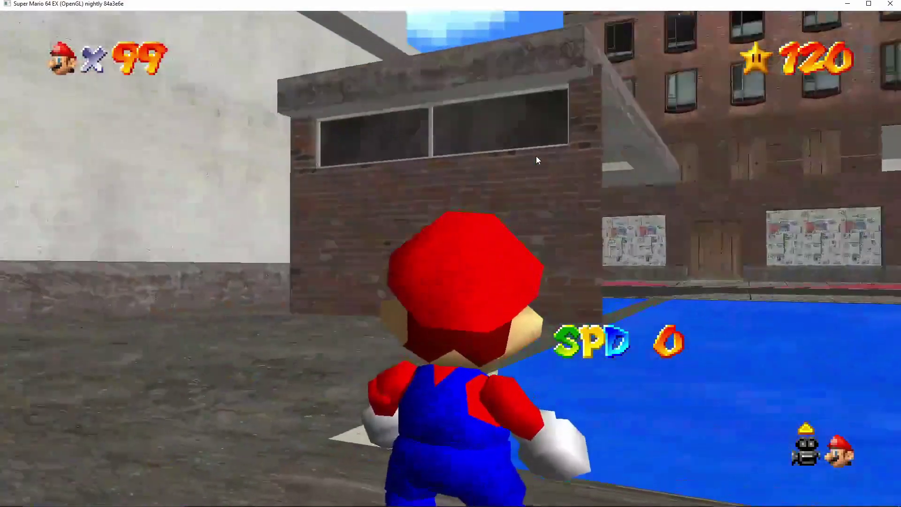
{"action": "key", "text": "s"}
{"action": "key", "text": "a"}
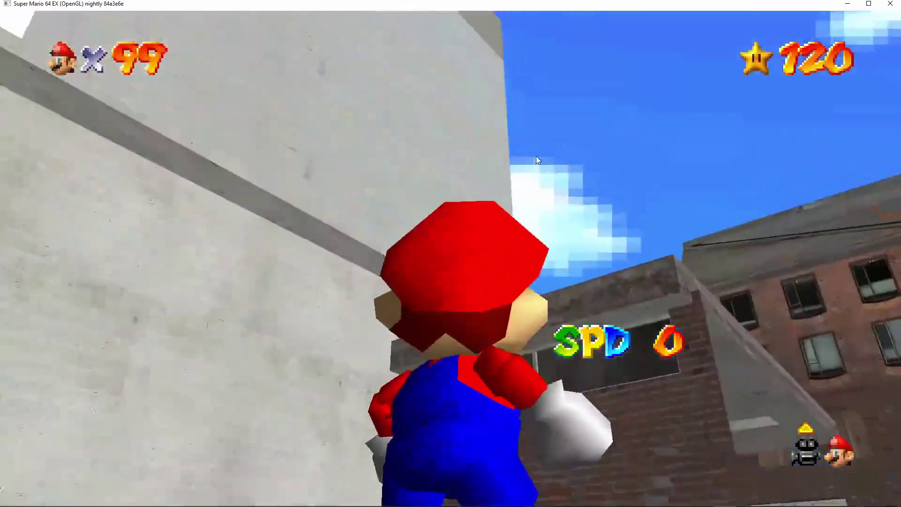
{"action": "key", "text": "d"}
{"action": "key", "text": "w"}
{"action": "key", "text": "s"}
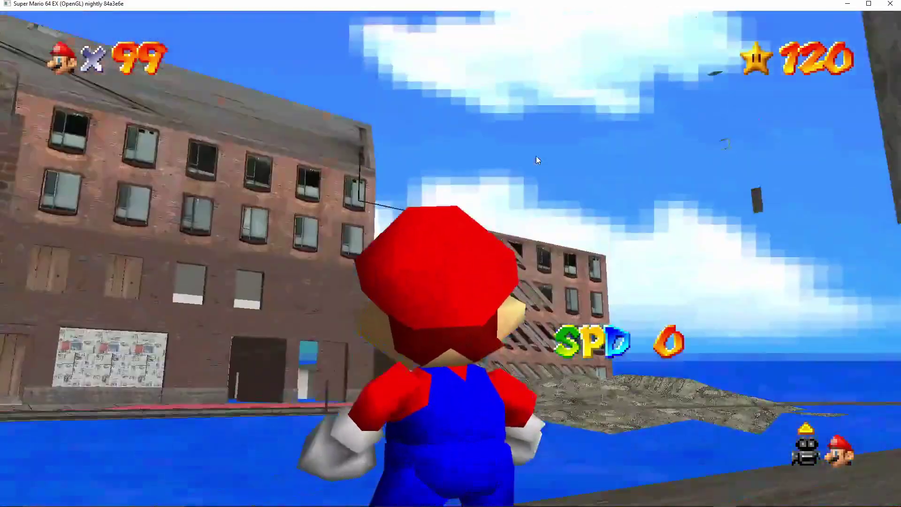
{"action": "key", "text": "d"}
{"action": "key", "text": "a"}
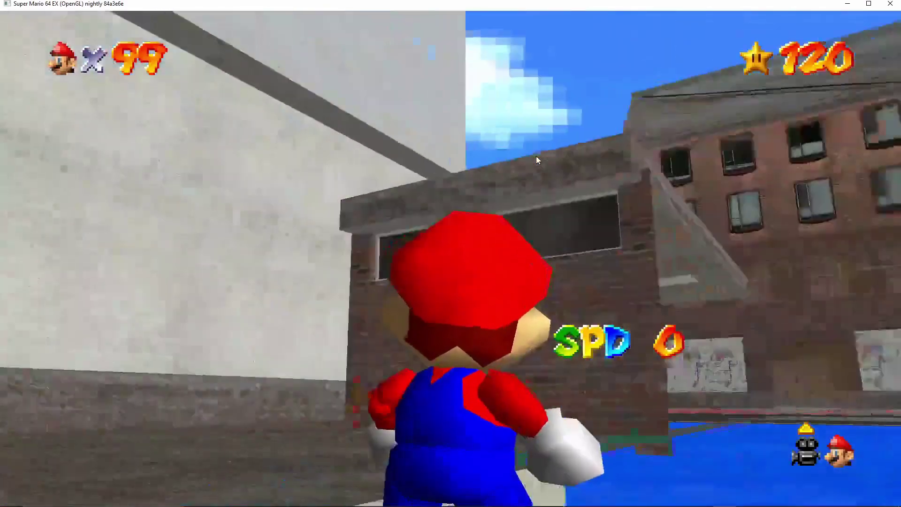
{"action": "key", "text": "a"}
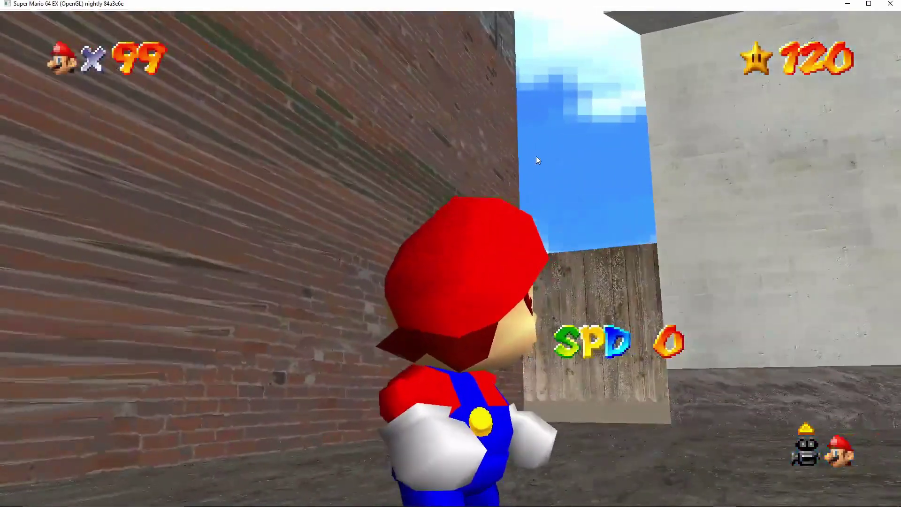
{"action": "key", "text": "s"}
{"action": "key", "text": "w"}
{"action": "key", "text": "s"}
{"action": "key", "text": "Down"}
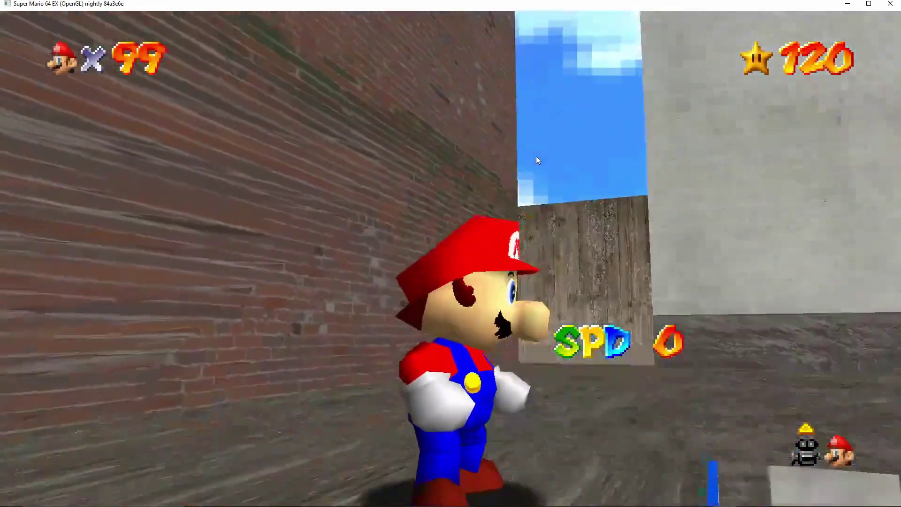
Turn Mario around and run and jump from behind the building back to the street sidewalk.
{"action": "key", "text": "w"}
{"action": "key", "text": "d"}
{"action": "key", "text": "a"}
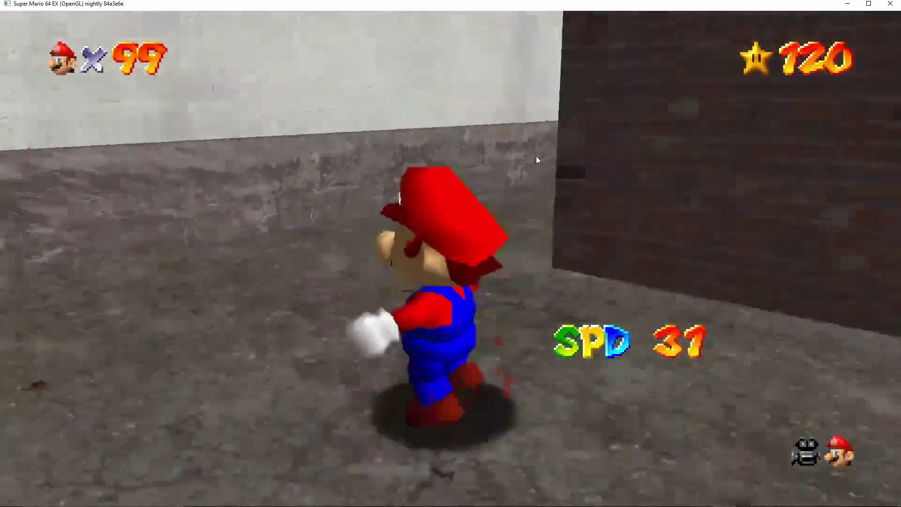
{"action": "key", "text": "d"}
{"action": "key", "text": "l"}
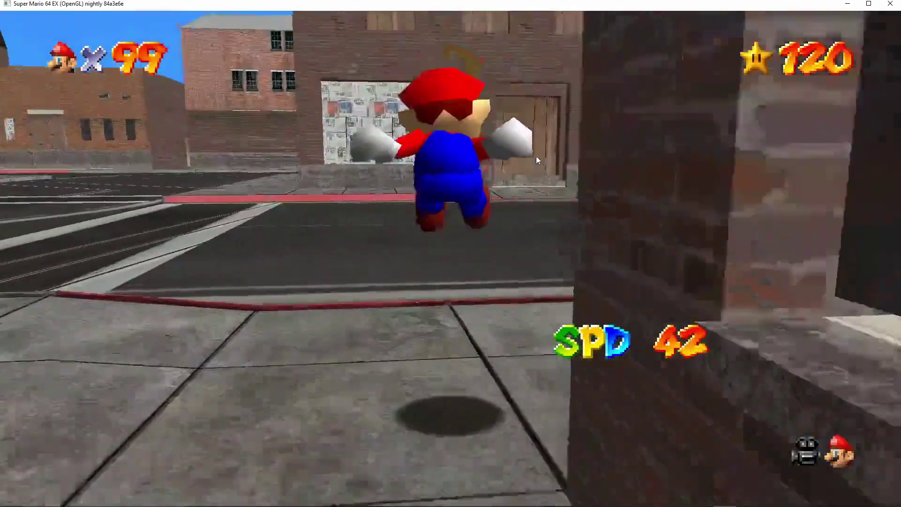
Jump Mario off the street corner and across the road to the curb in front of the red building.
{"action": "key", "text": "a"}
{"action": "key", "text": "l"}
{"action": "key", "text": "l"}
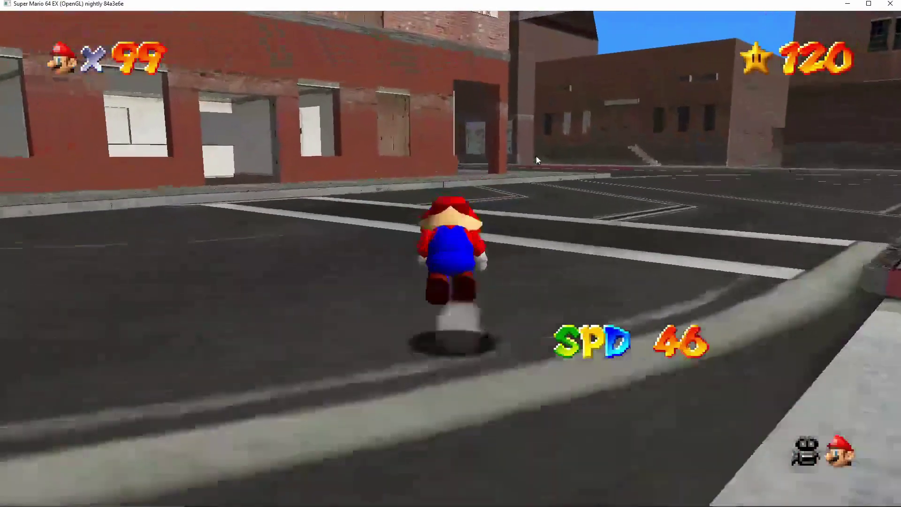
{"action": "key", "text": "a"}
{"action": "key", "text": "l"}
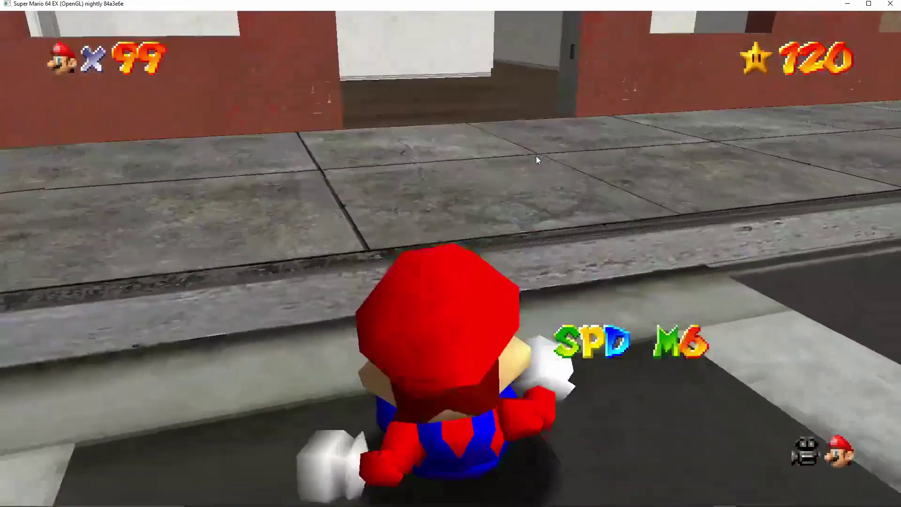
Dive Mario through the red building's open doorway and run through its white-walled rooms toward the exit.
{"action": "key", "text": "w"}
{"action": "key", "text": "l"}
{"action": "key", "text": "l"}
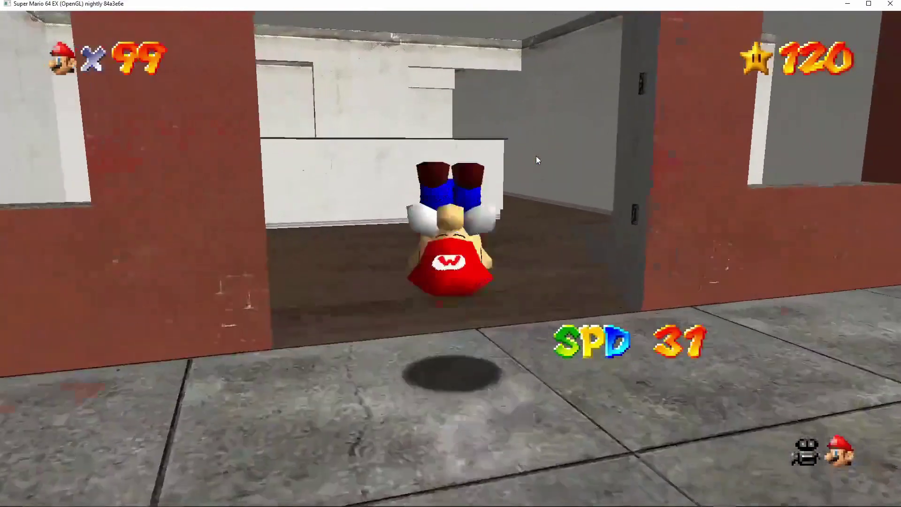
{"action": "key", "text": "l"}
{"action": "key", "text": "w"}
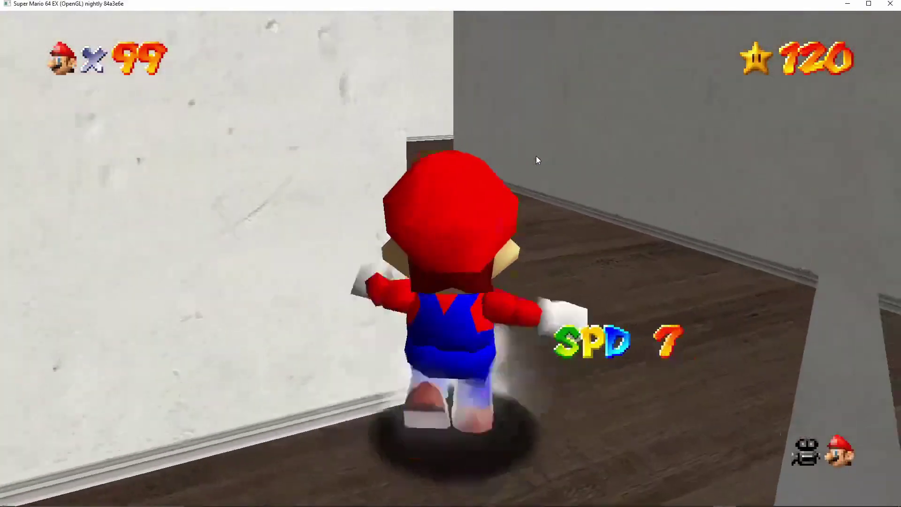
{"action": "key", "text": "w"}
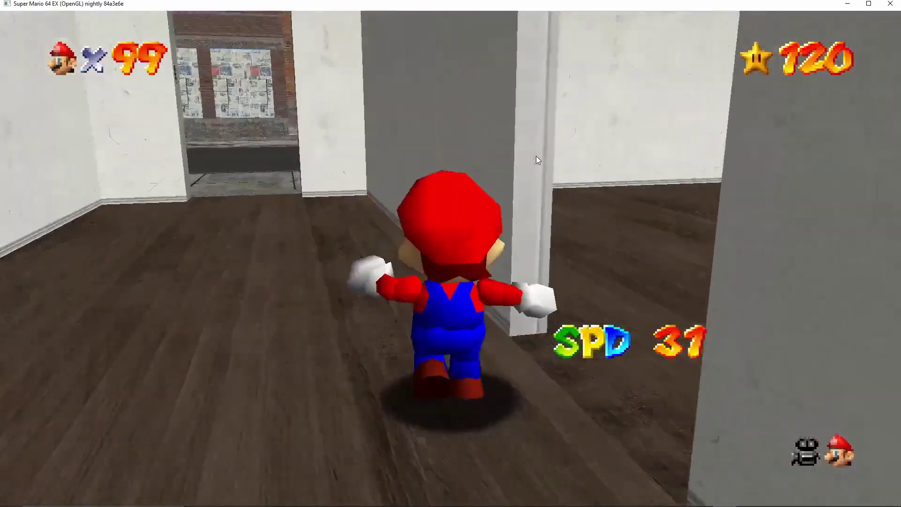
Run Mario out of the building and along the sidewalk past the poster-covered brick walls.
{"action": "key", "text": "w"}
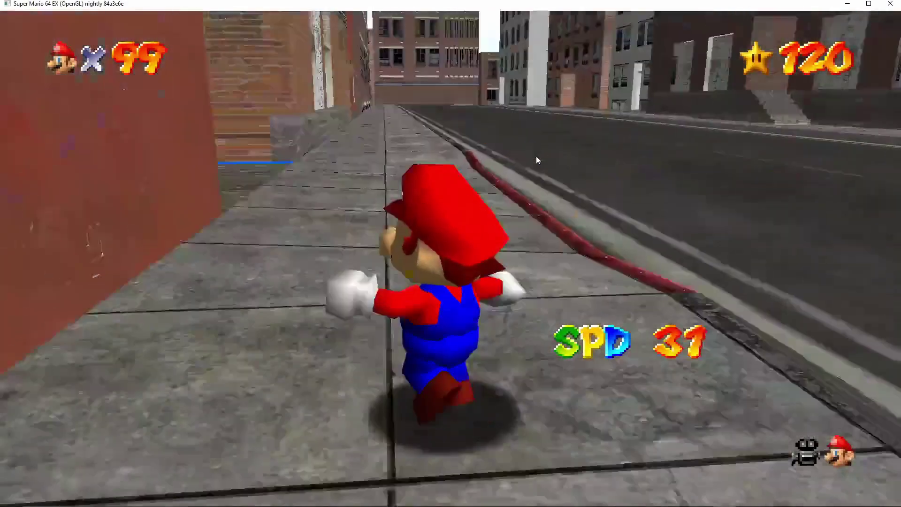
{"action": "key", "text": "w"}
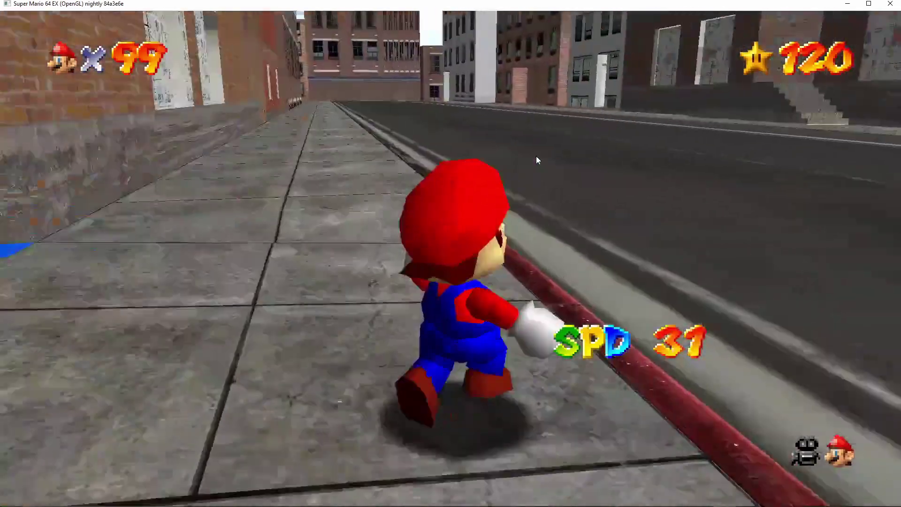
{"action": "key", "text": "w"}
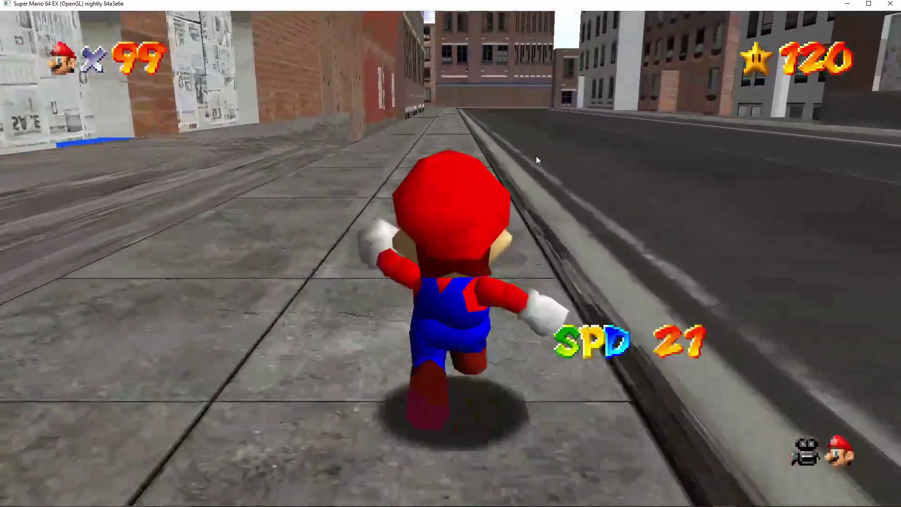
{"action": "key", "text": "l"}
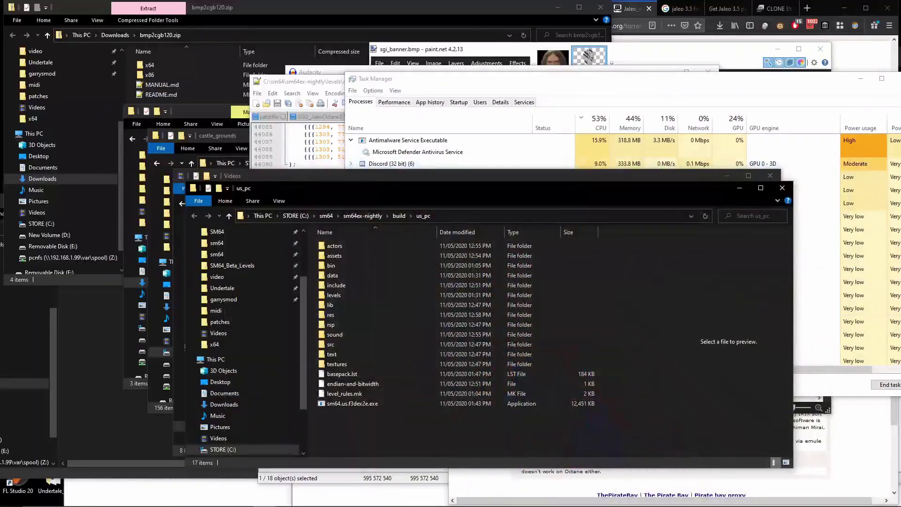
Switch to Notepad++ and highlight the SURFACE_POOL_SIZE and SURFACE_NODE_POOL_SIZE values in extended_bounds.h.
{"action": "mouse_move", "coordinate": [418, 501]}
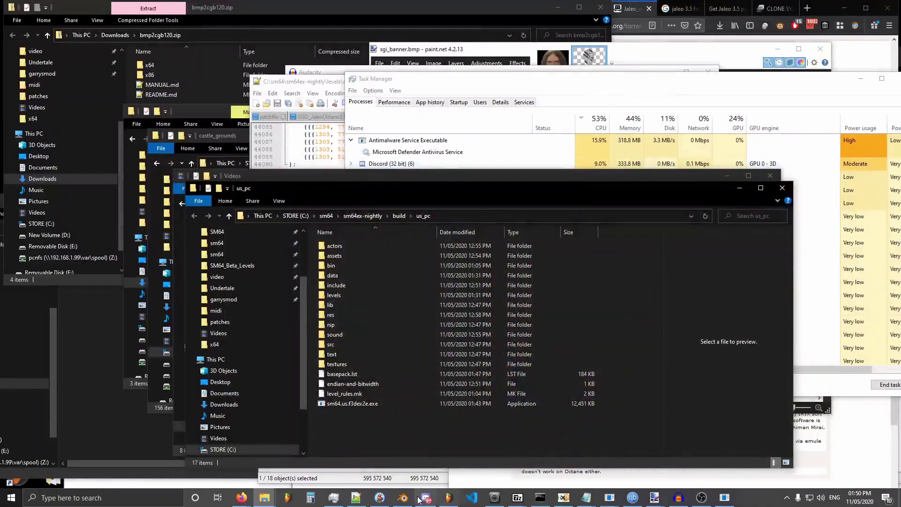
{"action": "left_click", "coordinate": [356, 499]}
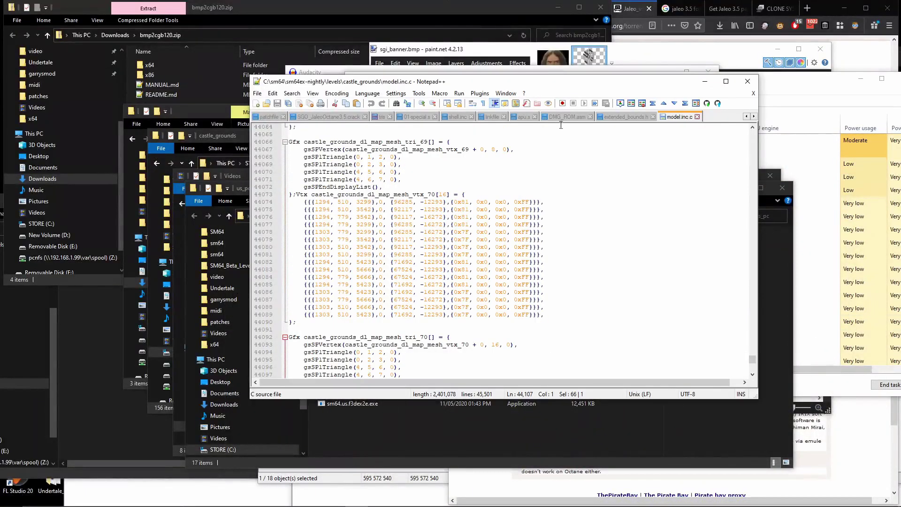
{"action": "left_click", "coordinate": [619, 117]}
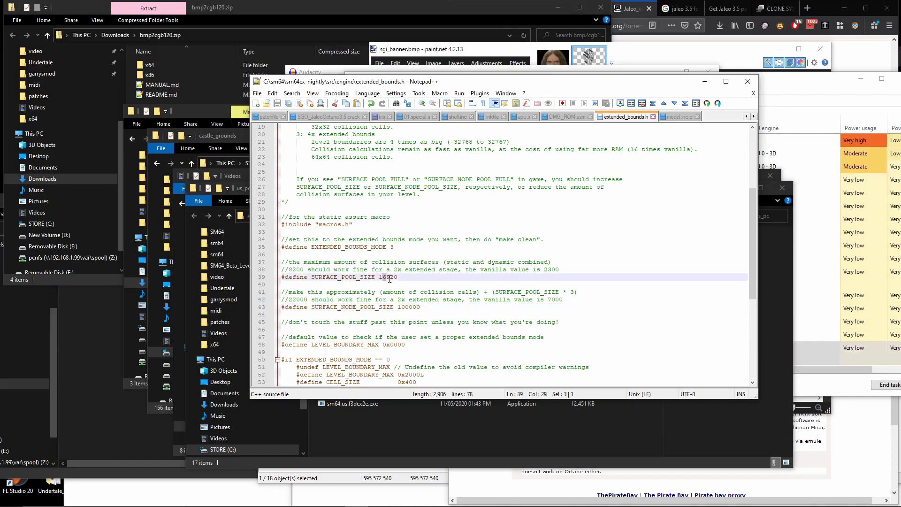
{"action": "left_click_drag", "start_coordinate": [389, 280], "coordinate": [413, 278]}
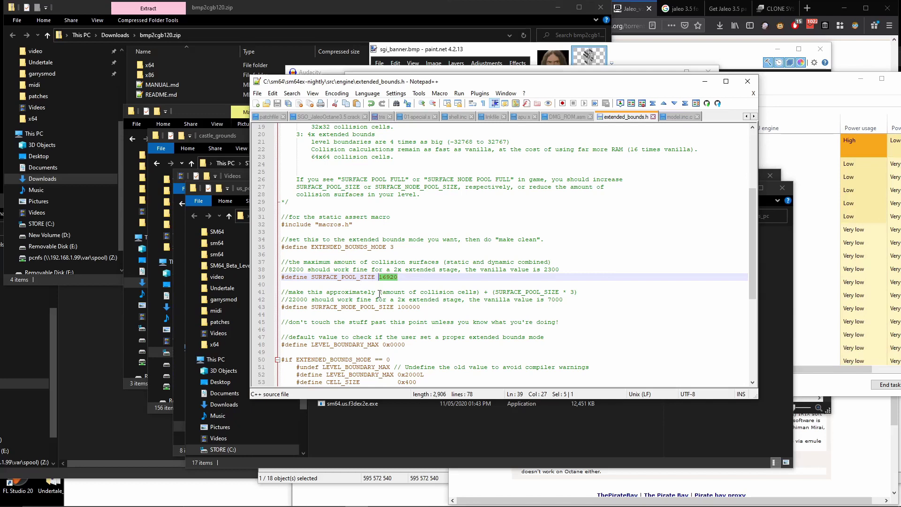
{"action": "left_click", "coordinate": [420, 307]}
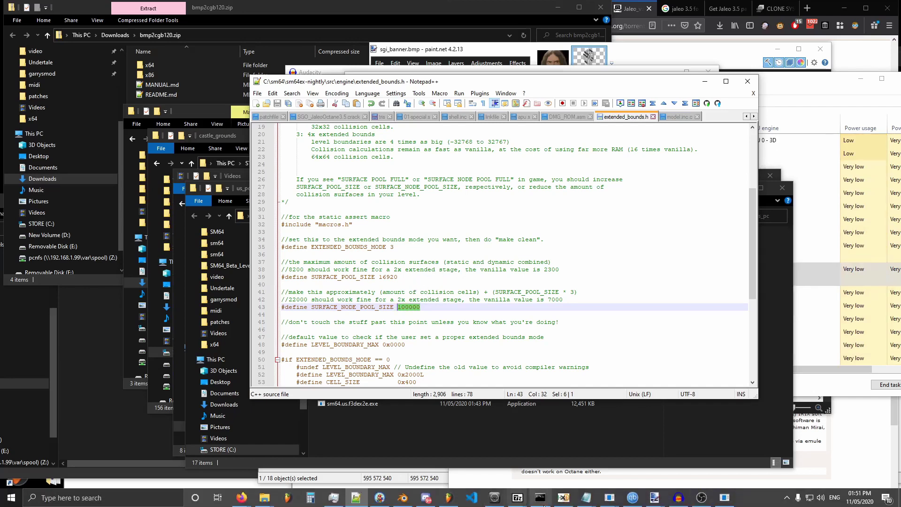
Glance at the map and its level bounds in Blender and return to the running Super Mario 64 game.
{"action": "left_click", "coordinate": [404, 495]}
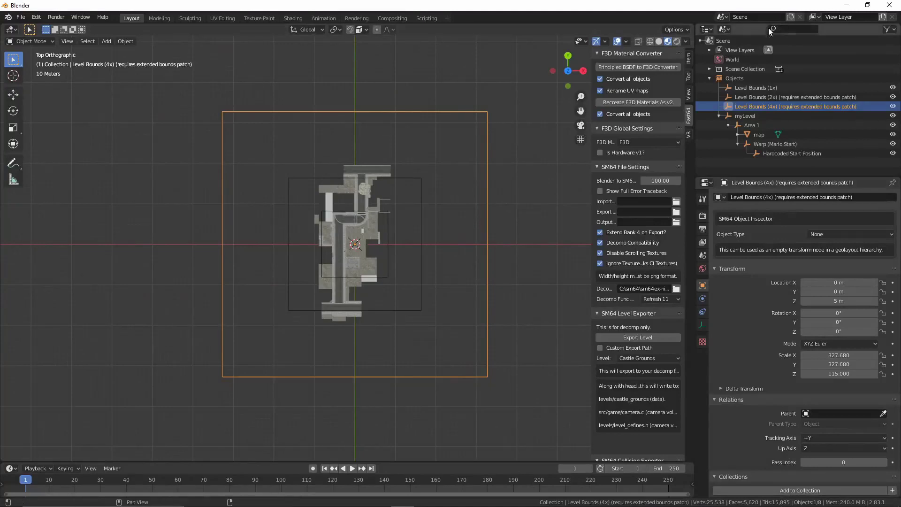
{"action": "left_click", "coordinate": [845, 5]}
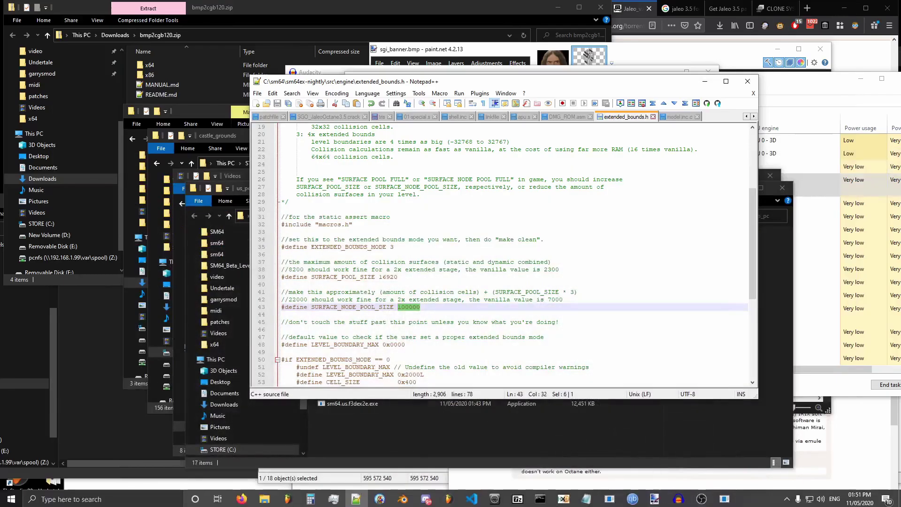
{"action": "left_click", "coordinate": [724, 497]}
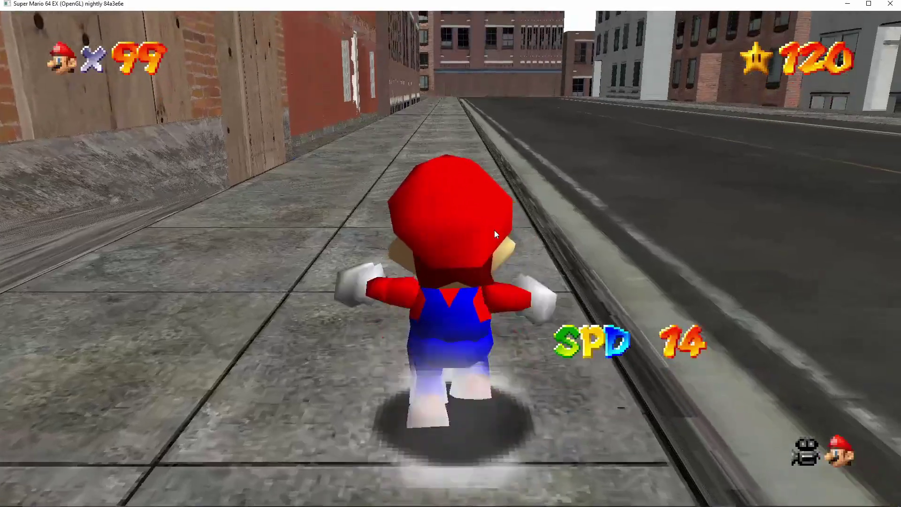
Run Mario along the sidewalk, enter the red building with the broken wall and climb its staircase.
{"action": "key", "text": "a"}
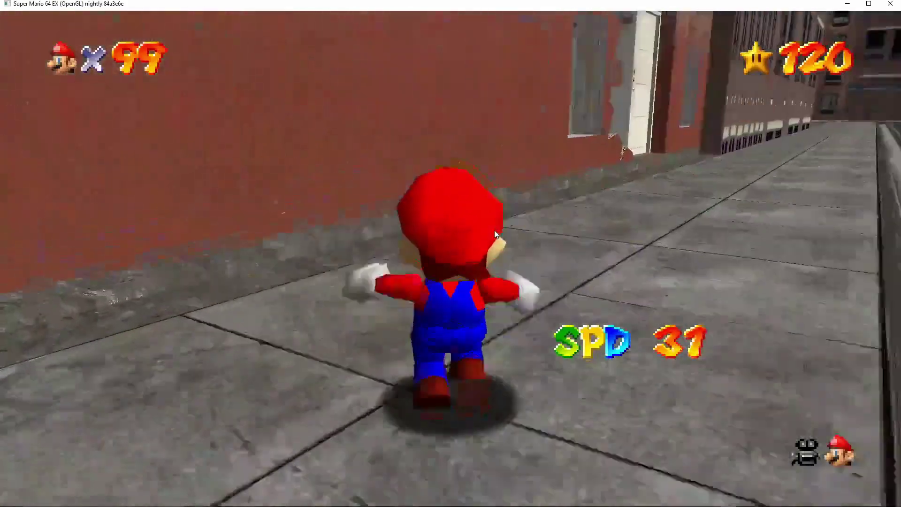
{"action": "key", "text": "l"}
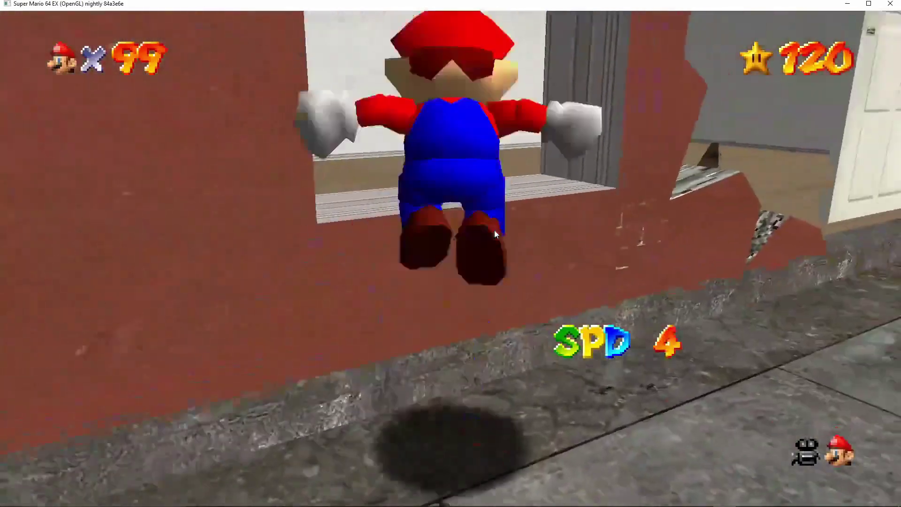
{"action": "key", "text": "w"}
{"action": "key", "text": "d"}
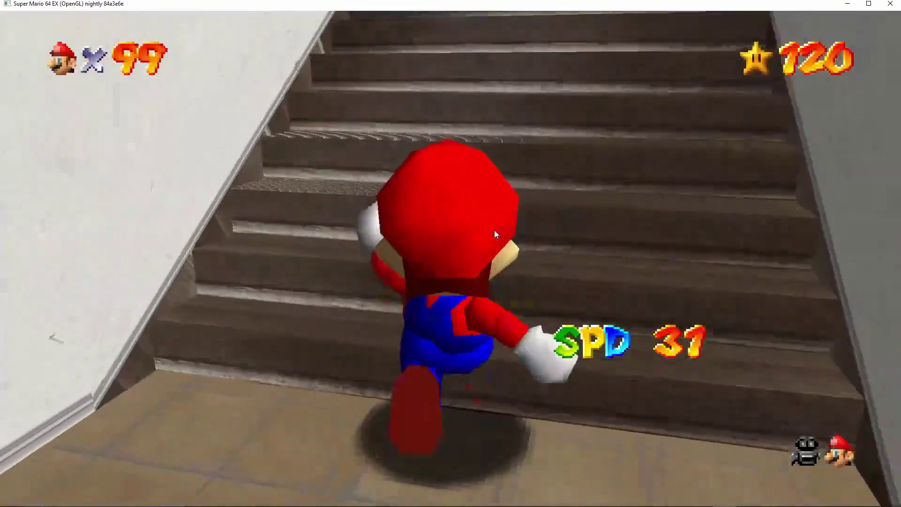
{"action": "key", "text": "a"}
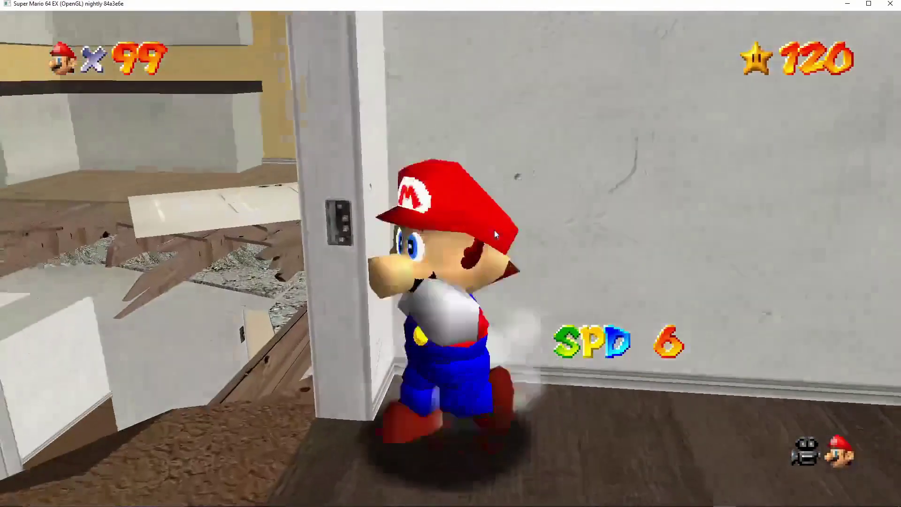
Run Mario from the landing through the carpeted yellow-walled rooms into the tiled room.
{"action": "key", "text": "w"}
{"action": "key", "text": "a"}
{"action": "key", "text": "w"}
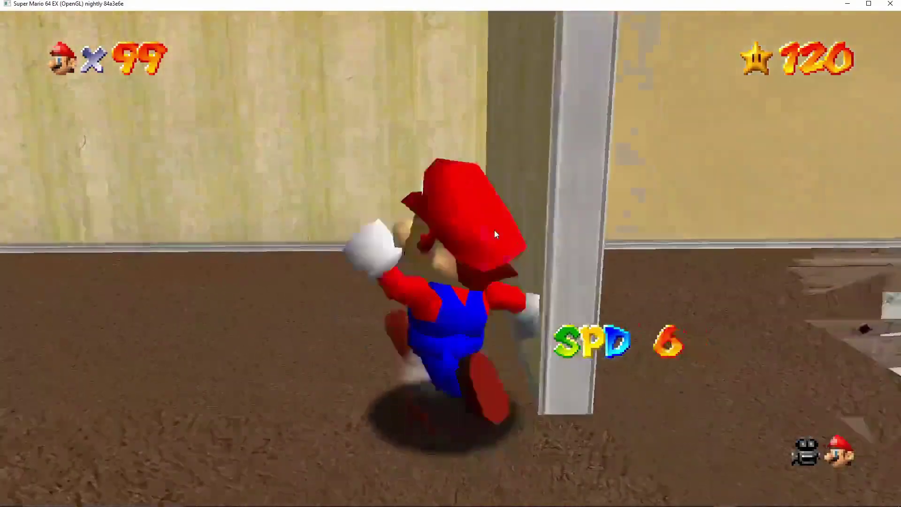
{"action": "key", "text": "a"}
{"action": "key", "text": "d"}
{"action": "key", "text": "w"}
{"action": "key", "text": "w"}
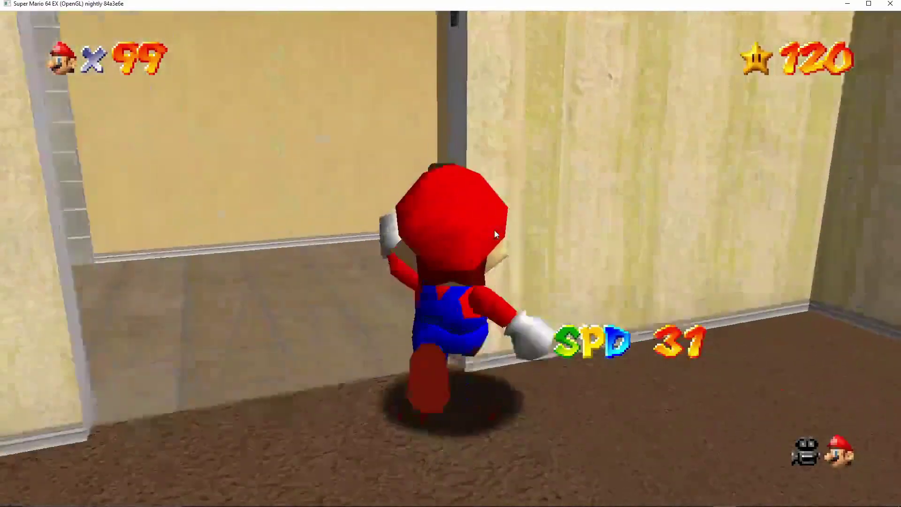
{"action": "key", "text": "a"}
{"action": "key", "text": "d"}
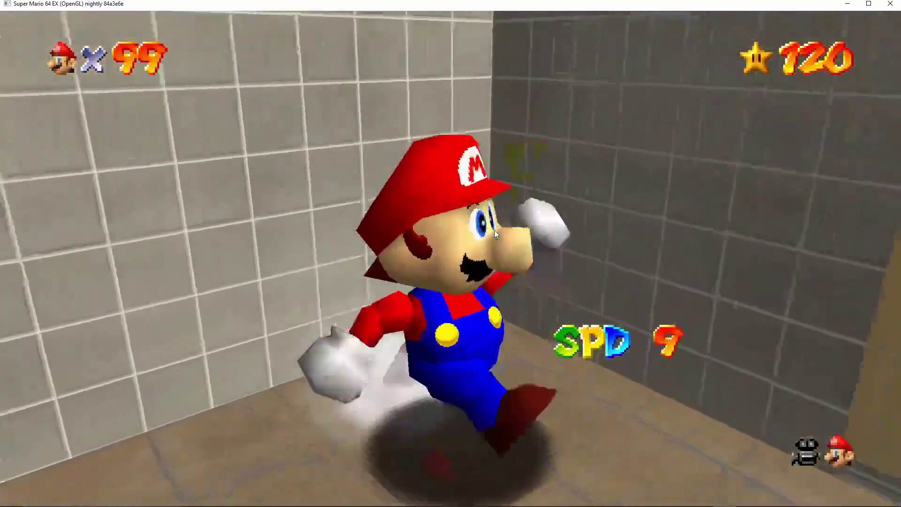
Bring Mario out of the tiled room and through the carpeted room to the wood-floored room before the kitchen.
{"action": "key", "text": "w"}
{"action": "key", "text": "a"}
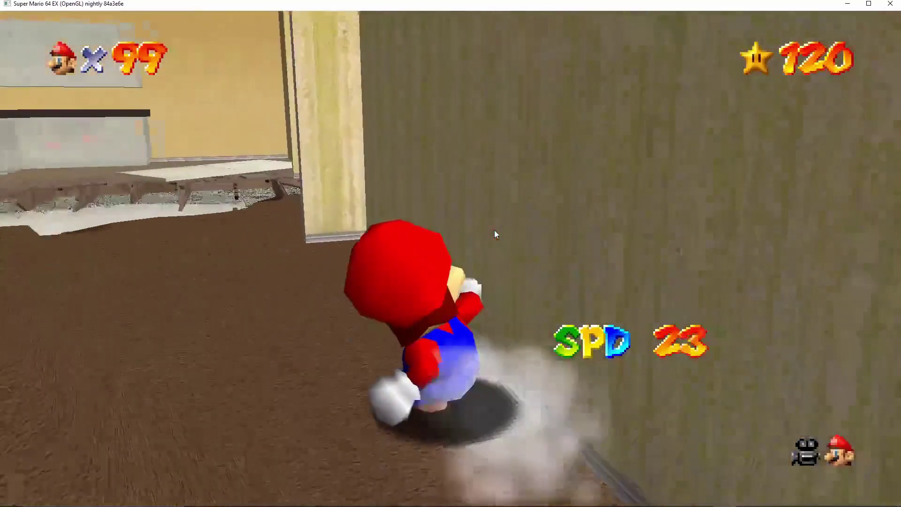
{"action": "key", "text": "s"}
{"action": "key", "text": "l"}
{"action": "key", "text": "a"}
{"action": "key", "text": "w"}
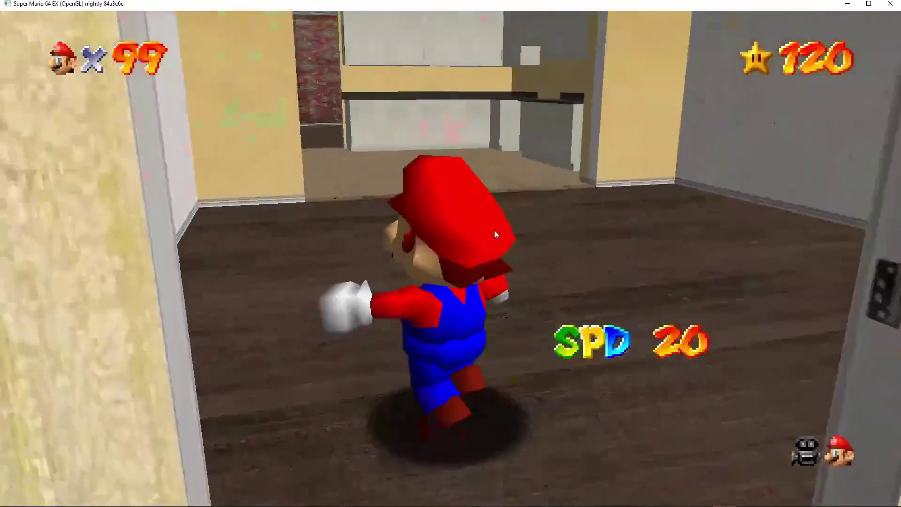
{"action": "key", "text": "k"}
{"action": "key", "text": "l"}
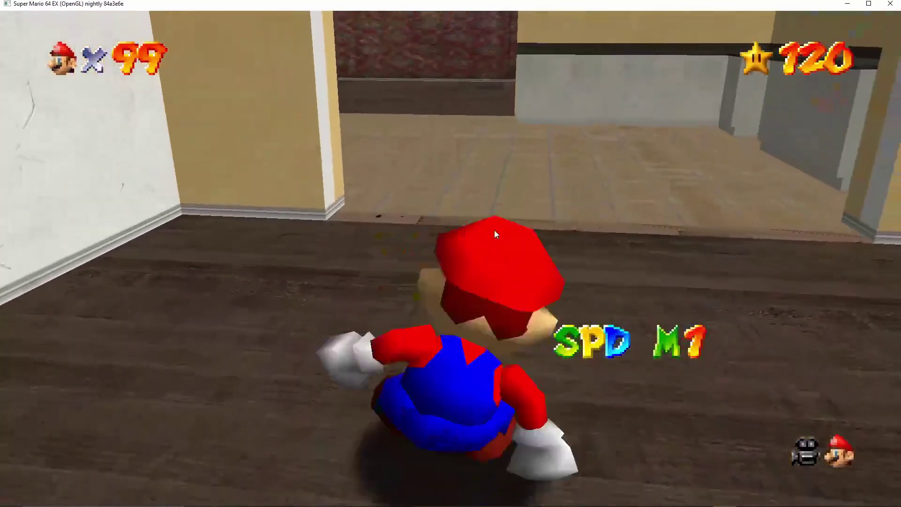
Run and jump Mario through the kitchen into the room with the red patterned wallpaper.
{"action": "key", "text": "w"}
{"action": "key", "text": "l"}
{"action": "key", "text": "d"}
{"action": "key", "text": "a"}
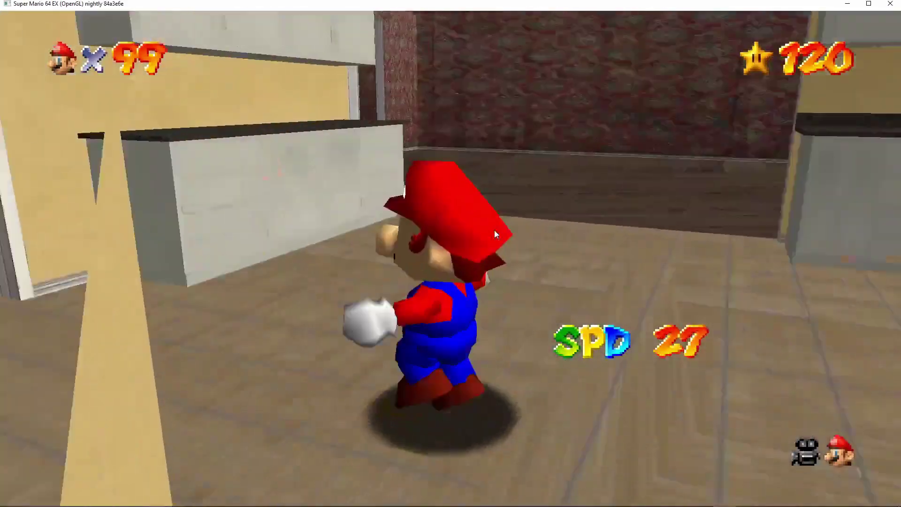
{"action": "key", "text": "w"}
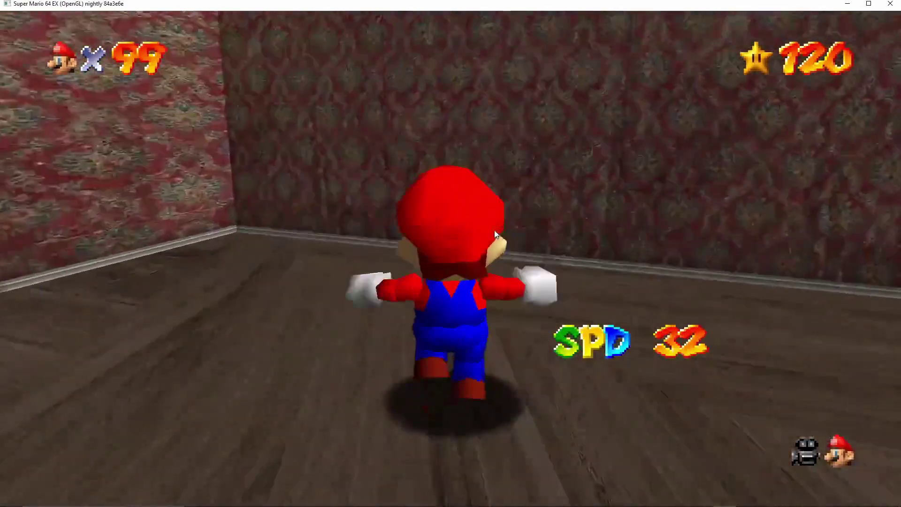
Explore the red-wallpapered rooms with Mario and run around to the doorway beside the fallen white door.
{"action": "key", "text": "a"}
{"action": "key", "text": "w"}
{"action": "key", "text": "d"}
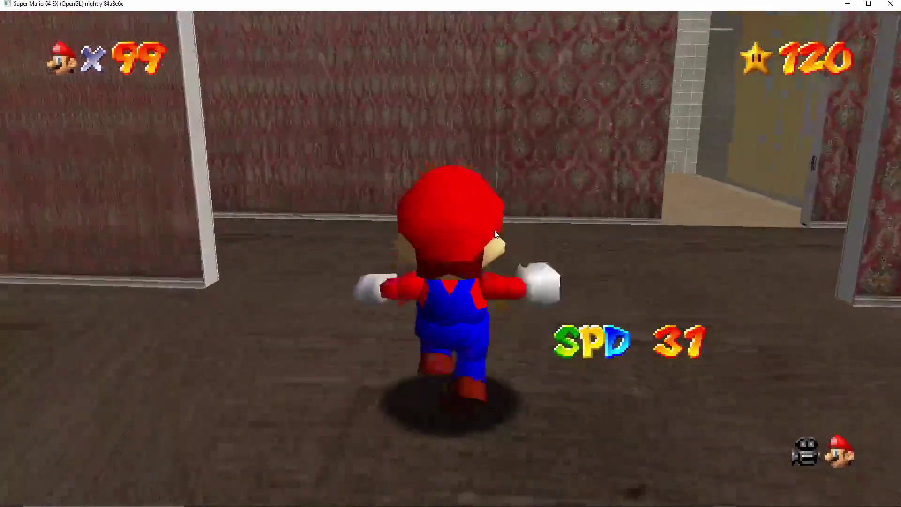
{"action": "key", "text": "a"}
{"action": "key", "text": "s"}
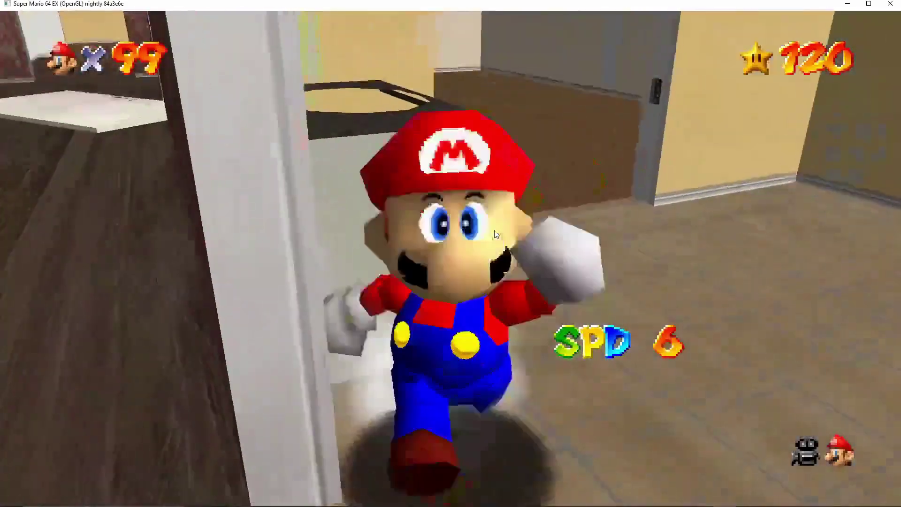
Run Mario over the fallen door and down the red-wallpapered hallway to the room with the broken floor.
{"action": "key", "text": "a"}
{"action": "key", "text": "w"}
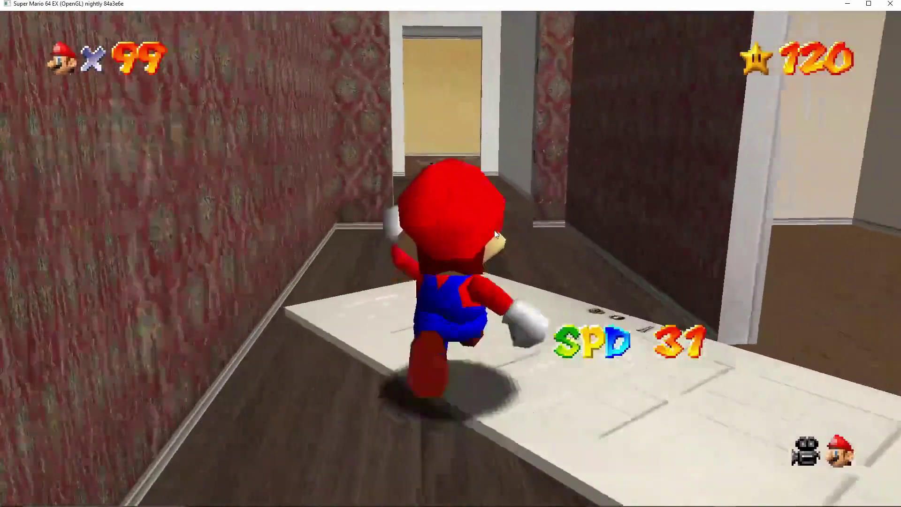
{"action": "key", "text": "a"}
{"action": "key", "text": "l"}
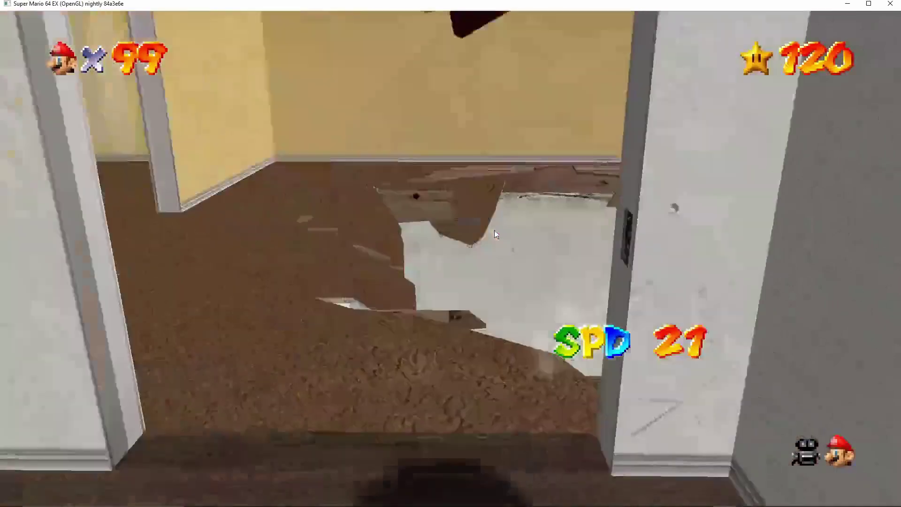
Turn Mario back to the stairwell, jump up the next staircase and run to the upper floor's doorway.
{"action": "key", "text": "s"}
{"action": "key", "text": "a"}
{"action": "key", "text": "w"}
{"action": "key", "text": "l"}
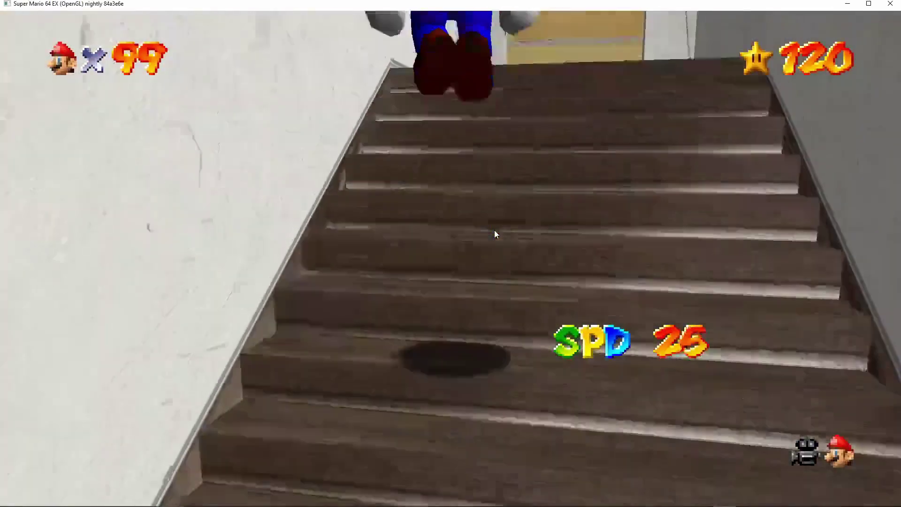
{"action": "key", "text": "d"}
{"action": "key", "text": "w"}
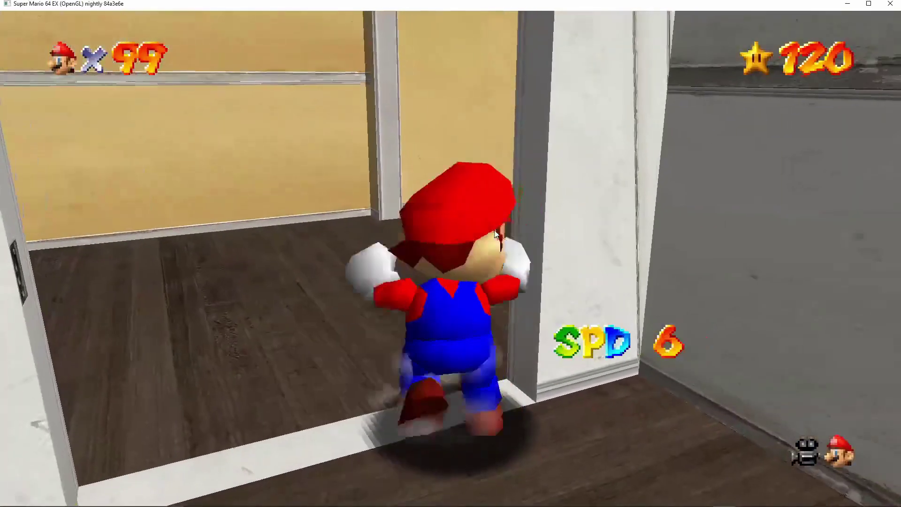
Try to move and jump Mario through the upper floor's doorway into the yellow-walled room, checking the threshold from different camera angles.
{"action": "key", "text": "a"}
{"action": "key", "text": "Up"}
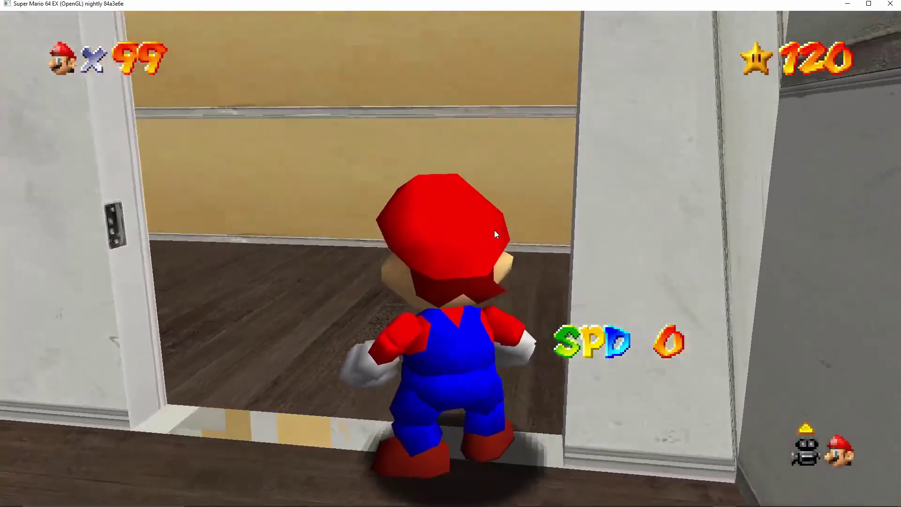
{"action": "key", "text": "w"}
{"action": "key", "text": "d"}
{"action": "key", "text": "d"}
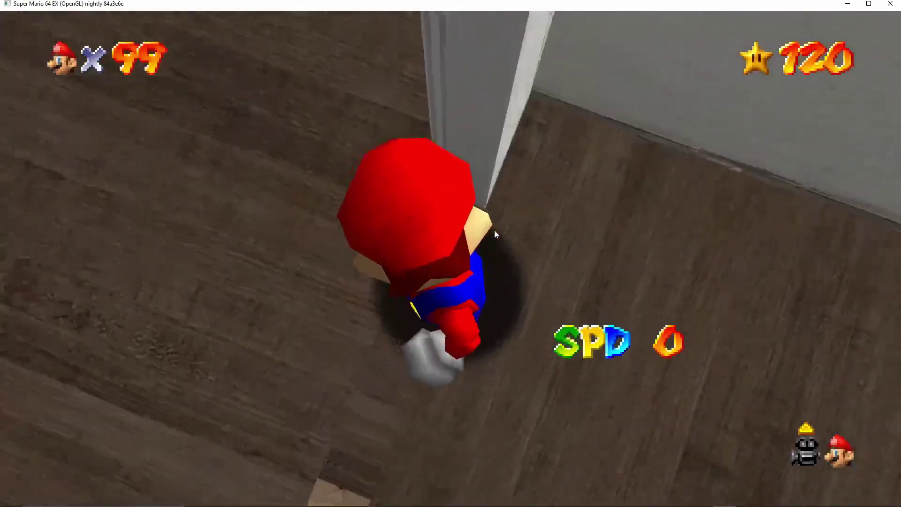
{"action": "key", "text": "Down"}
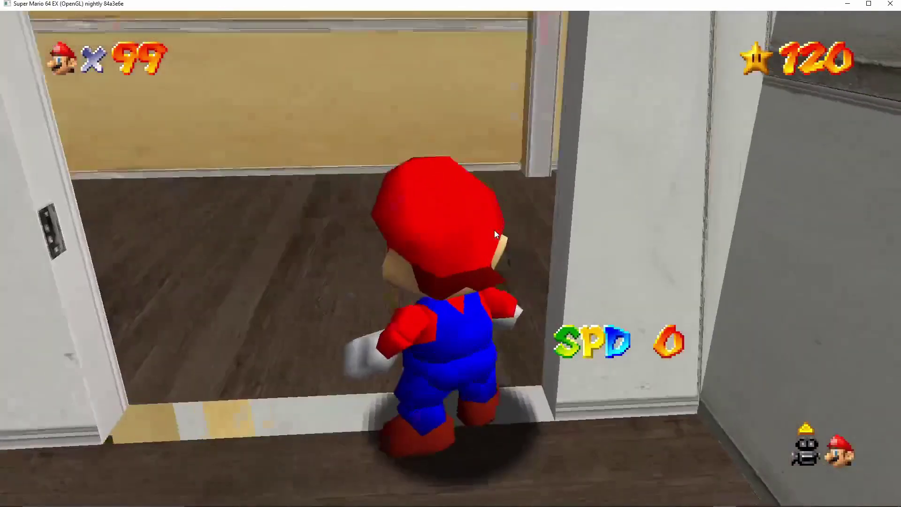
{"action": "key", "text": "s"}
{"action": "key", "text": "w"}
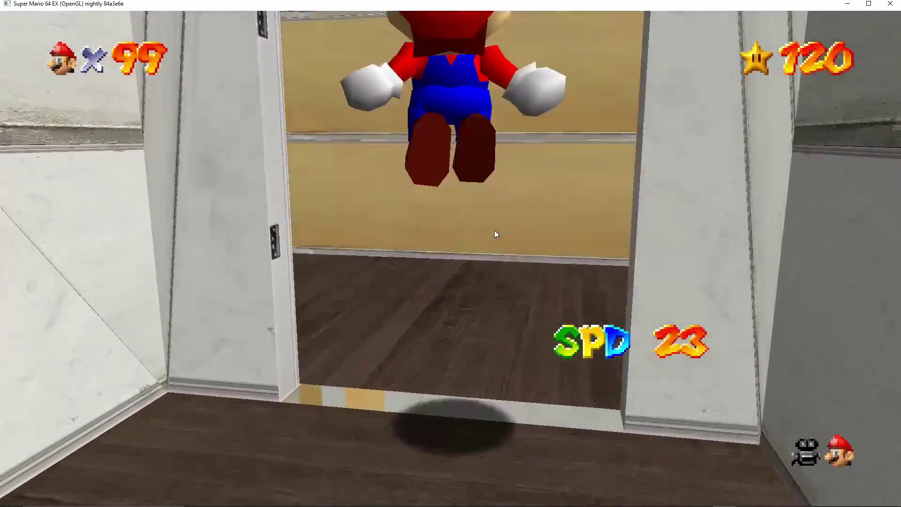
{"action": "key", "text": "s"}
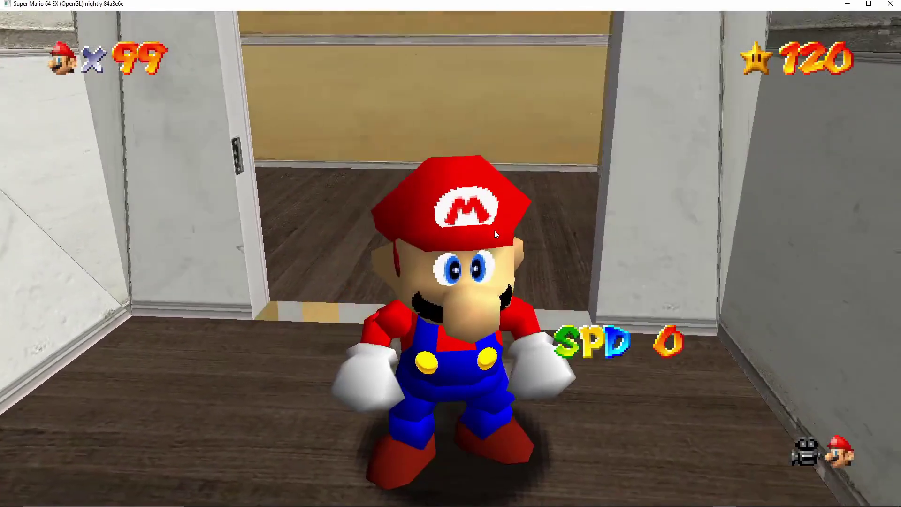
{"action": "key", "text": "d"}
{"action": "key", "text": "s"}
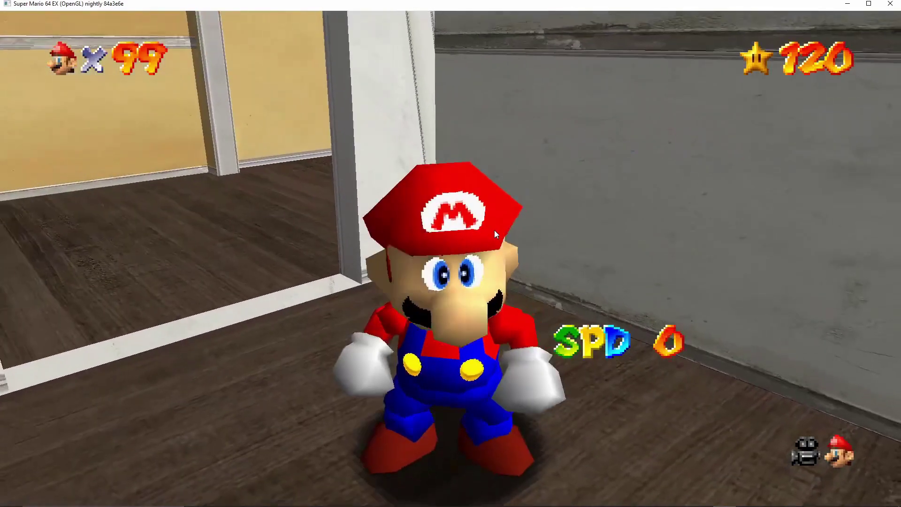
Run Mario away from the doorway and down the stairs to the entrance of the room with the broken floor.
{"action": "key", "text": "w"}
{"action": "key", "text": "d"}
{"action": "key", "text": "w"}
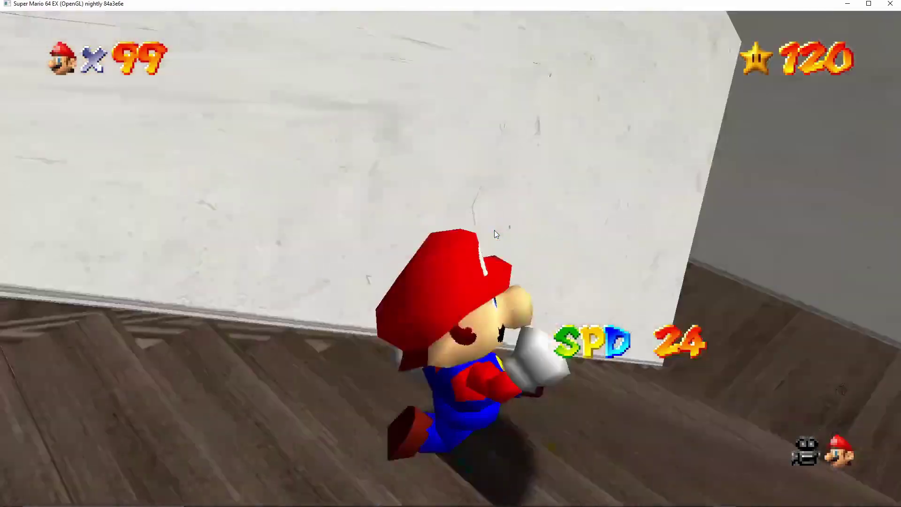
{"action": "key", "text": "a"}
{"action": "key", "text": "w"}
{"action": "key", "text": "d"}
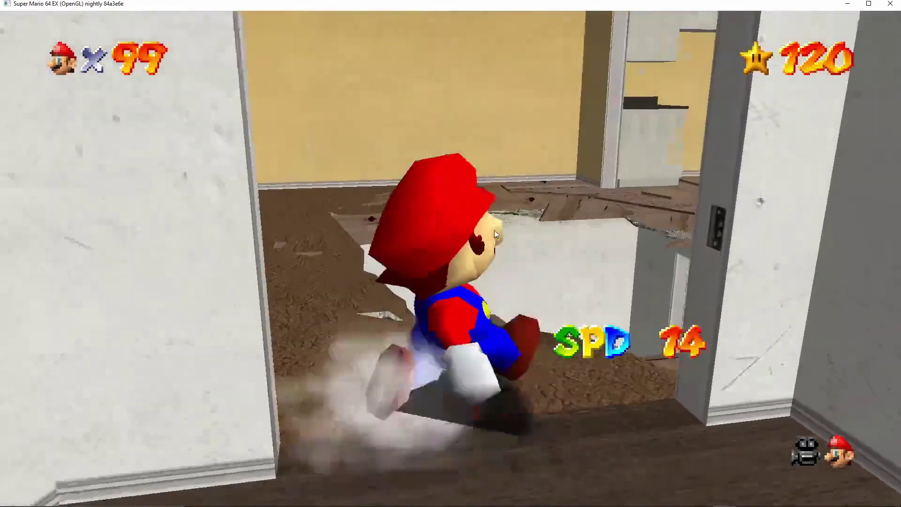
Run Mario through the broken-floor room and on into the kitchen with the brown walls and white cabinets.
{"action": "key", "text": "l"}
{"action": "key", "text": "comma"}
{"action": "key", "text": "l"}
{"action": "key", "text": "a"}
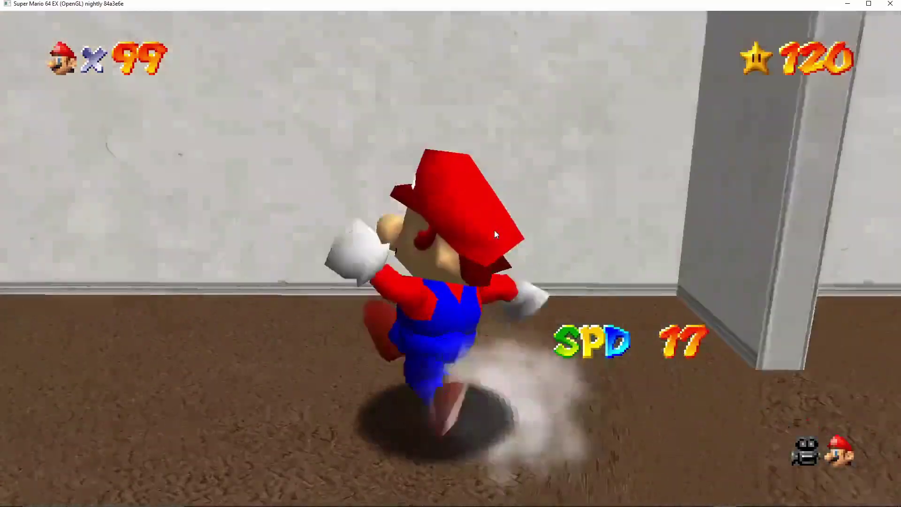
{"action": "key", "text": "d"}
{"action": "key", "text": "w"}
{"action": "key", "text": "d"}
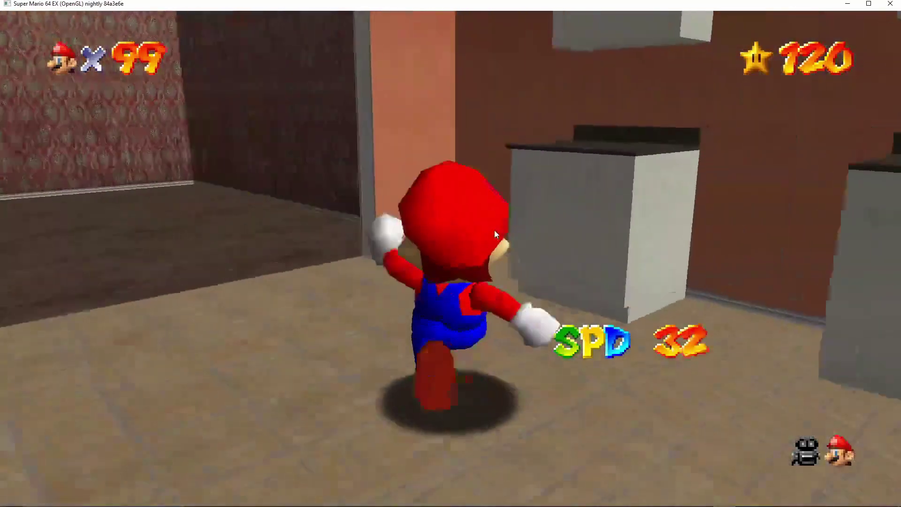
{"action": "key", "text": "a"}
{"action": "key", "text": "d"}
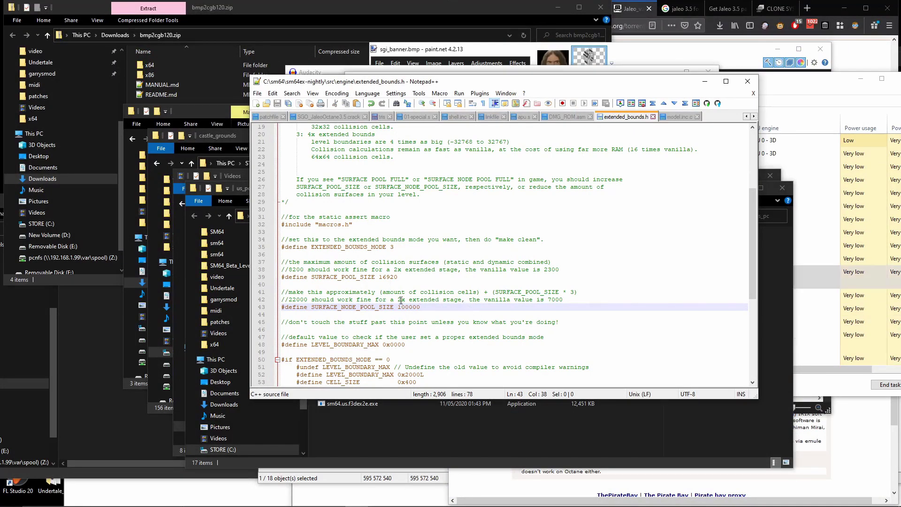
Switch to Notepad++, review the bounds mode and surface pool size definitions in extended_bounds.h, and minimize the editor.
{"action": "left_click_drag", "start_coordinate": [375, 271], "coordinate": [373, 277]}
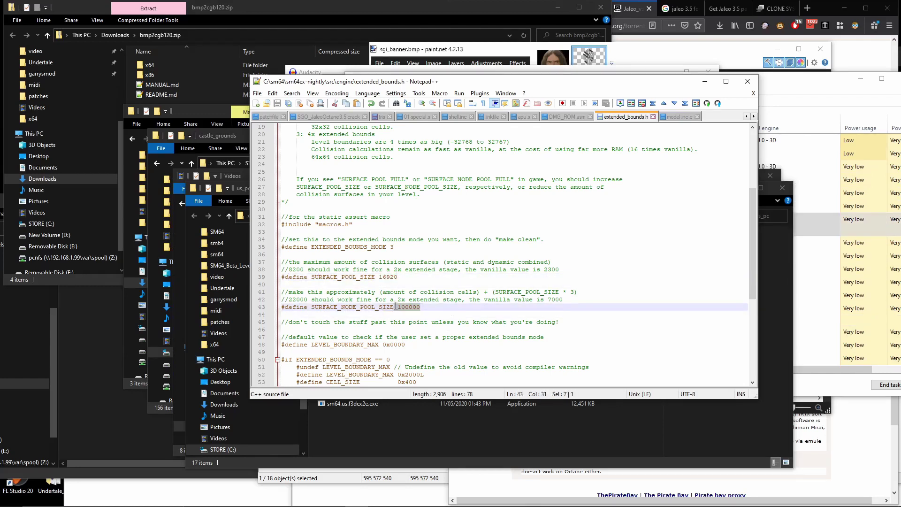
{"action": "left_click_drag", "start_coordinate": [351, 310], "coordinate": [353, 313]}
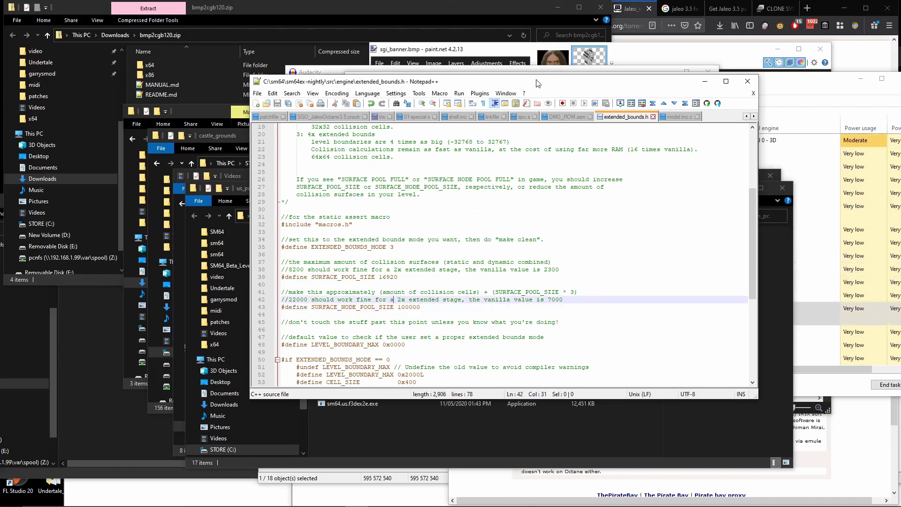
{"action": "left_click_drag", "start_coordinate": [537, 83], "coordinate": [520, 66]}
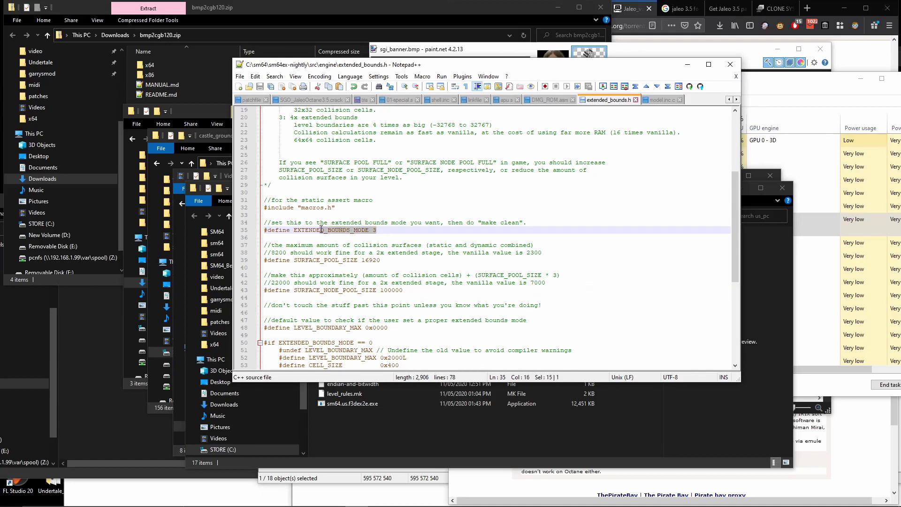
{"action": "scroll", "coordinate": [398, 149], "scroll_direction": "up", "scroll_amount": 2}
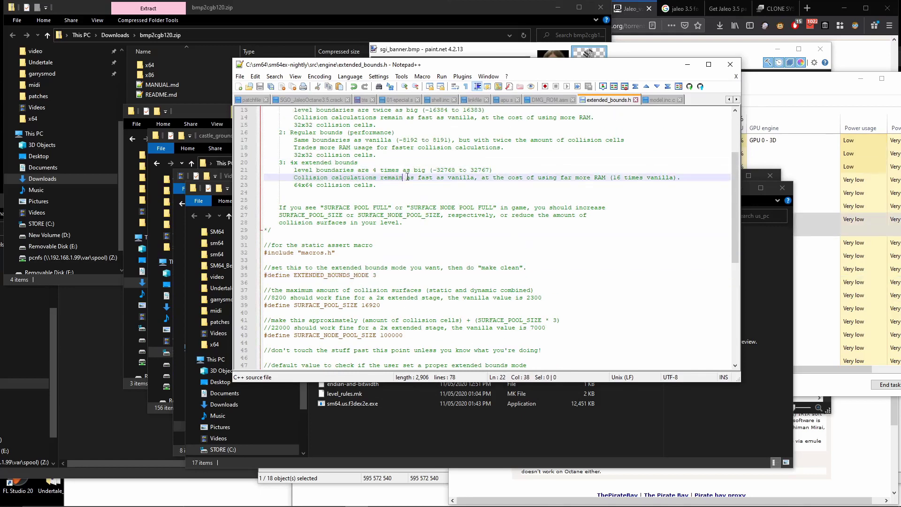
{"action": "scroll", "coordinate": [479, 265], "scroll_direction": "down", "scroll_amount": 6}
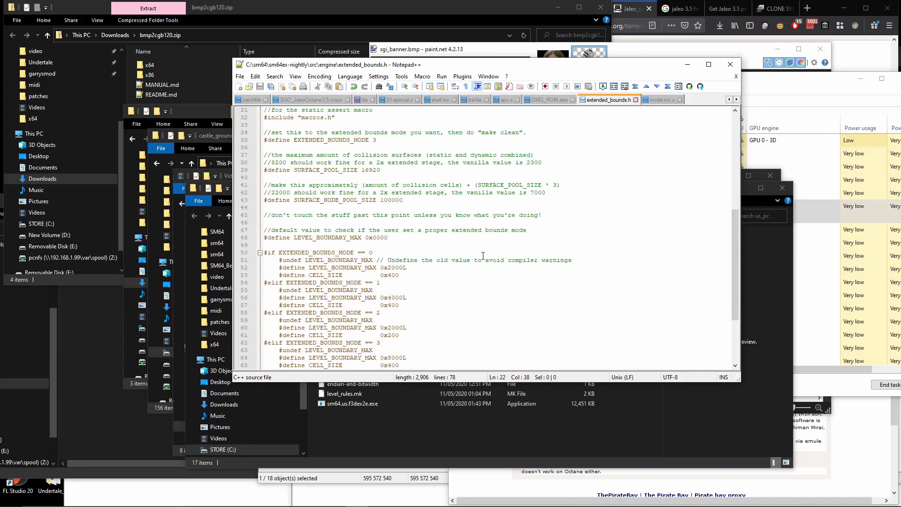
{"action": "left_click", "coordinate": [686, 64]}
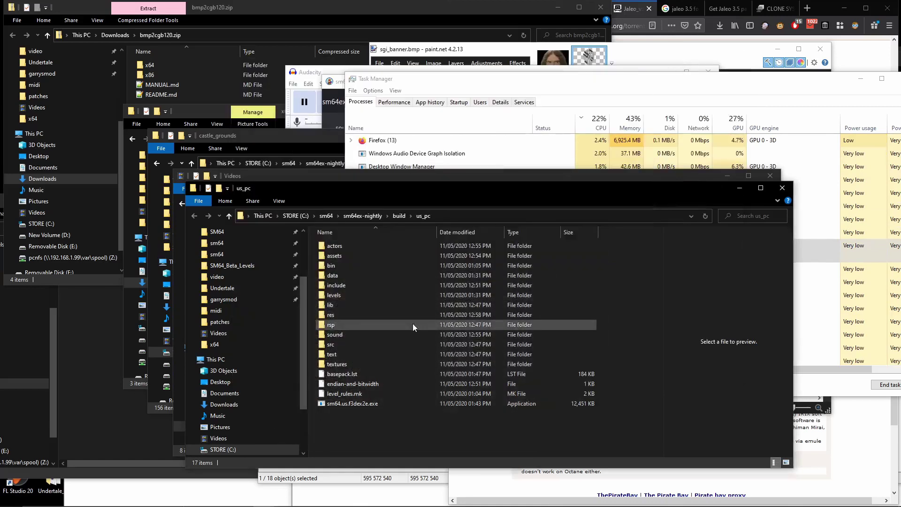
{"action": "mouse_move", "coordinate": [469, 506]}
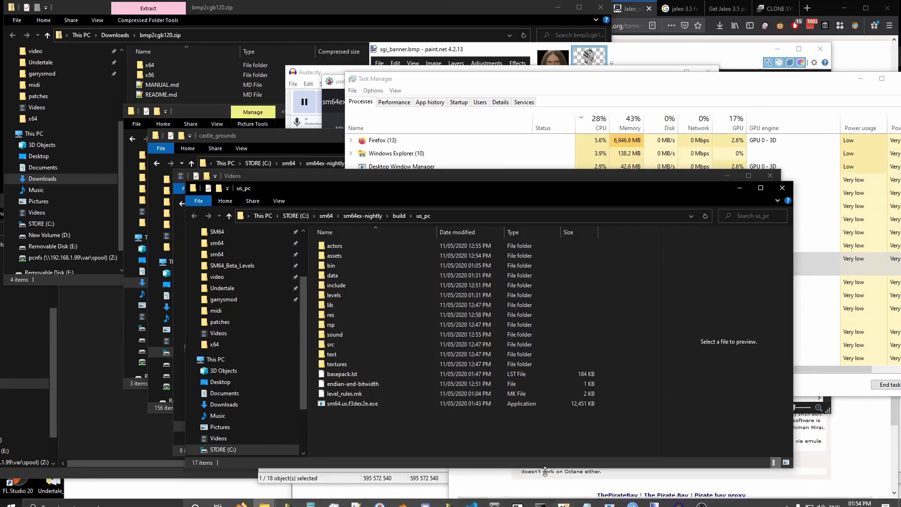